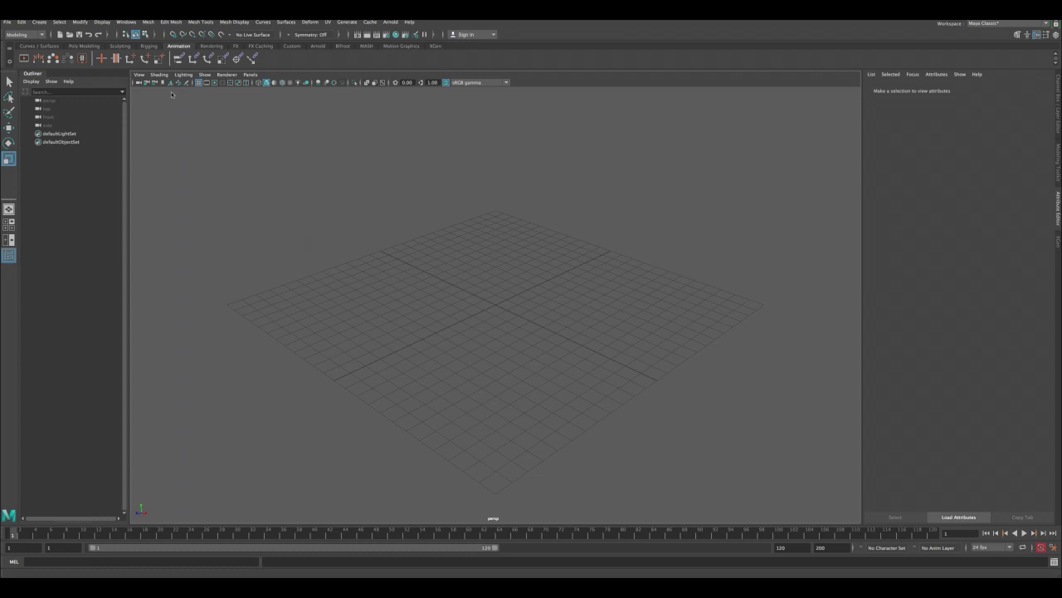
Create a polygon plane at the origin and scale it up uniformly to about 143.5
left_click(39, 22)
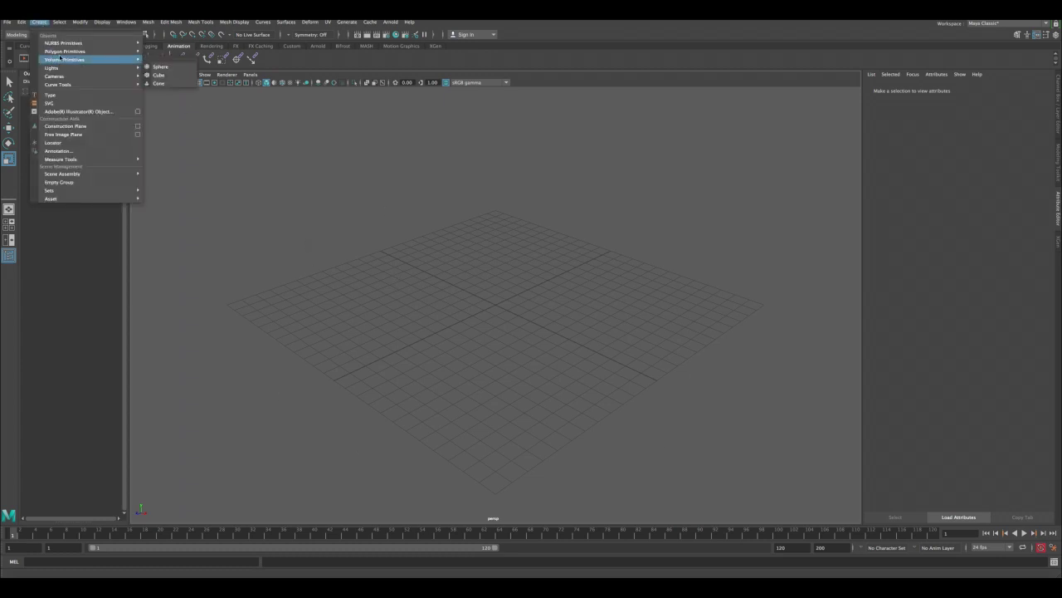
mouse_move(83, 51)
left_click(178, 99)
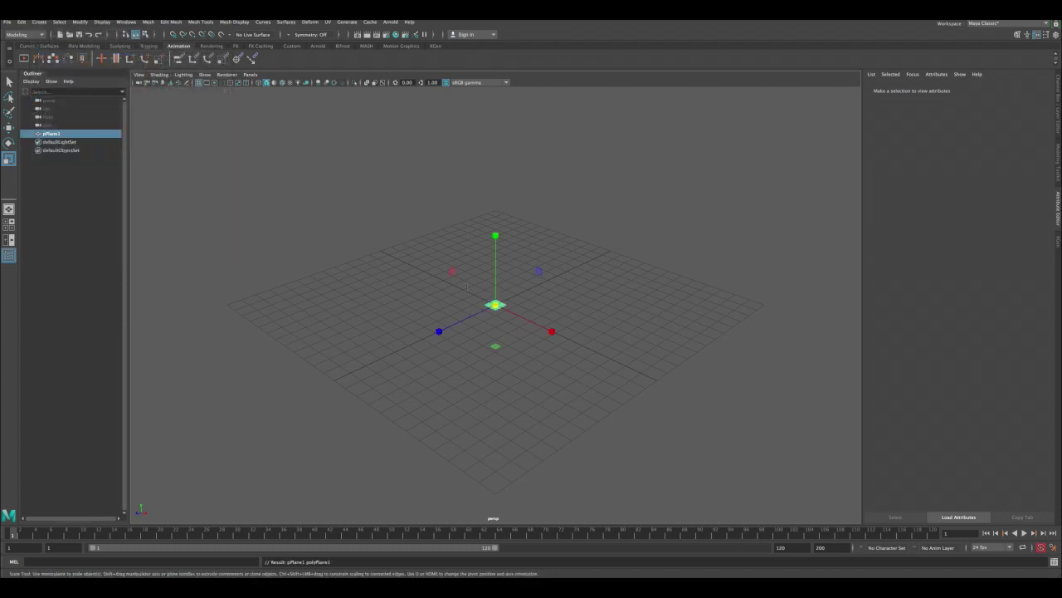
left_click_drag(496, 305, 840, 180)
scroll(496, 305, "down", 5)
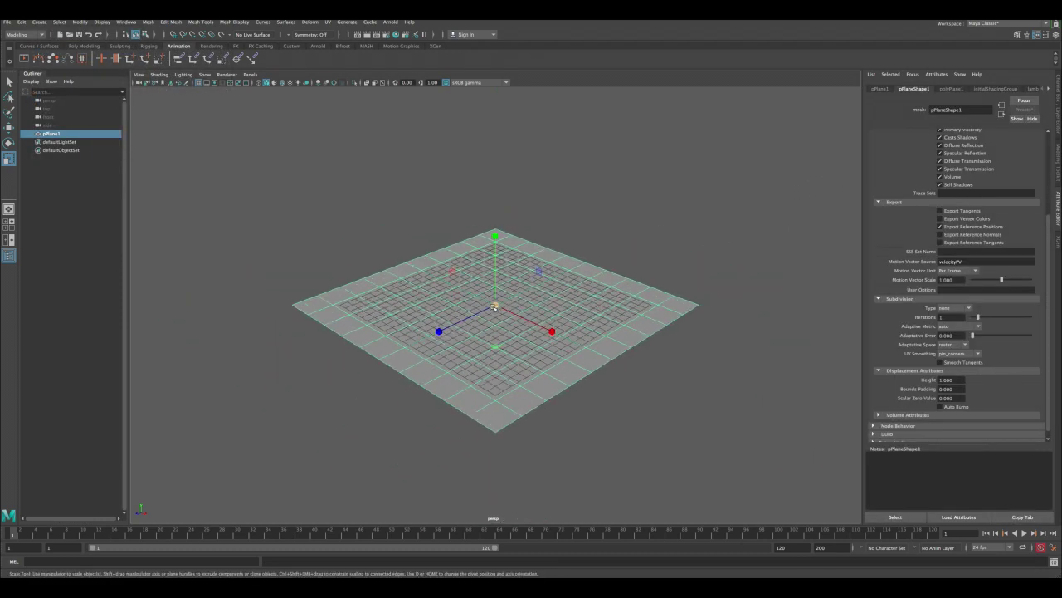
left_click_drag(495, 305, 604, 304)
right_click_drag(531, 240, 392, 229, "alt")
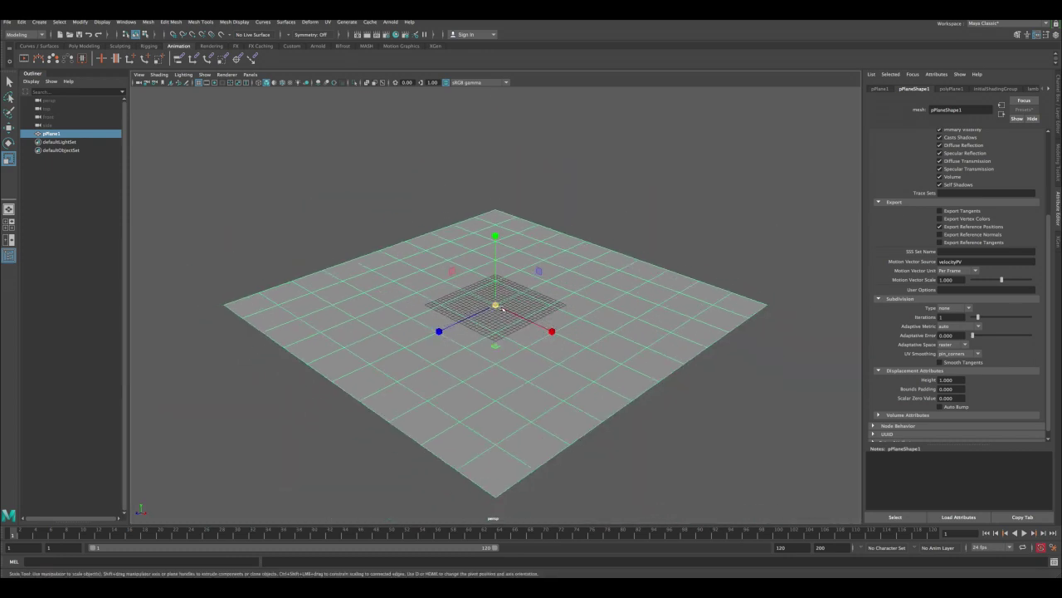
right_click_drag(508, 319, 648, 259, "alt")
key("q")
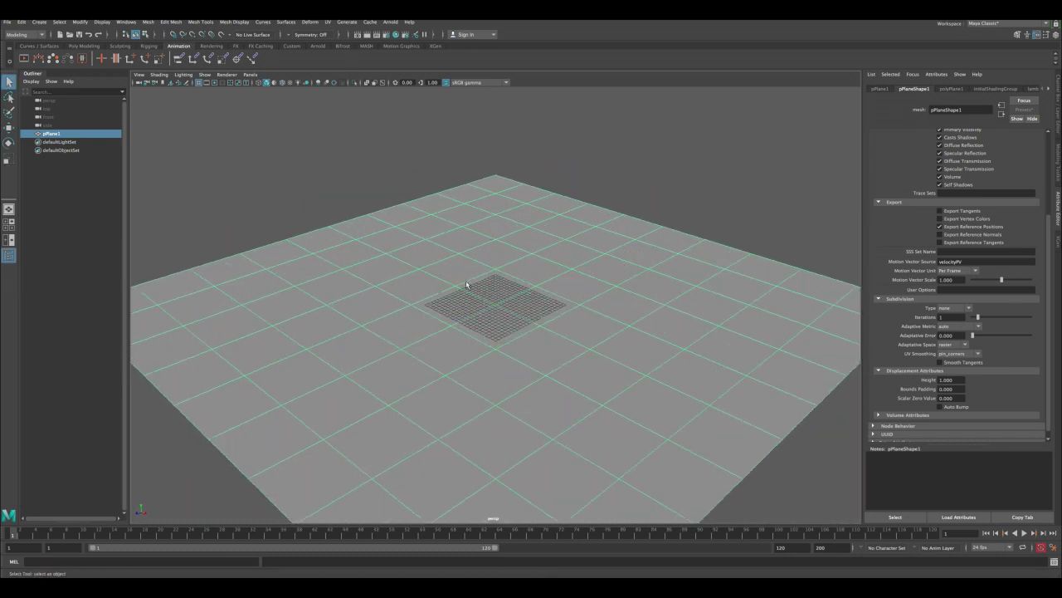
left_click_drag(476, 291, 459, 274, "alt")
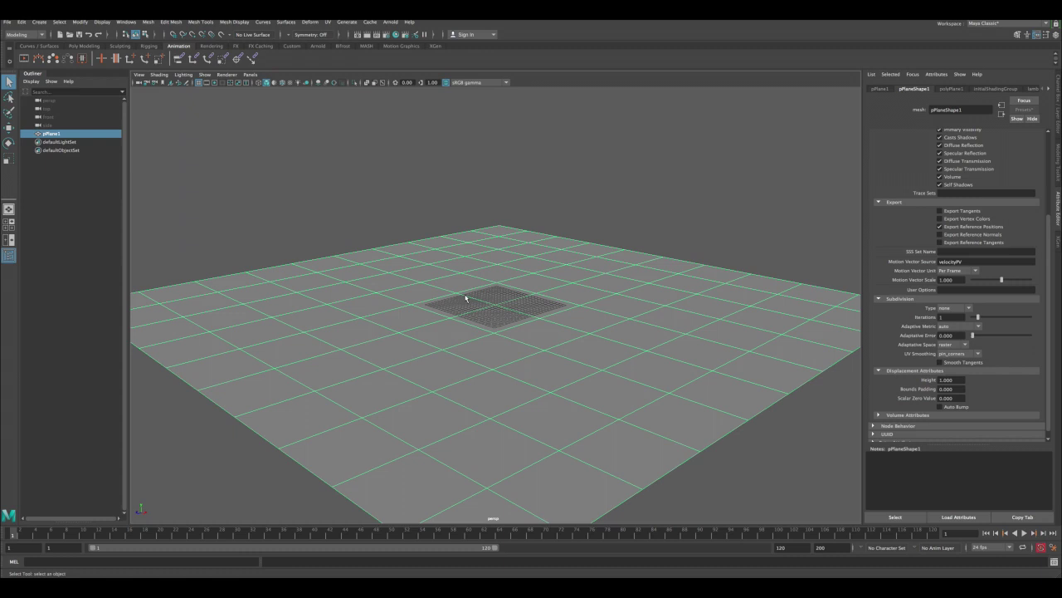
Reselect the large plane and show its transform values in the Channel Box
left_click(560, 219)
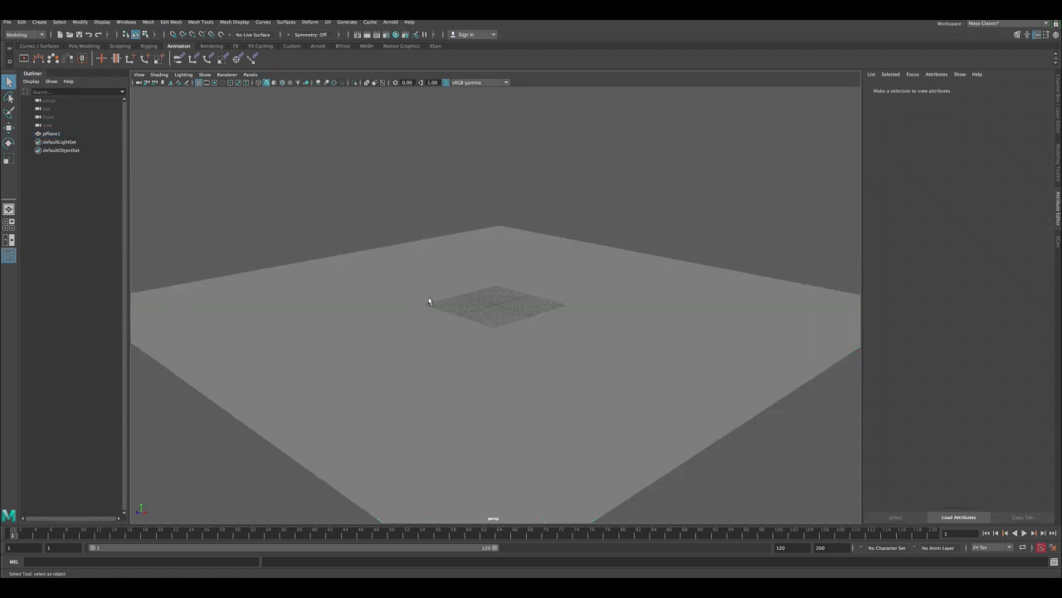
left_click(376, 294)
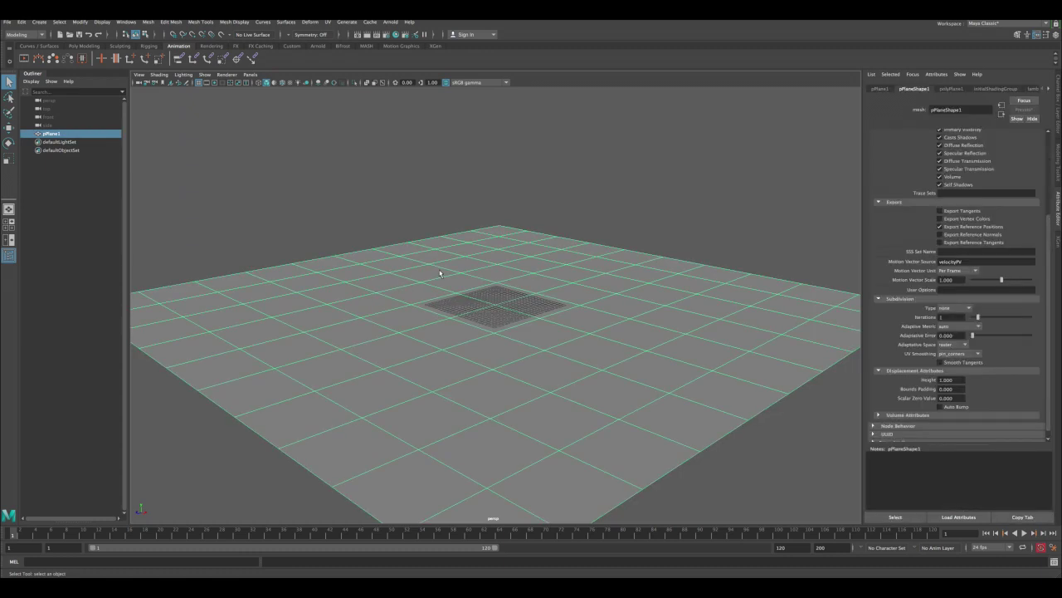
key("ctrl+a")
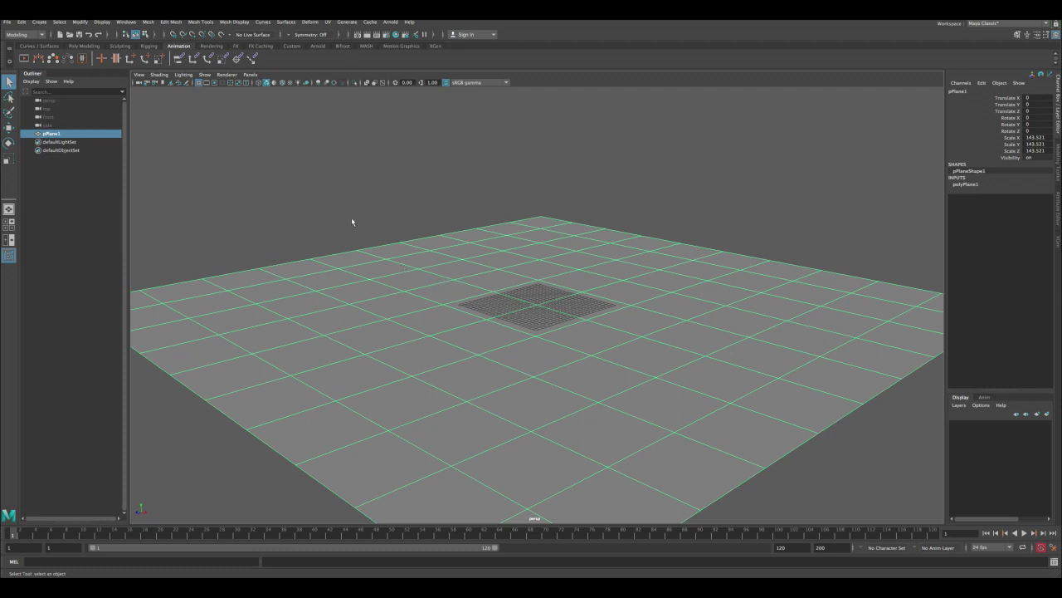
Open the Hypershade and assign a new aiStandardSurface material to the plane
left_click(127, 22)
mouse_move(148, 77)
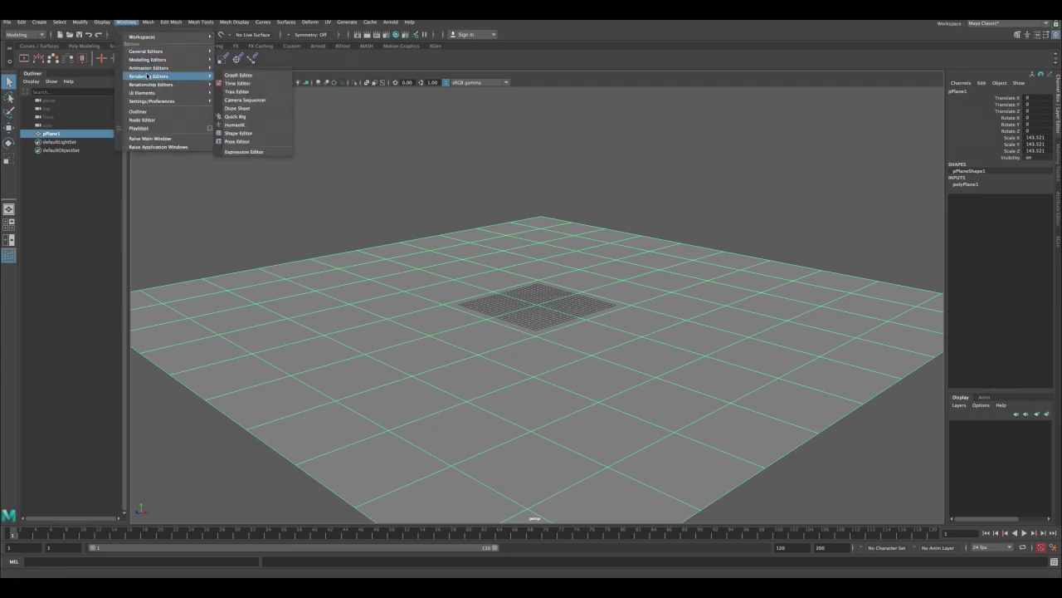
left_click(249, 99)
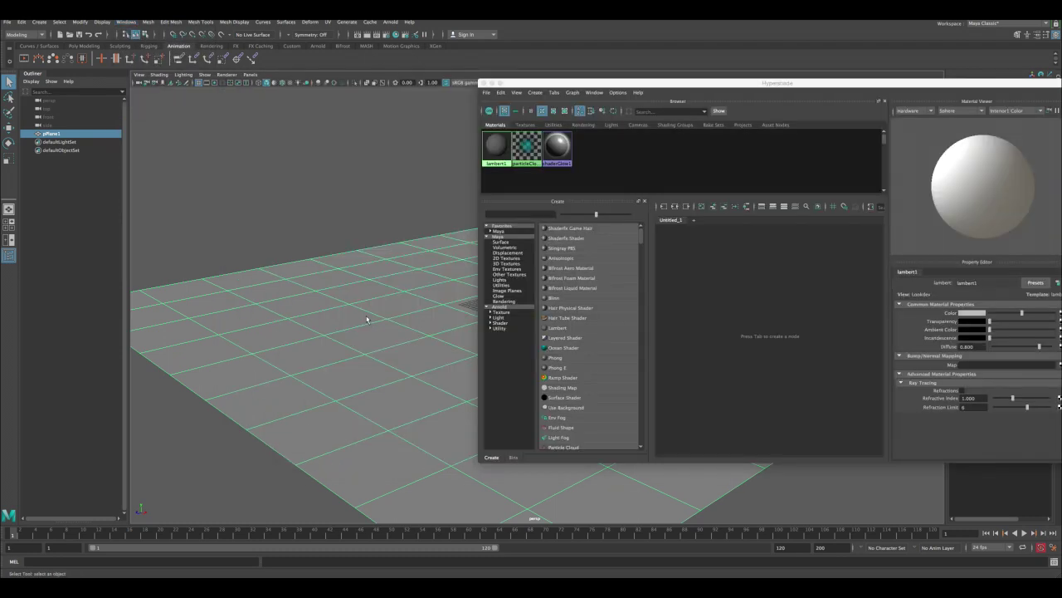
right_click_drag(367, 318, 365, 526)
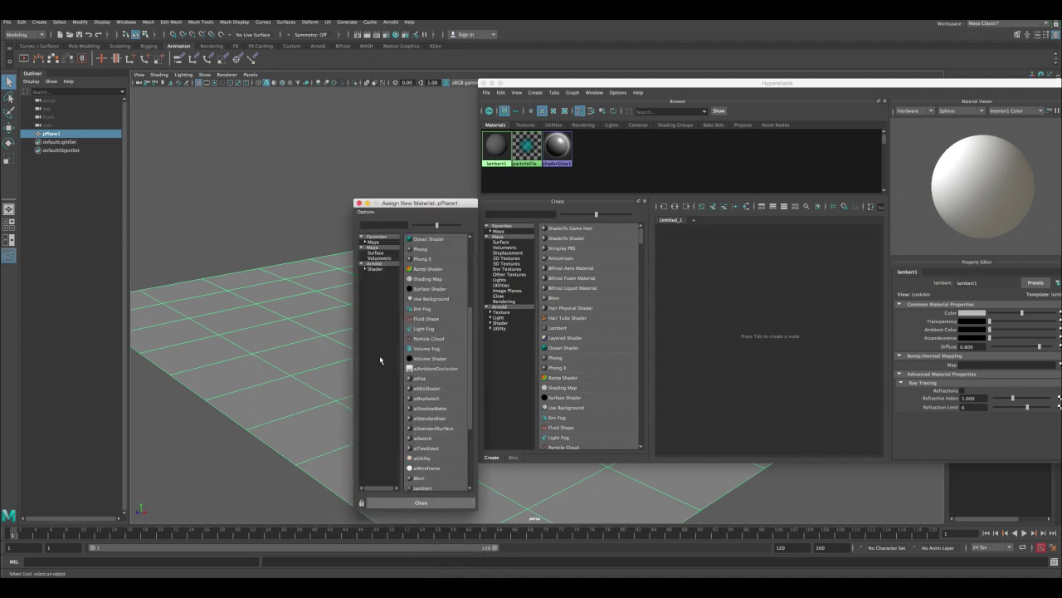
left_click(427, 429)
left_click_drag(716, 89, 540, 63)
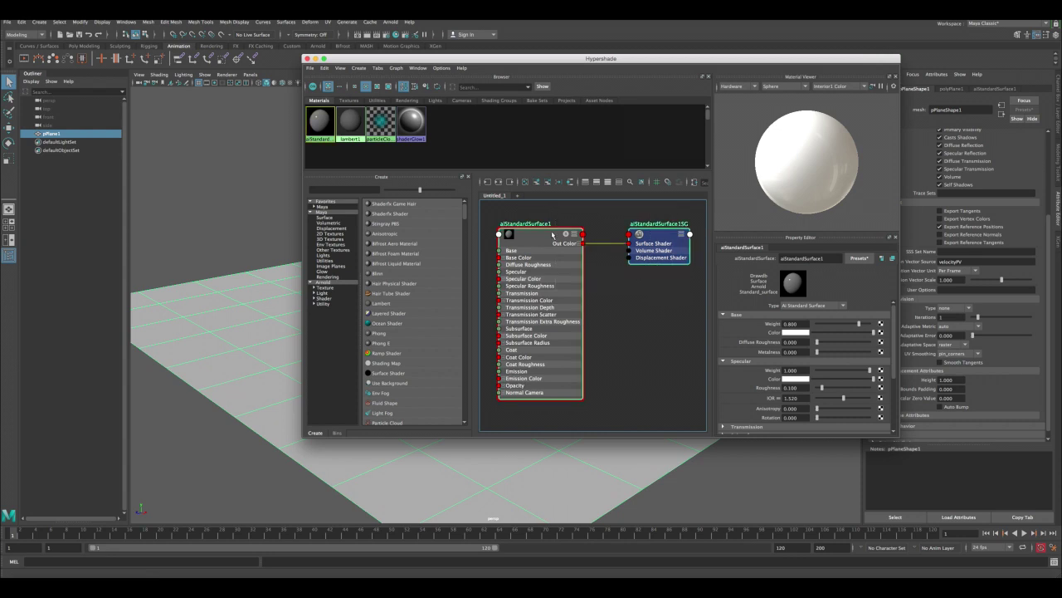
left_click_drag(550, 237, 571, 239)
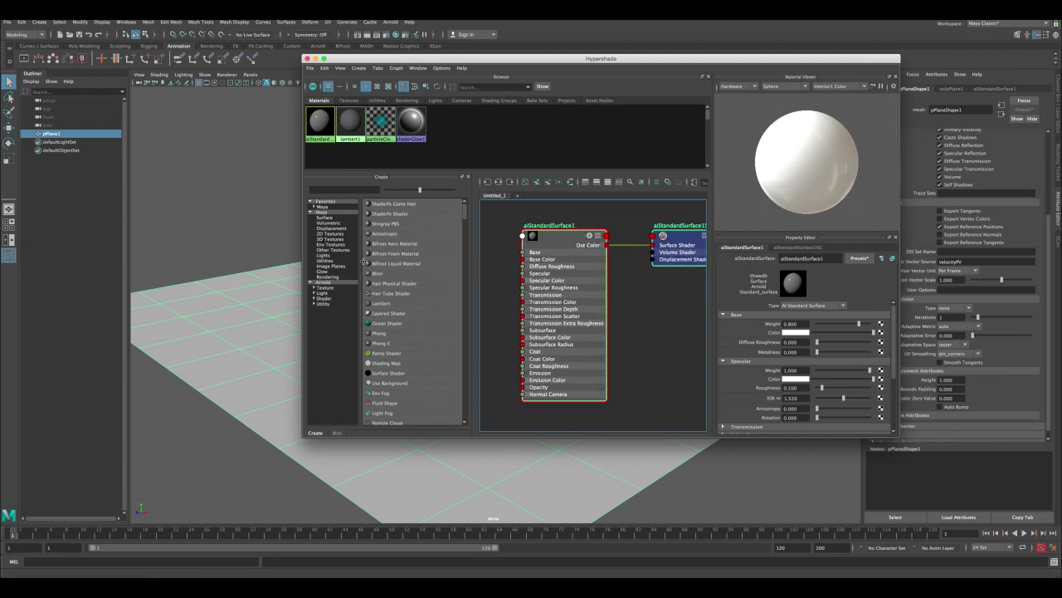
Create a Crater 3D texture and arrange its placement and texture nodes beside the aiStandardSurface node in the graph
left_click(326, 239)
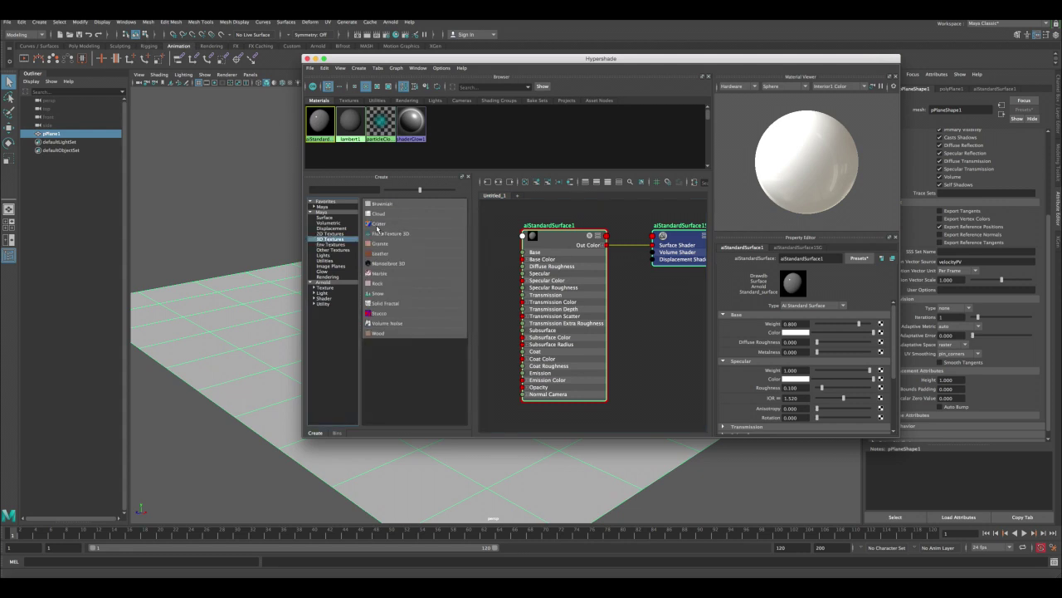
left_click(378, 224)
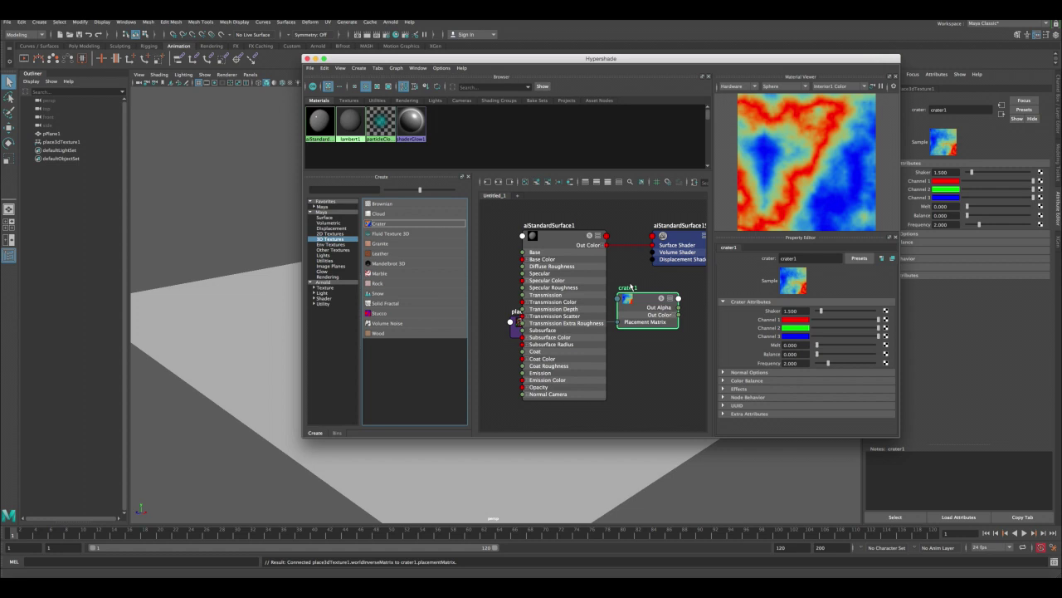
left_click(616, 388)
left_click_drag(552, 231, 626, 226)
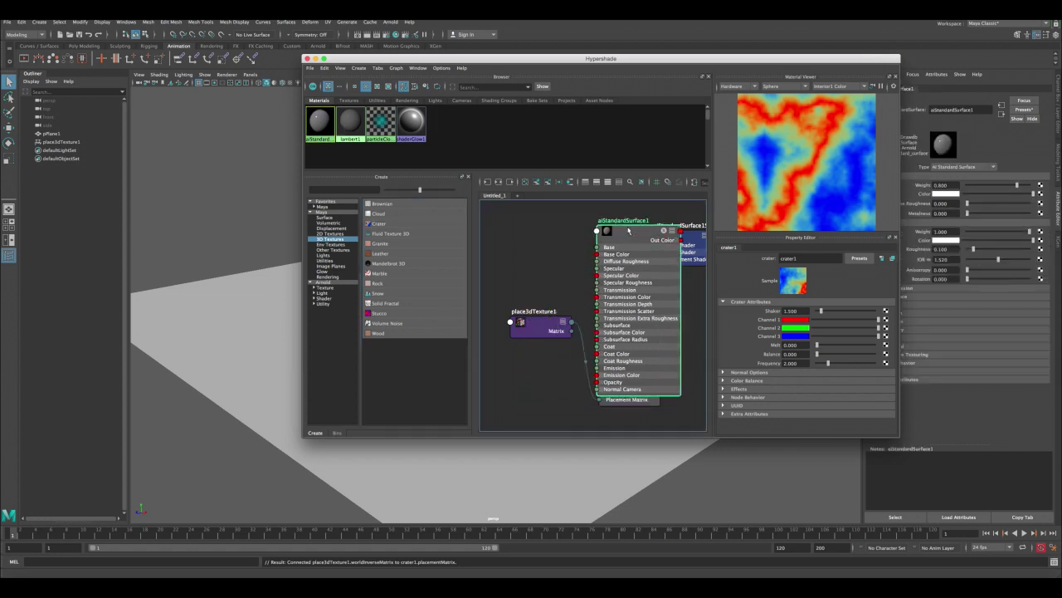
left_click_drag(547, 324, 479, 308)
left_click(646, 403)
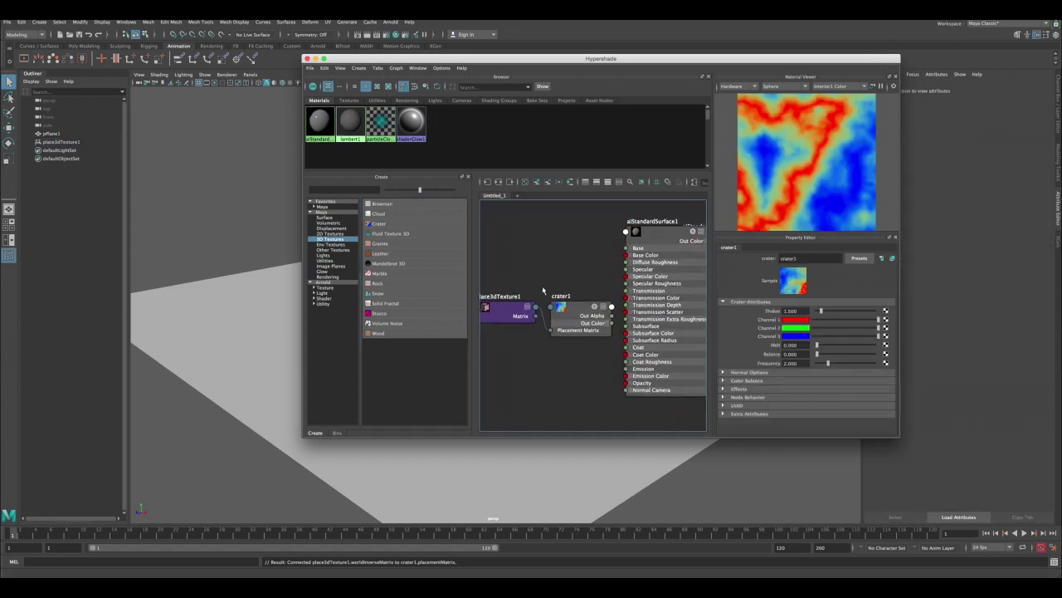
mouse_move(542, 285)
left_mouse_down()
mouse_move(572, 330)
mouse_move(547, 282)
left_mouse_up()
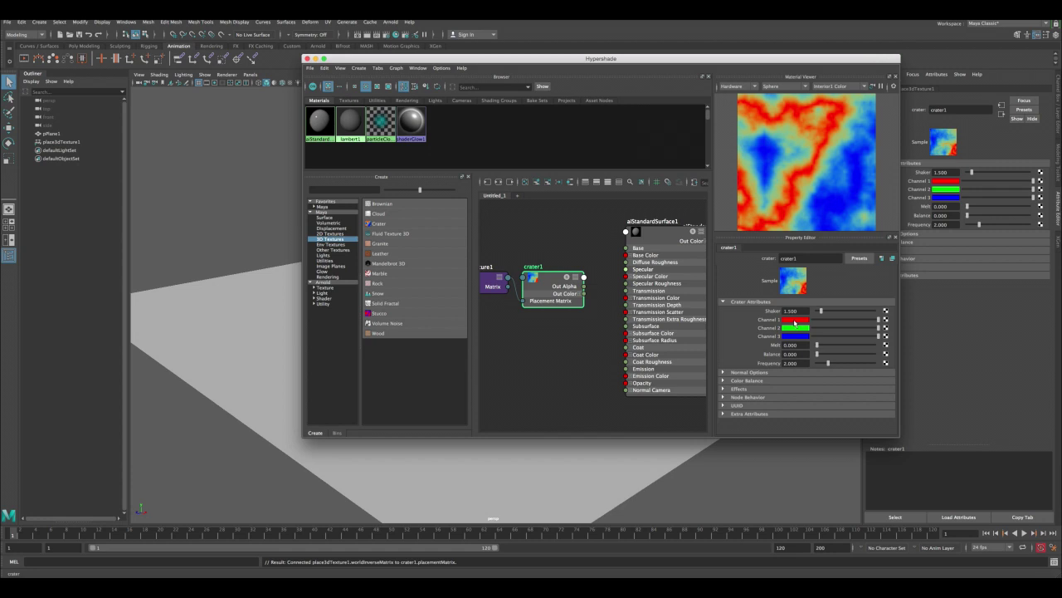
Set the crater texture's Channel 1 to white, Channel 2 to mid grey and Channel 3 to black
left_click(794, 320)
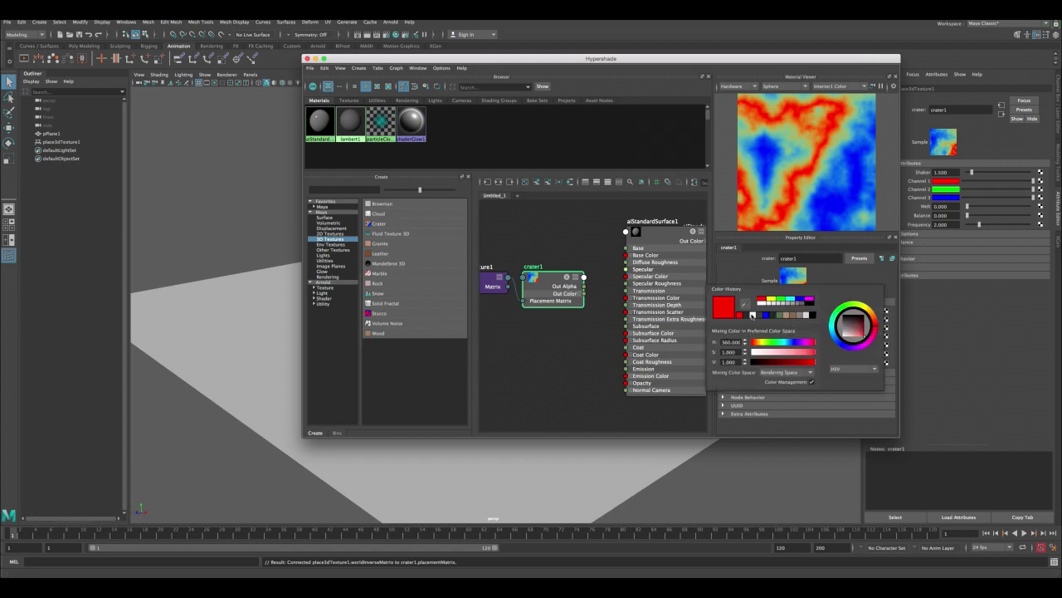
left_click(753, 314)
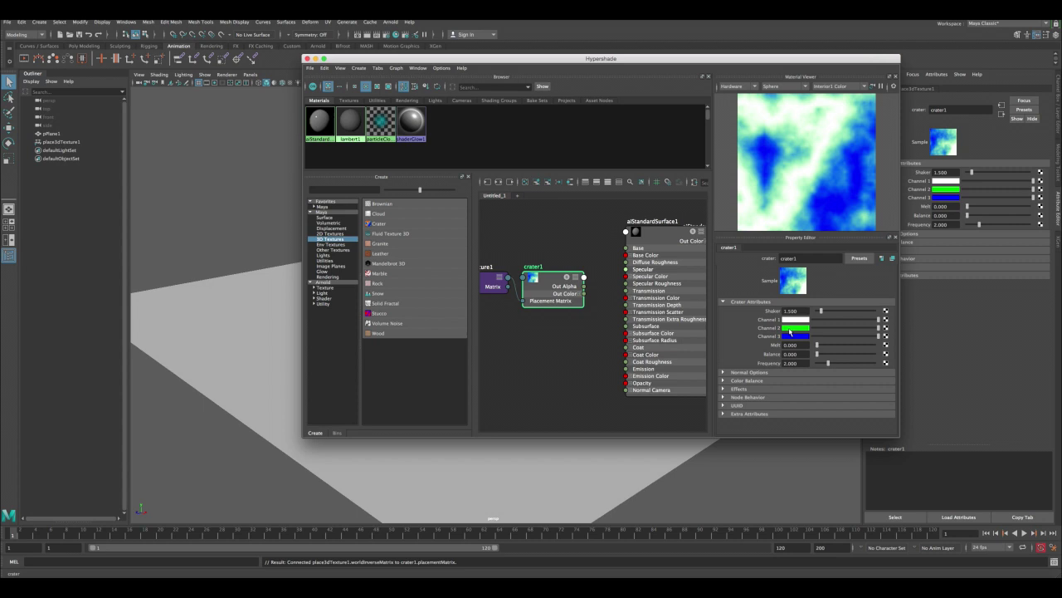
left_click(787, 330)
left_click(785, 323)
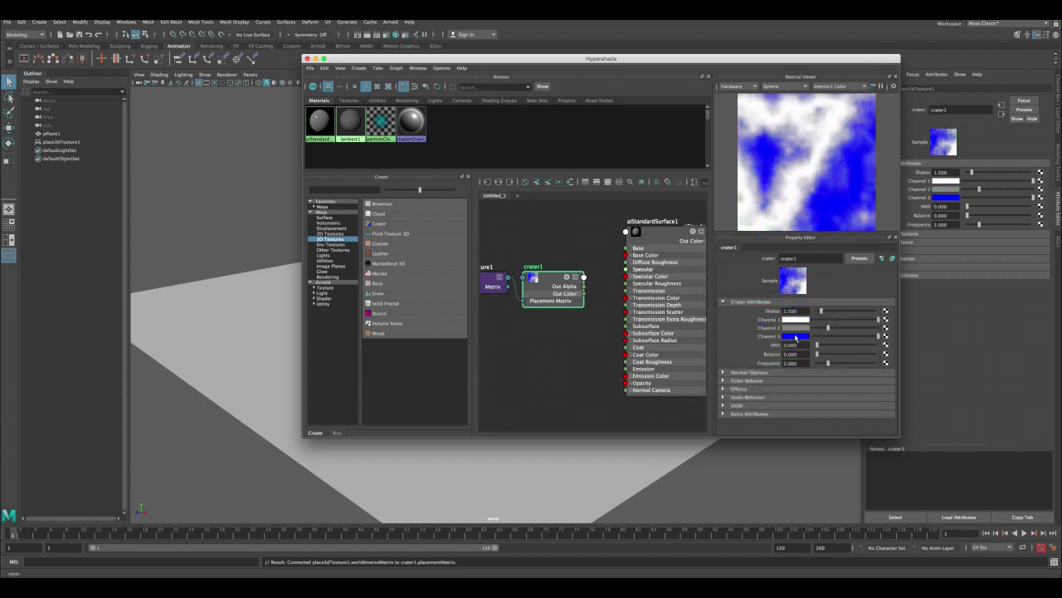
left_click(794, 337)
left_click(814, 330)
left_click(727, 272)
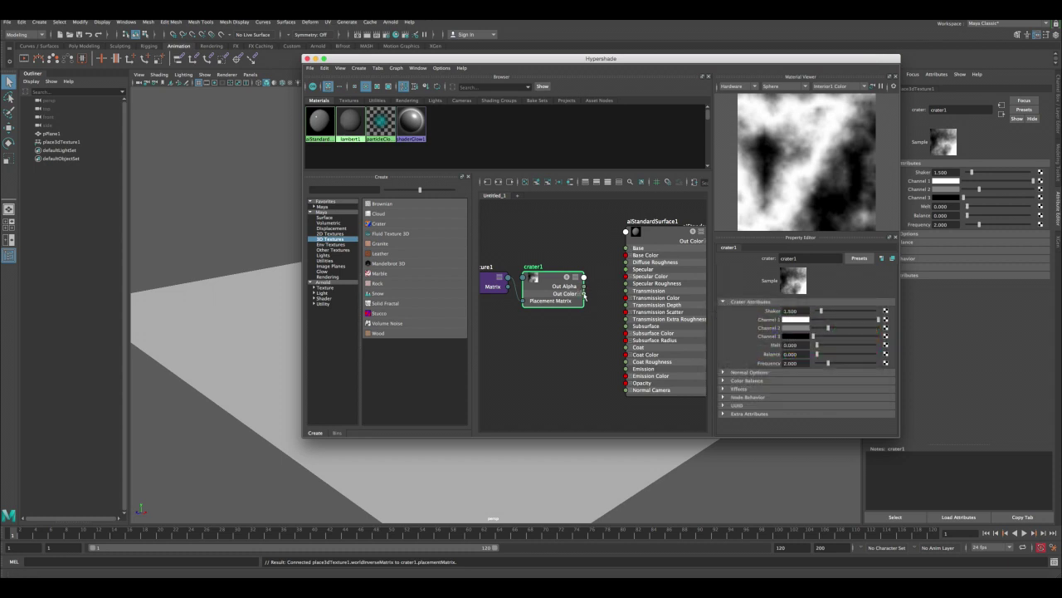
Connect the crater's Out Color to the aiStandardSurface Base Color and turn on textured display in the viewport
left_click_drag(584, 293, 629, 254)
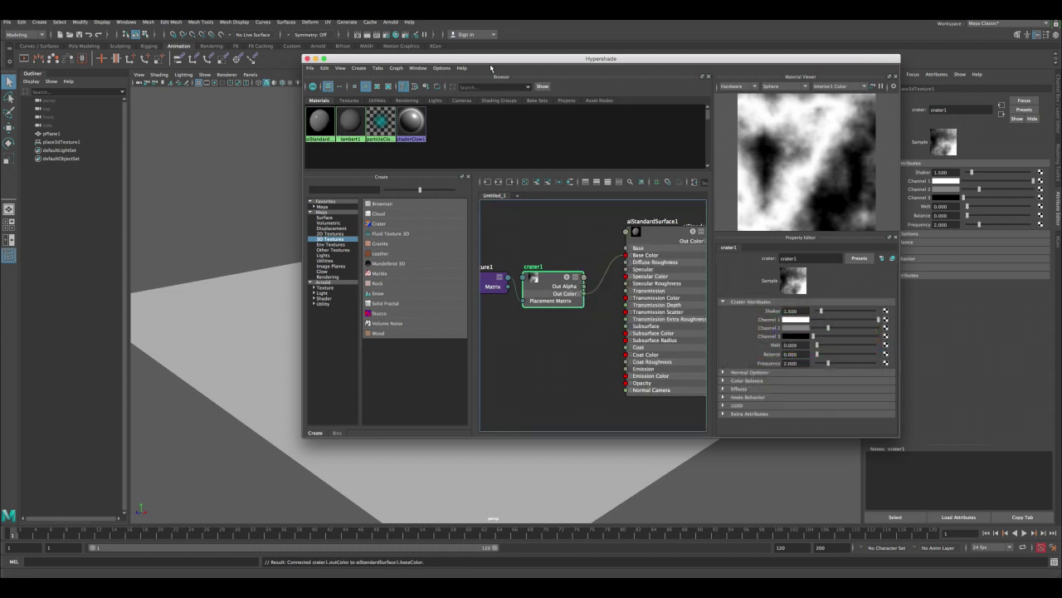
left_click_drag(485, 62, 613, 71)
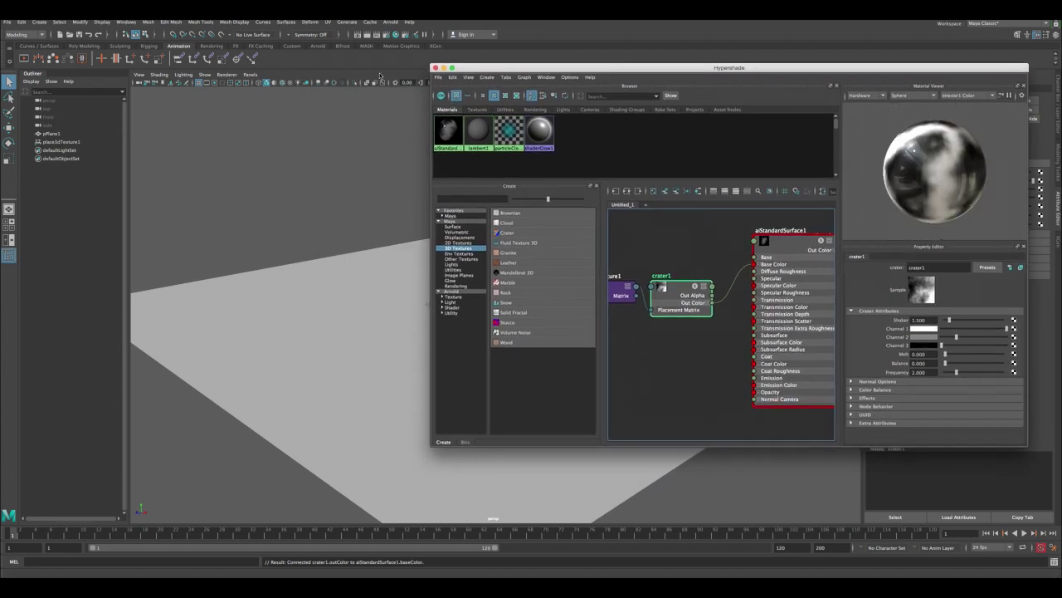
left_click(336, 273)
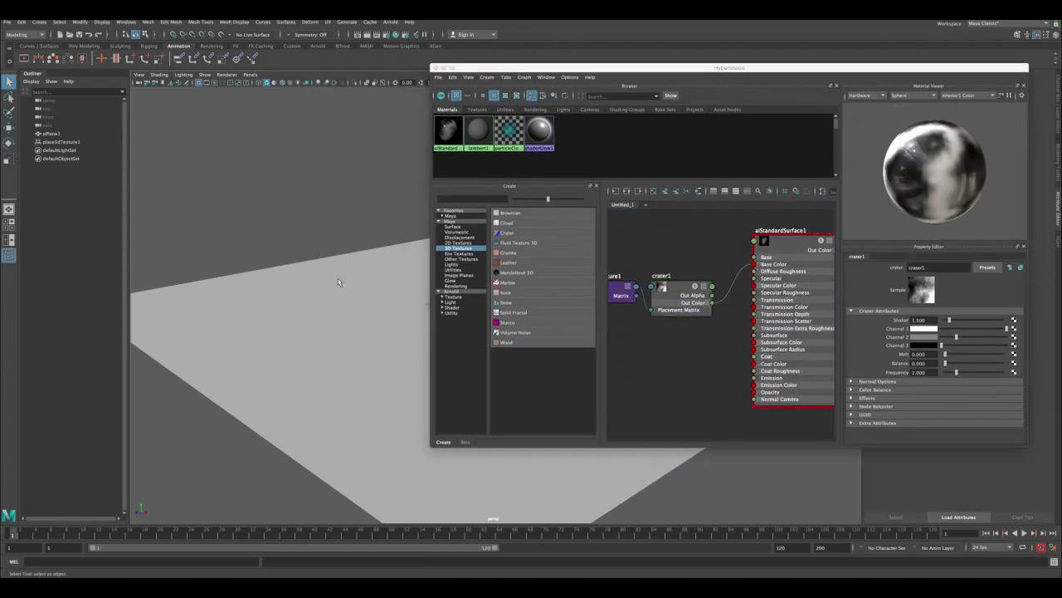
key("6")
left_click_drag(482, 67, 559, 59)
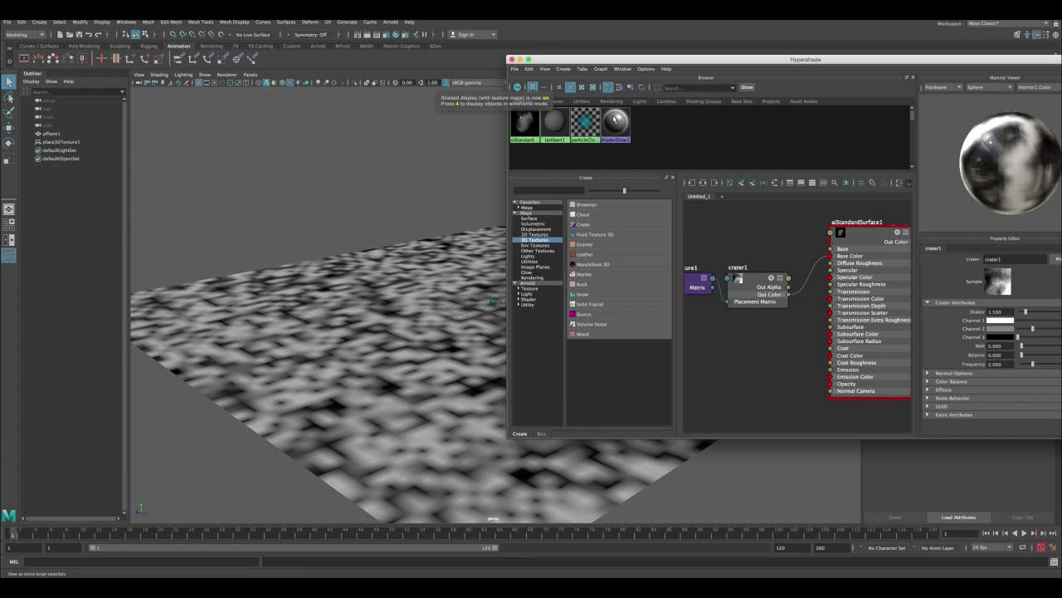
Select the crater's place3dTexture node and scale its placement box up uniformly to enlarge the pattern on the plane
left_click(699, 236)
right_click_drag(686, 235, 678, 228, "alt")
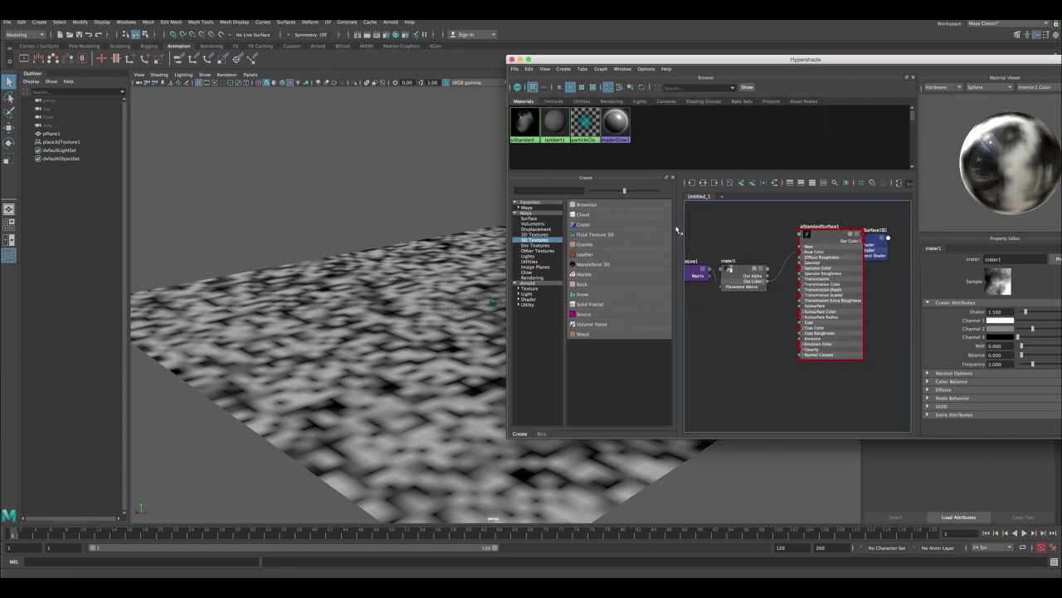
middle_click_drag(692, 229, 780, 244, "alt")
left_click(759, 282)
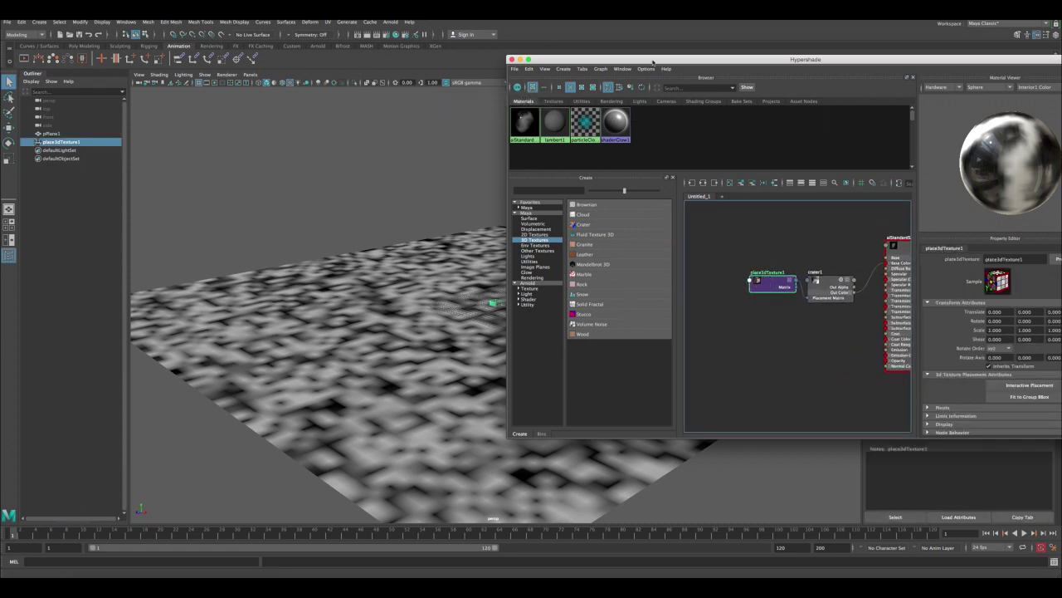
left_click_drag(664, 62, 811, 59)
scroll(409, 202, "down", 3)
key("r")
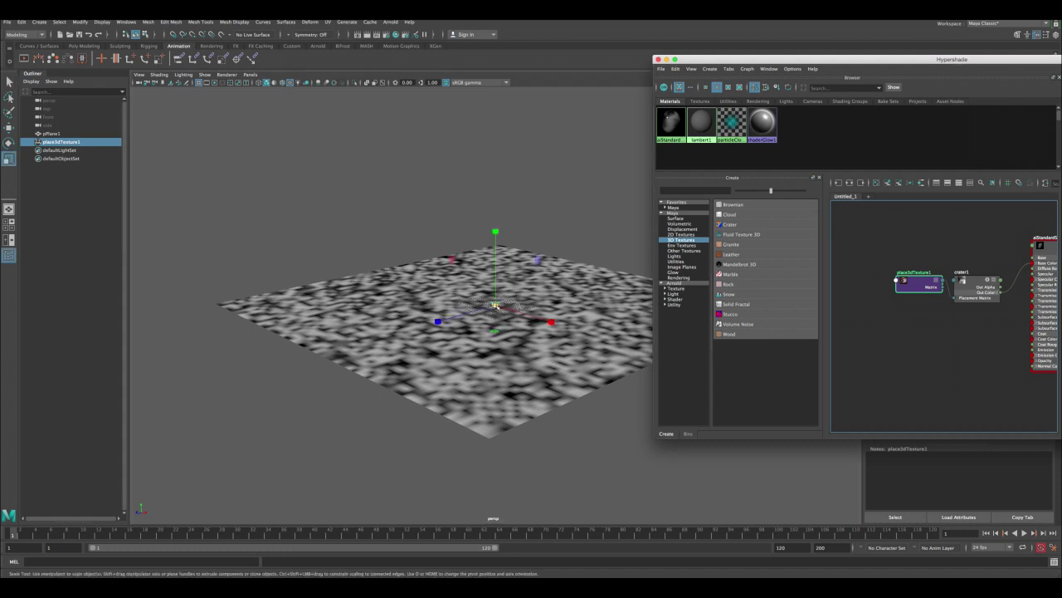
left_click_drag(495, 305, 754, 171)
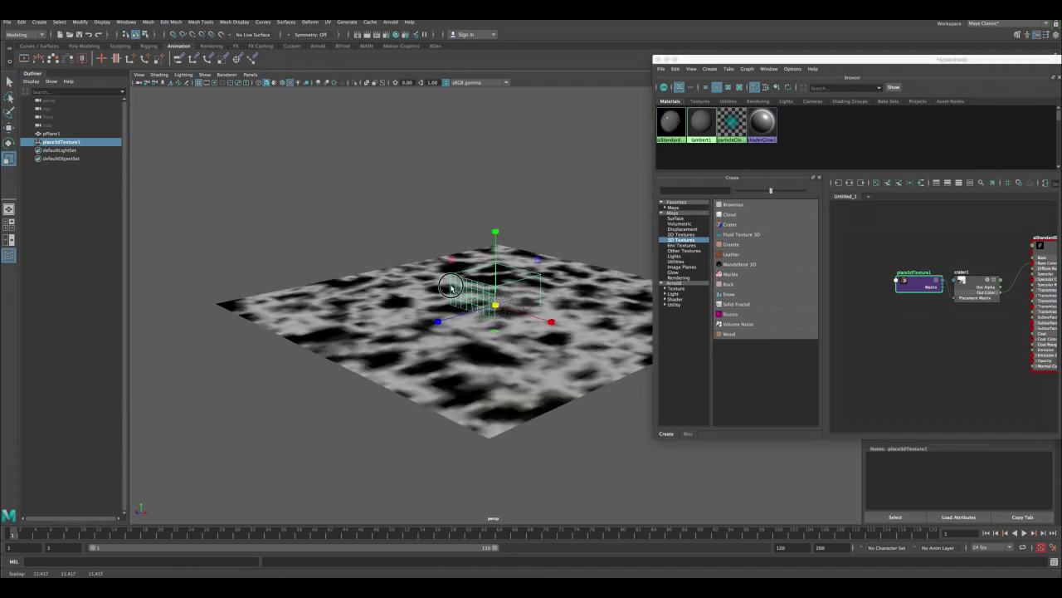
Scale the texture placement box up further until it encloses the whole plane and the crater pattern forms large patches
left_click_drag(453, 290, 633, 240, "alt")
left_click_drag(496, 305, 455, 332)
key("super+z")
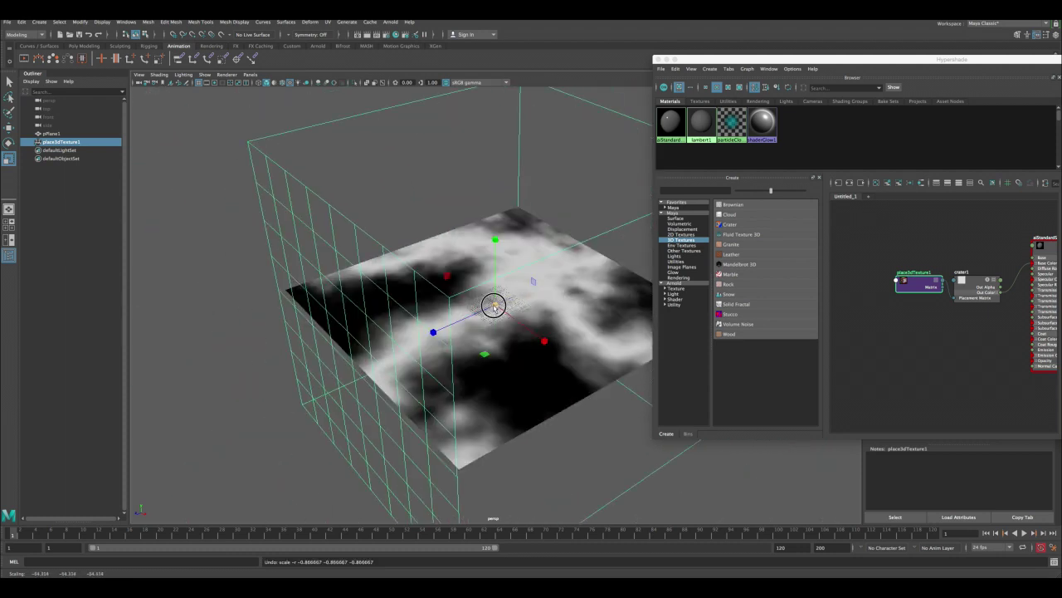
mouse_move(496, 304)
left_mouse_down()
mouse_move(481, 315)
mouse_move(488, 309)
left_mouse_up()
middle_click_drag(498, 302, 477, 302, "alt")
mouse_move(470, 303)
left_mouse_down("alt")
mouse_move(434, 308)
mouse_move(455, 317)
left_mouse_up("alt")
Select the crater node and expand its Color Balance attributes to check the Alpha Is Luminance option
left_click_drag(747, 59, 363, 55)
left_click(585, 279)
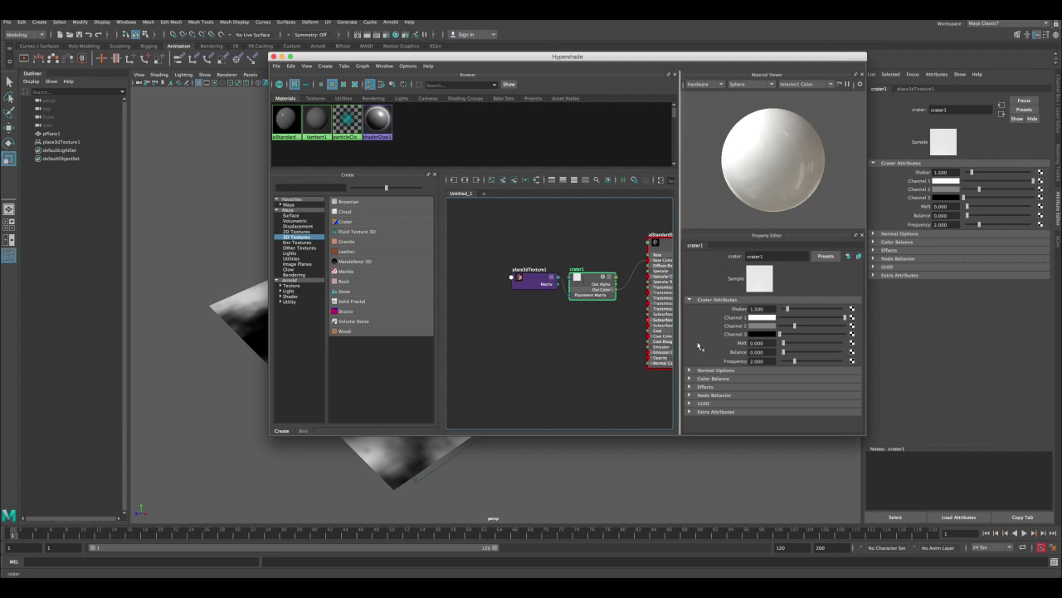
left_click(705, 379)
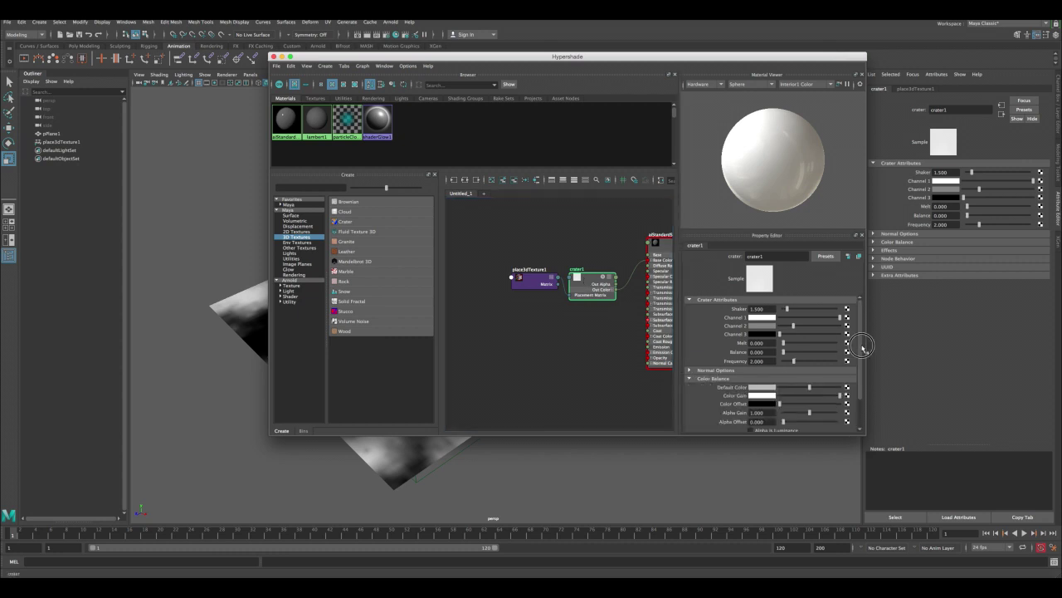
scroll(860, 348, "down", 2)
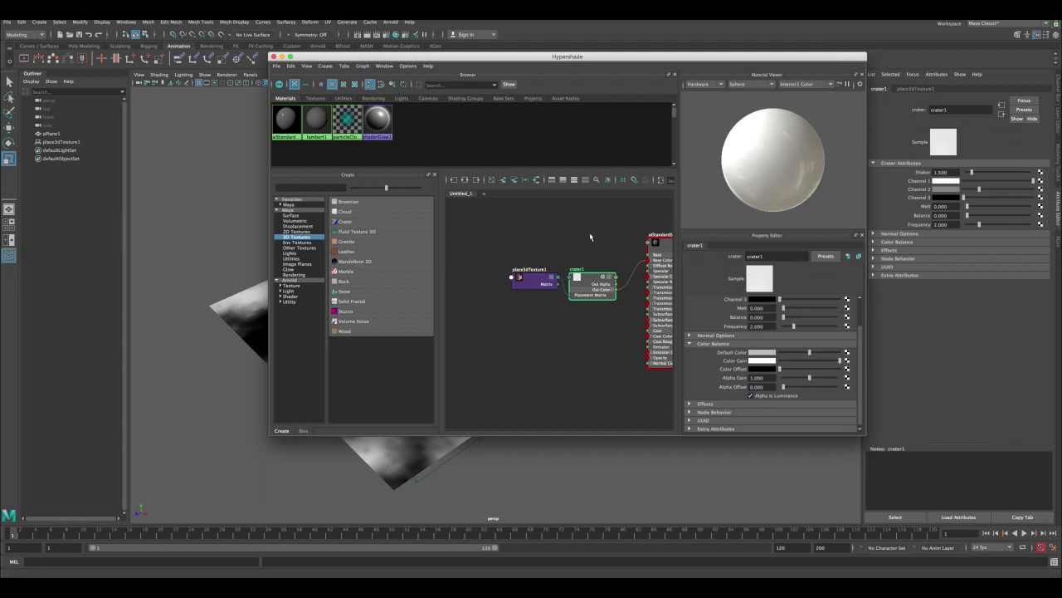
Close the Hypershade and set the plane's Arnold subdivision to type catclark with 4 iterations
left_click_drag(431, 54, 643, 50)
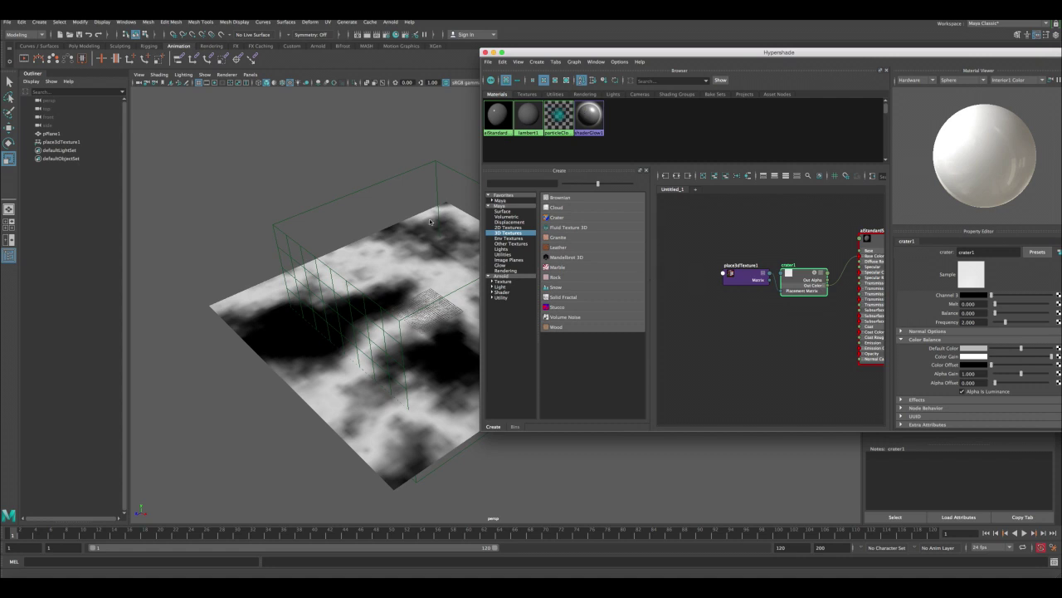
left_click(400, 232)
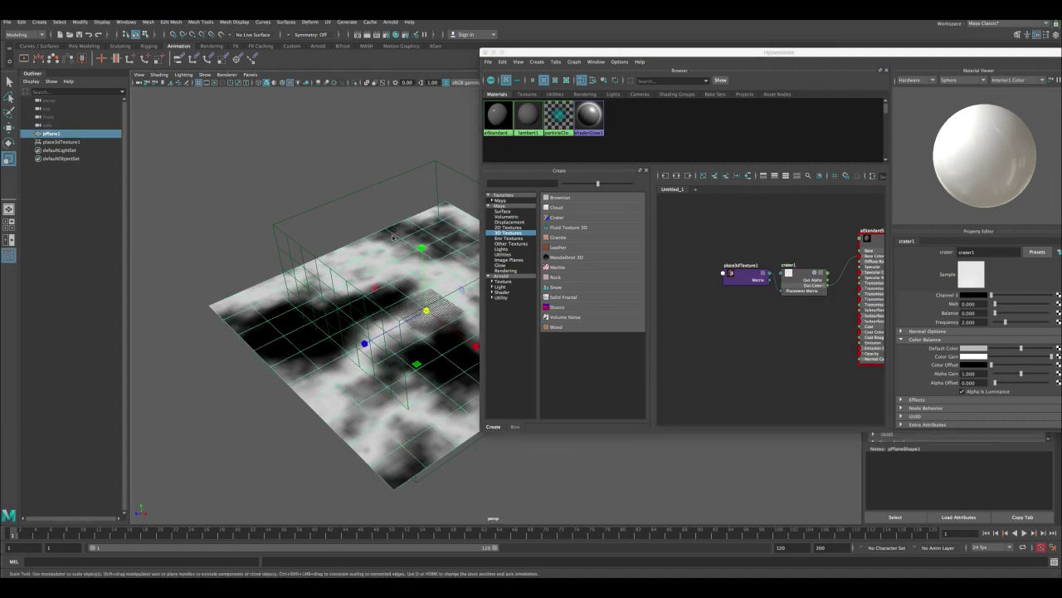
left_click(486, 53)
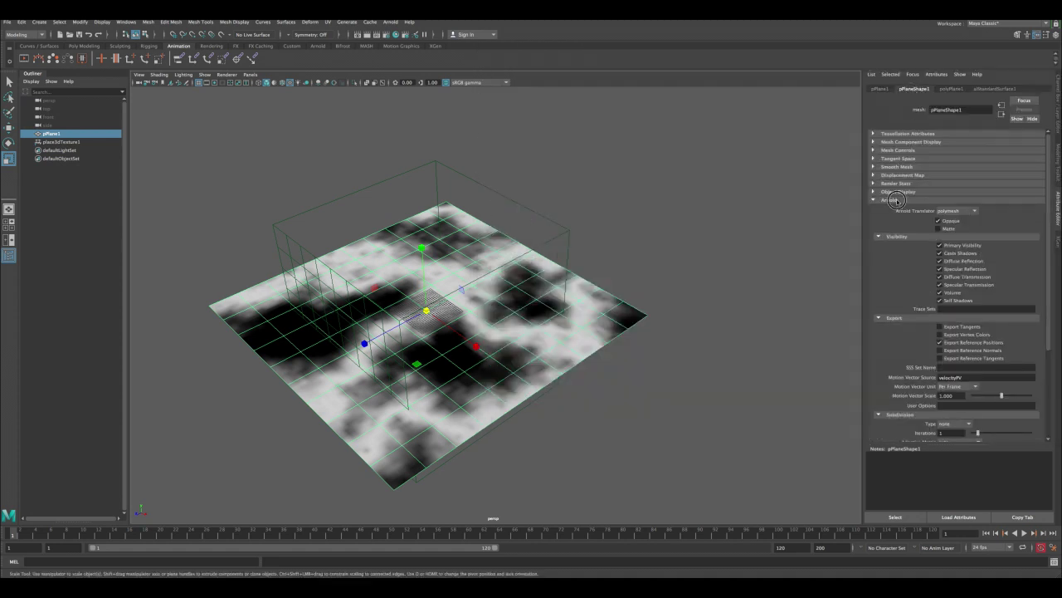
left_click_drag(1047, 234, 1054, 320)
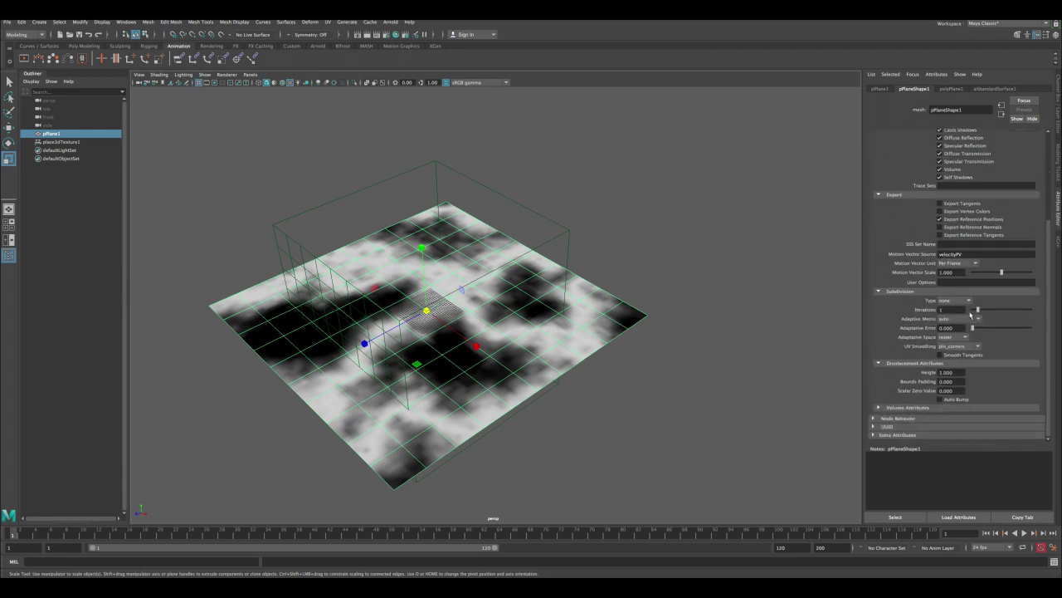
left_click(952, 301)
left_click(946, 312)
left_click(939, 310)
left_click_drag(951, 309, 923, 313)
left_click(560, 196)
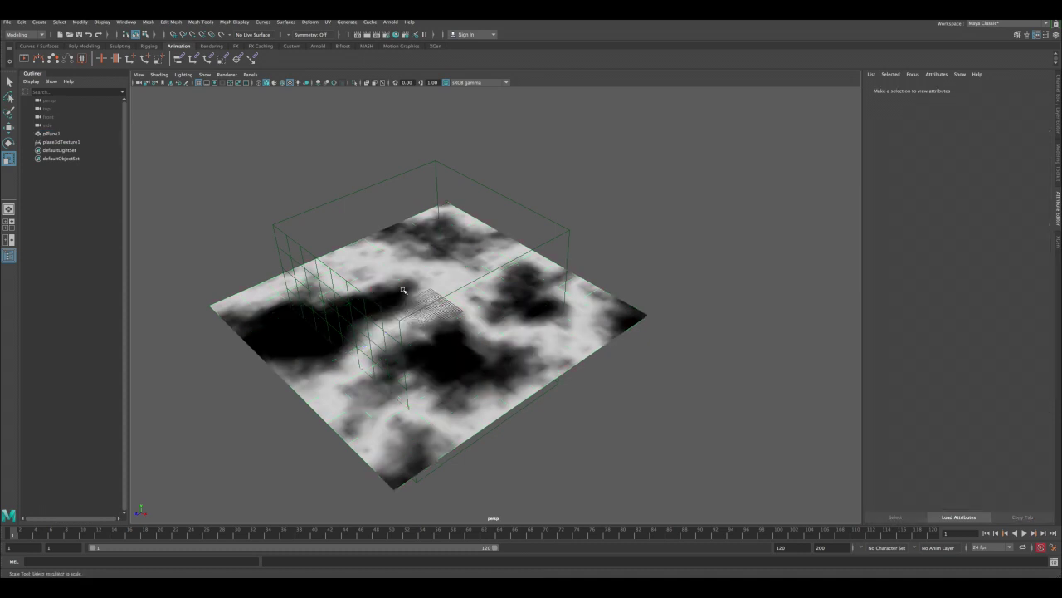
Reopen the Hypershade and connect the crater texture to the Displacement mat. input of the aiStandardSurface1SG shading group
left_click(353, 260)
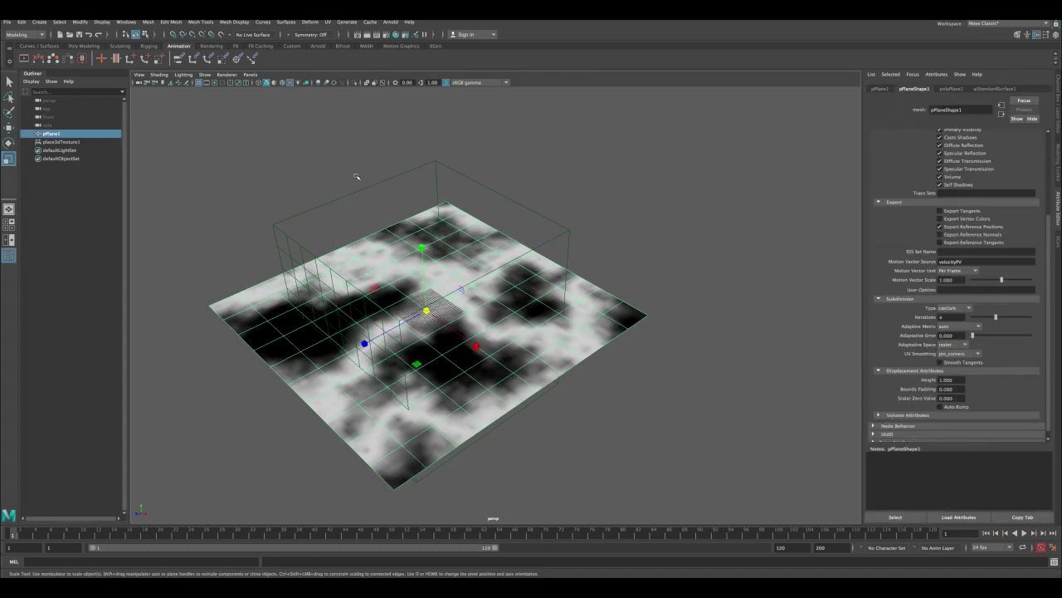
left_click(125, 23)
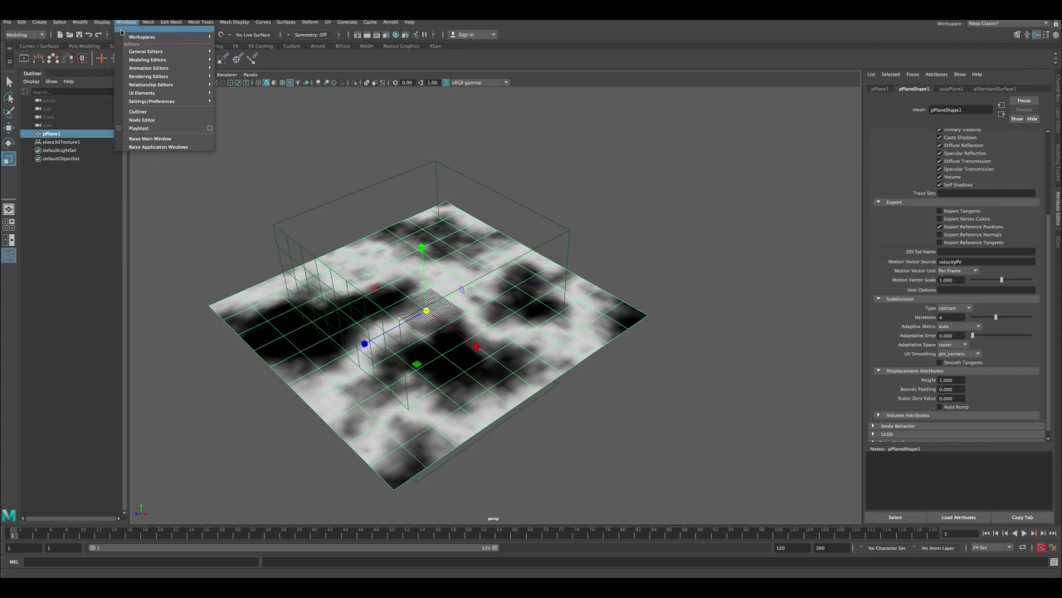
mouse_move(166, 76)
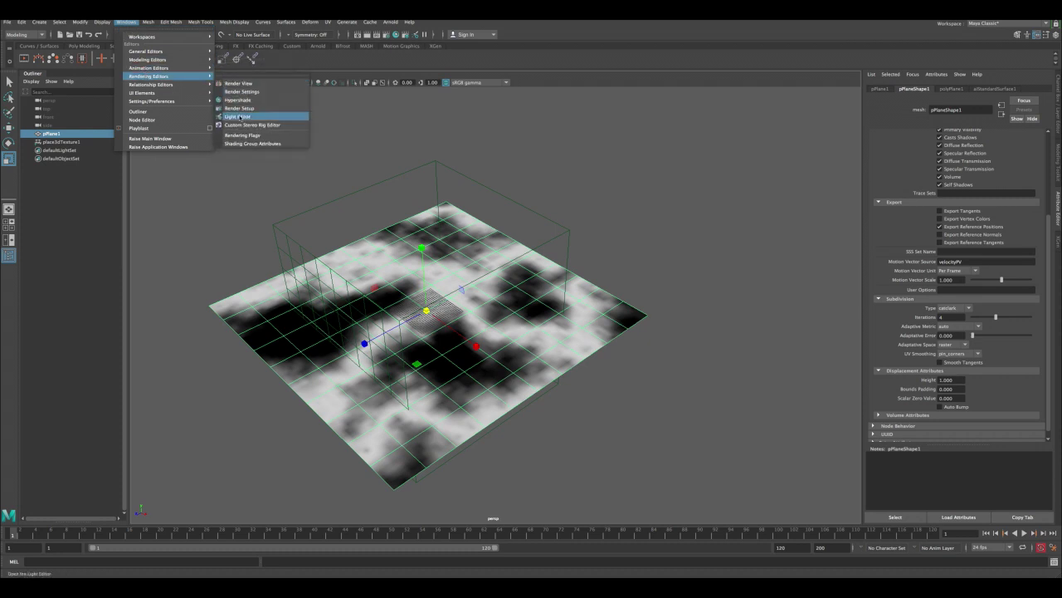
left_click(238, 100)
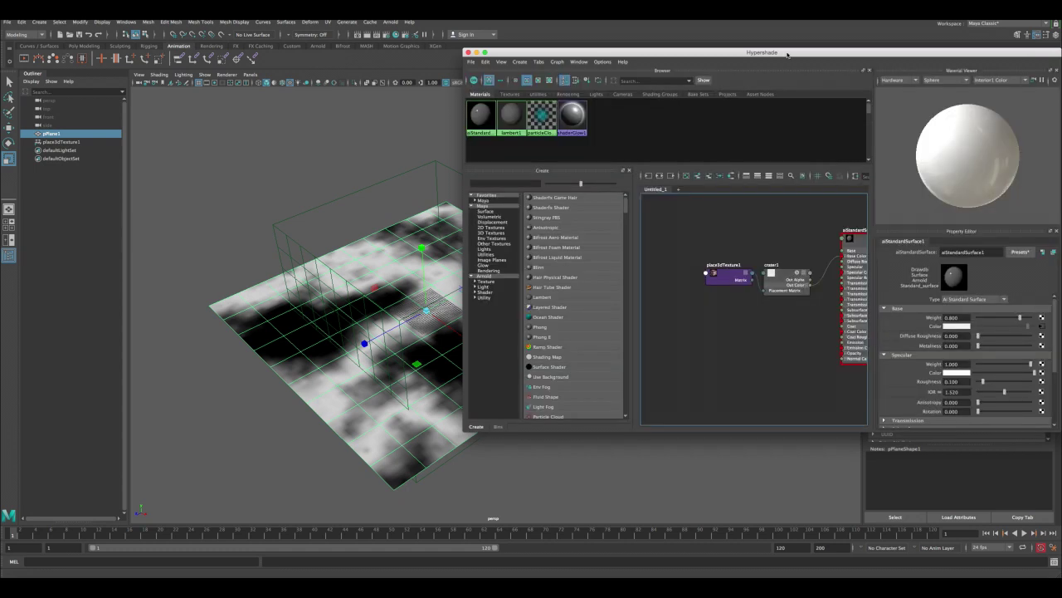
left_click_drag(787, 55, 584, 45)
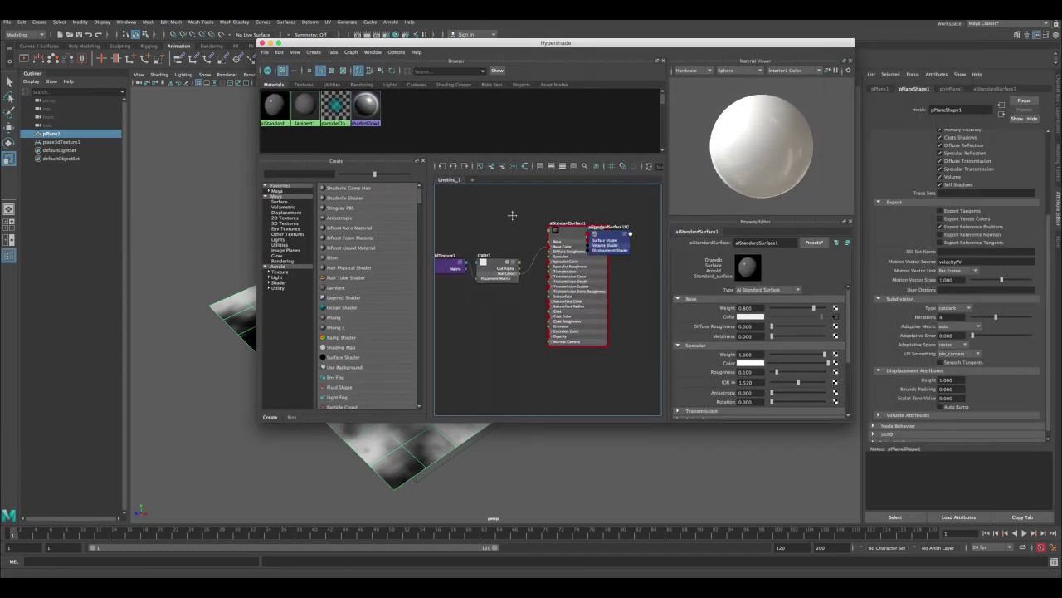
left_click_drag(609, 229, 645, 238)
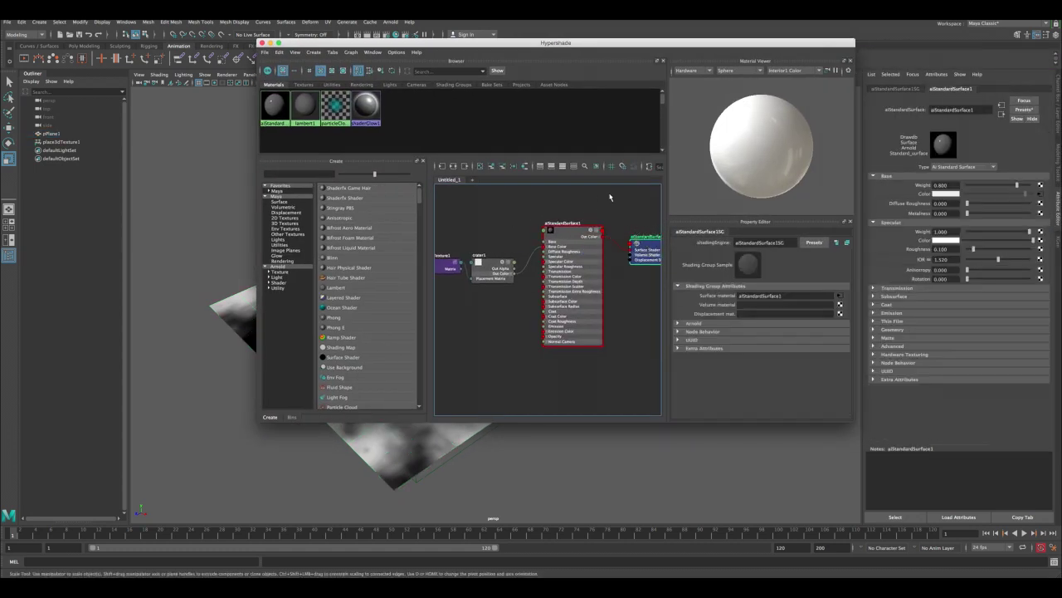
middle_click_drag(622, 197, 579, 208, "alt")
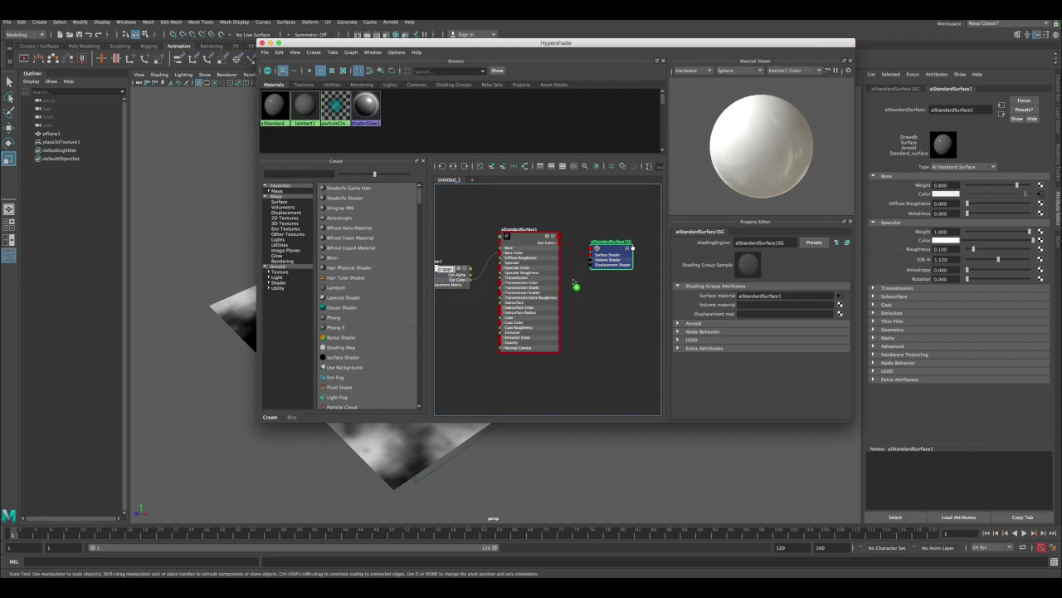
middle_click_drag(700, 315, 699, 314)
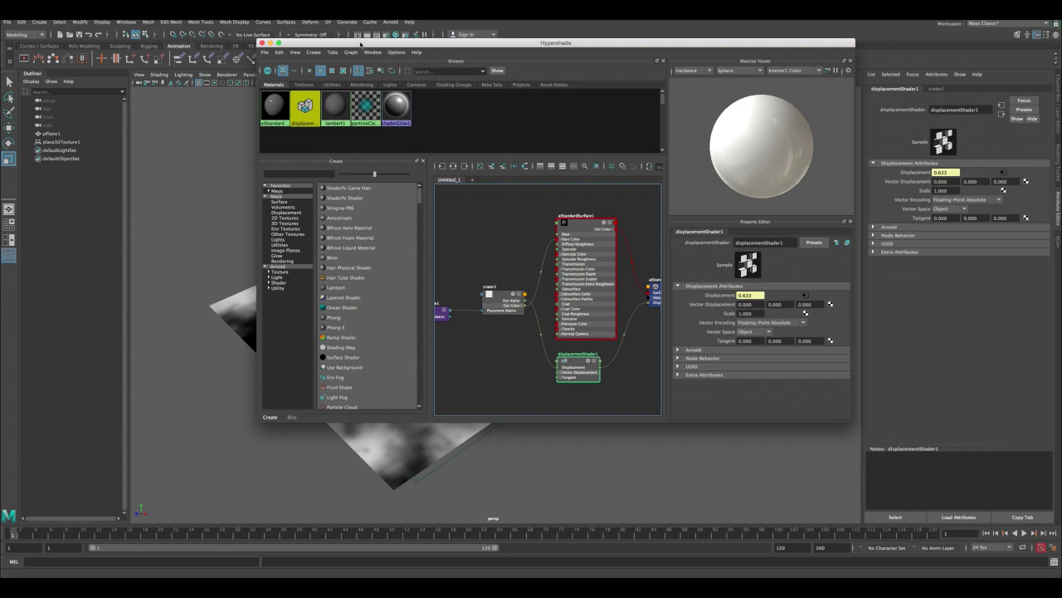
Create a directional light and switch the viewport to use all scene lights
left_click_drag(365, 43, 750, 41)
left_click(327, 161)
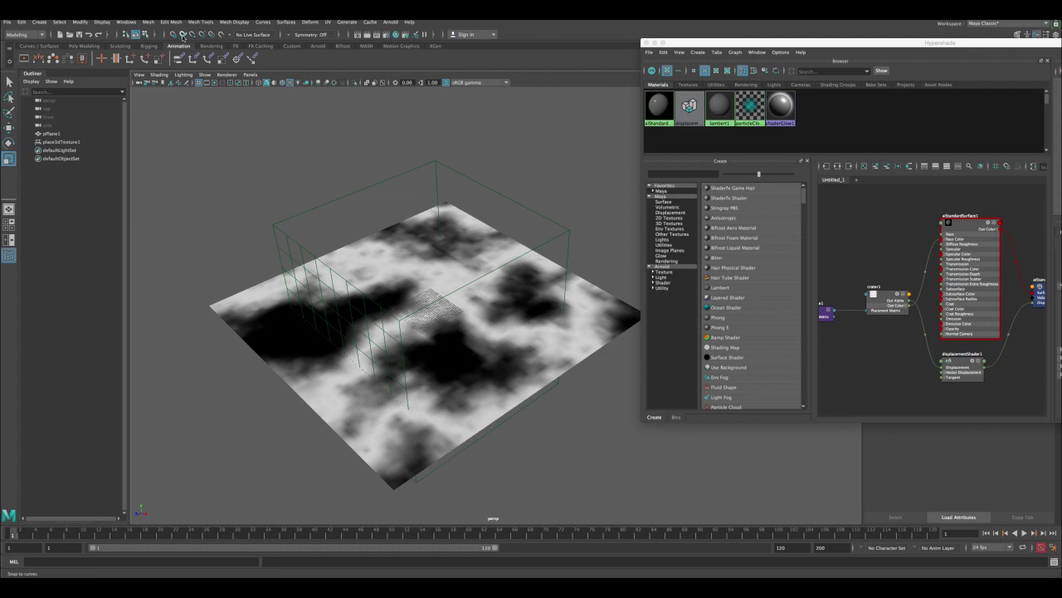
left_click(37, 23)
mouse_move(100, 67)
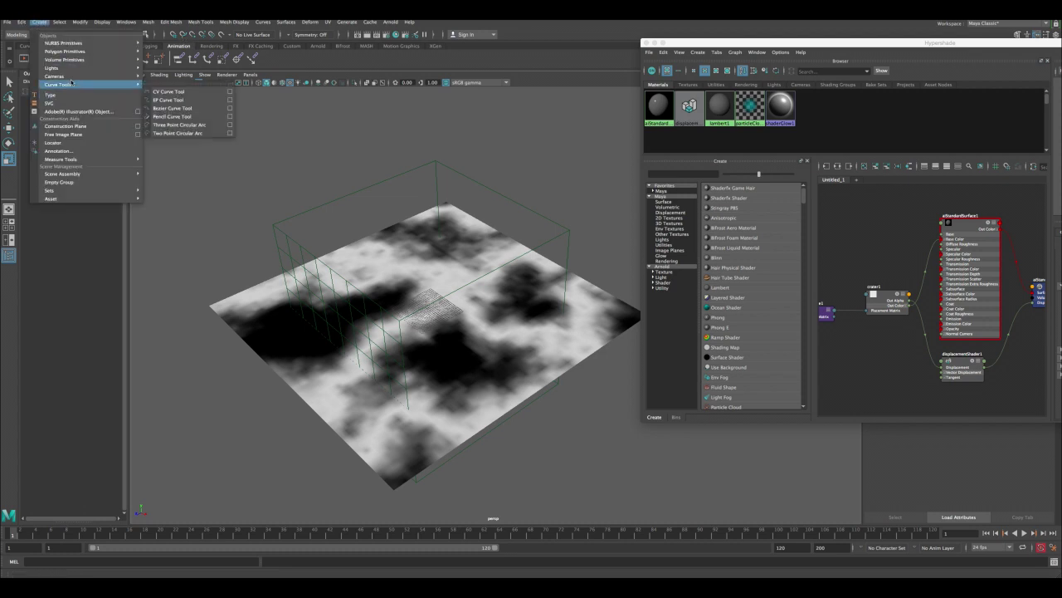
left_click(170, 83)
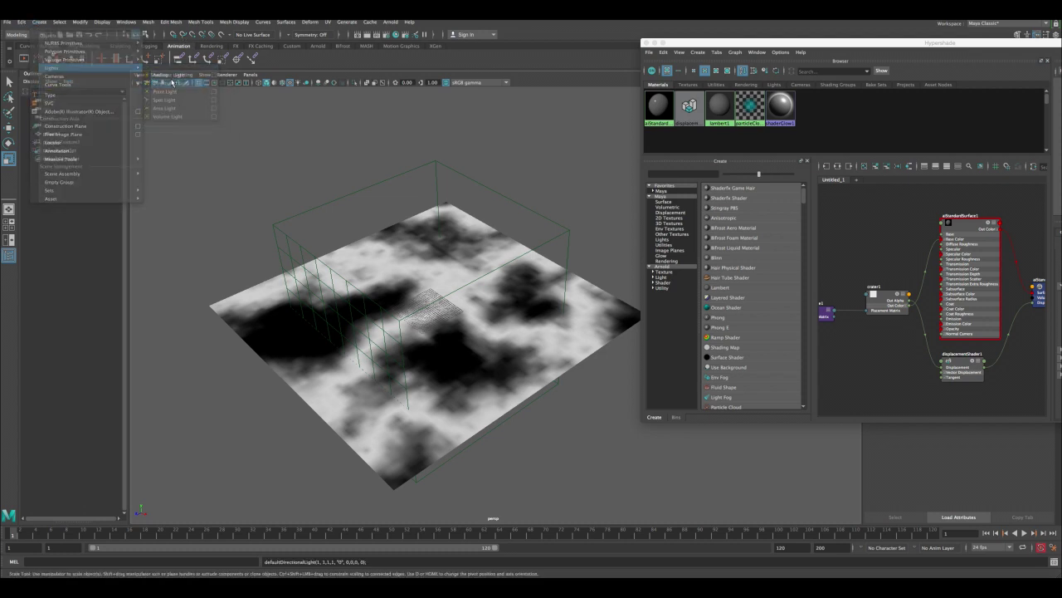
key("7")
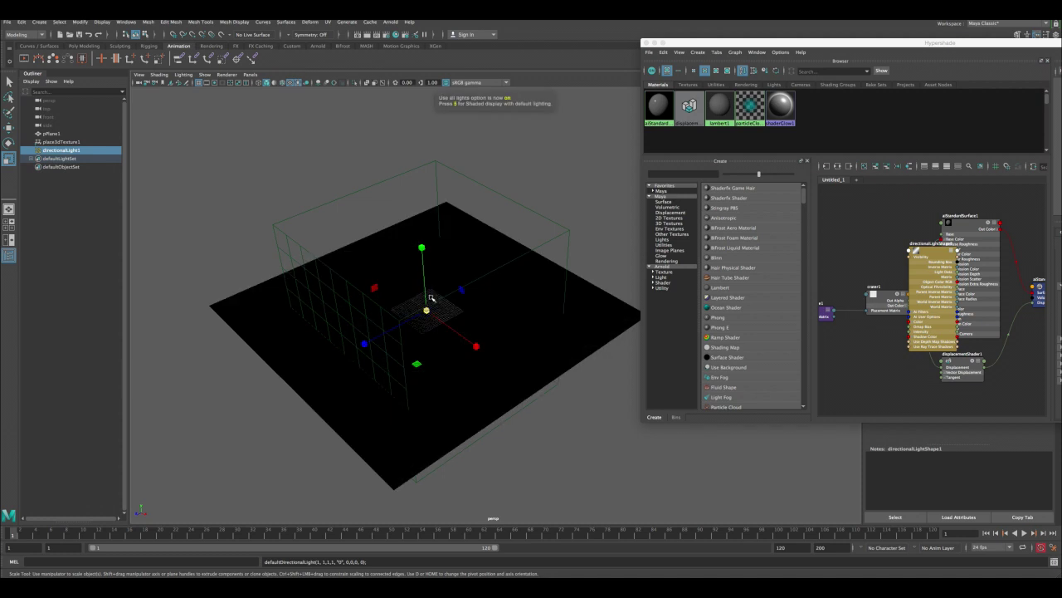
Enlarge the directional light, rotate it to point down at the plane and raise it above the surface, then close the Hypershade
left_click_drag(429, 310, 464, 290)
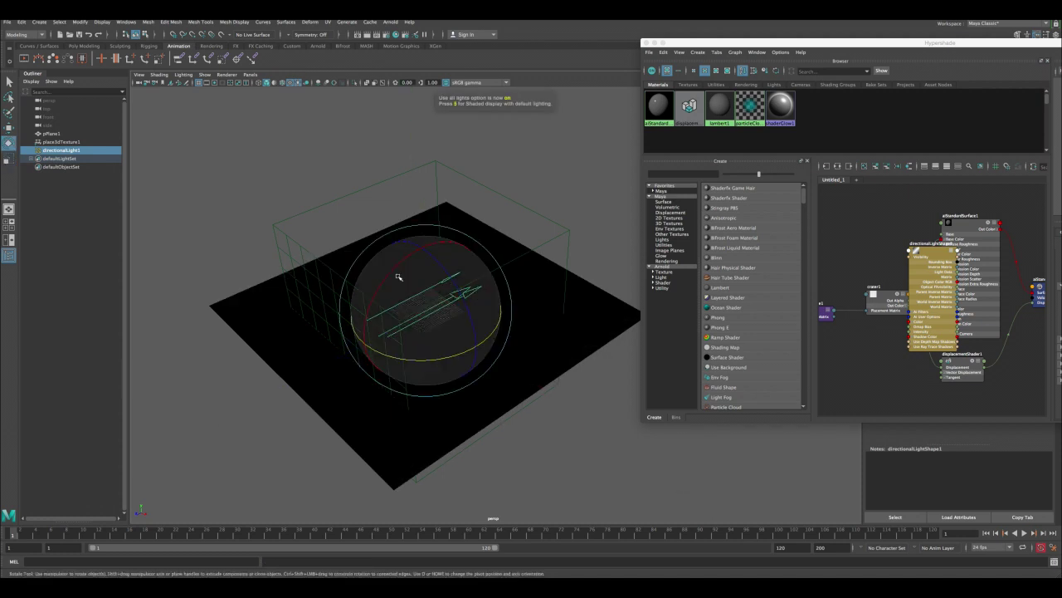
left_click_drag(389, 270, 519, 257)
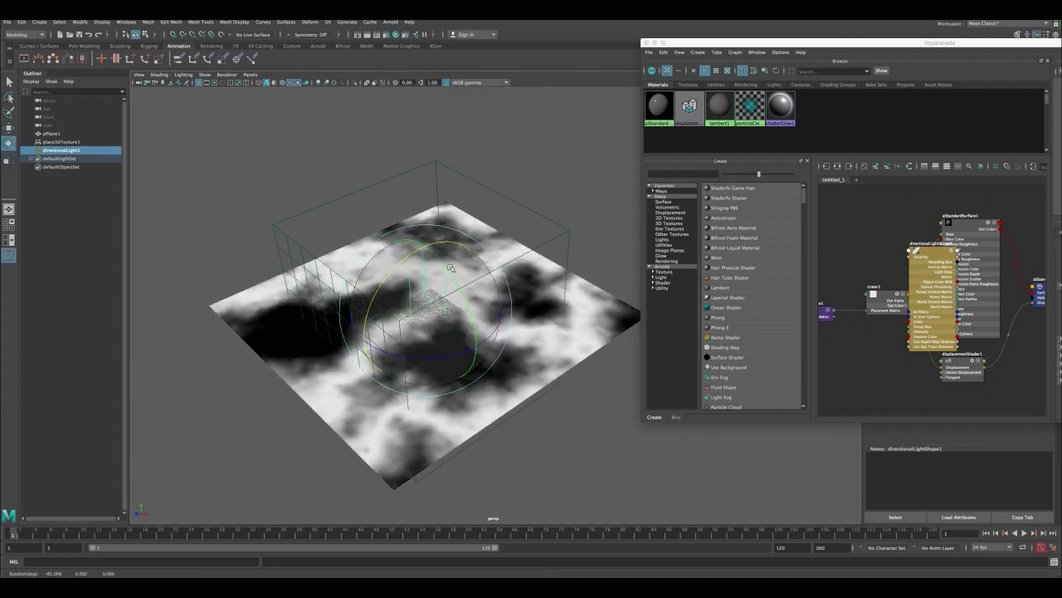
key("w")
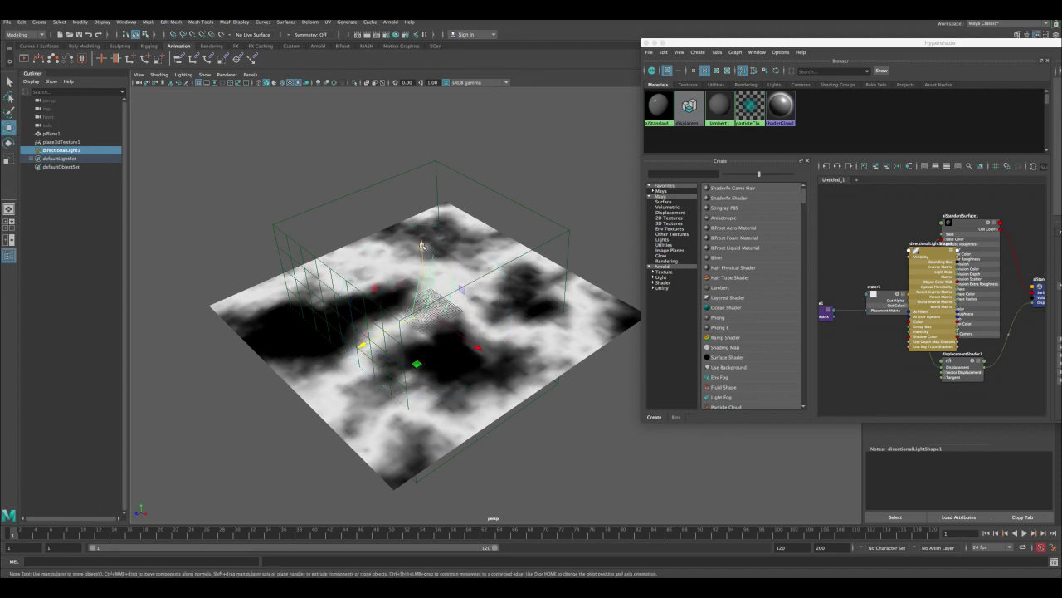
left_click_drag(422, 245, 413, 138)
right_click_drag(432, 208, 488, 212, "alt")
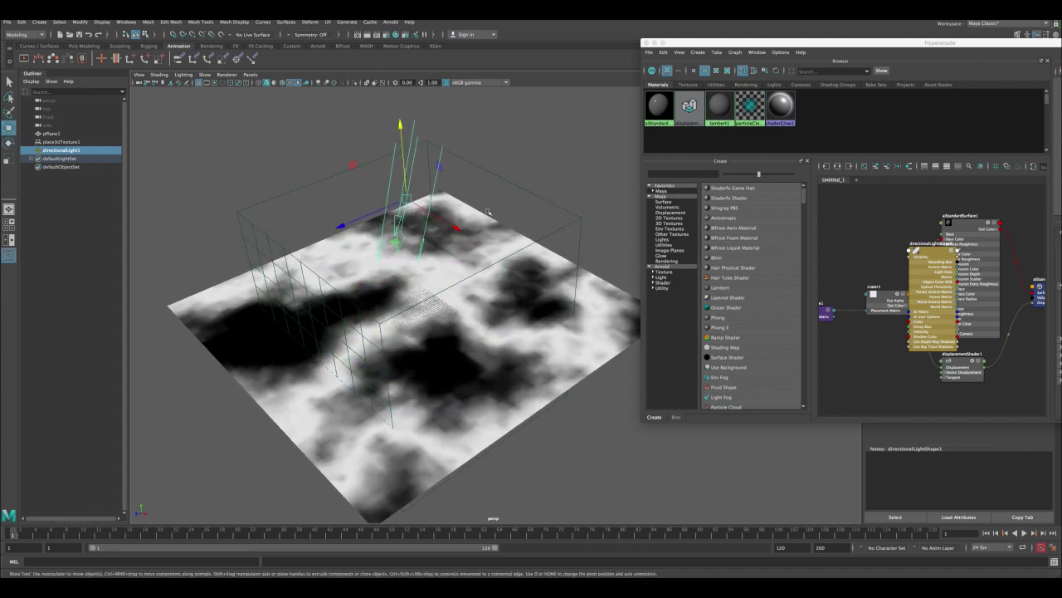
left_click(646, 42)
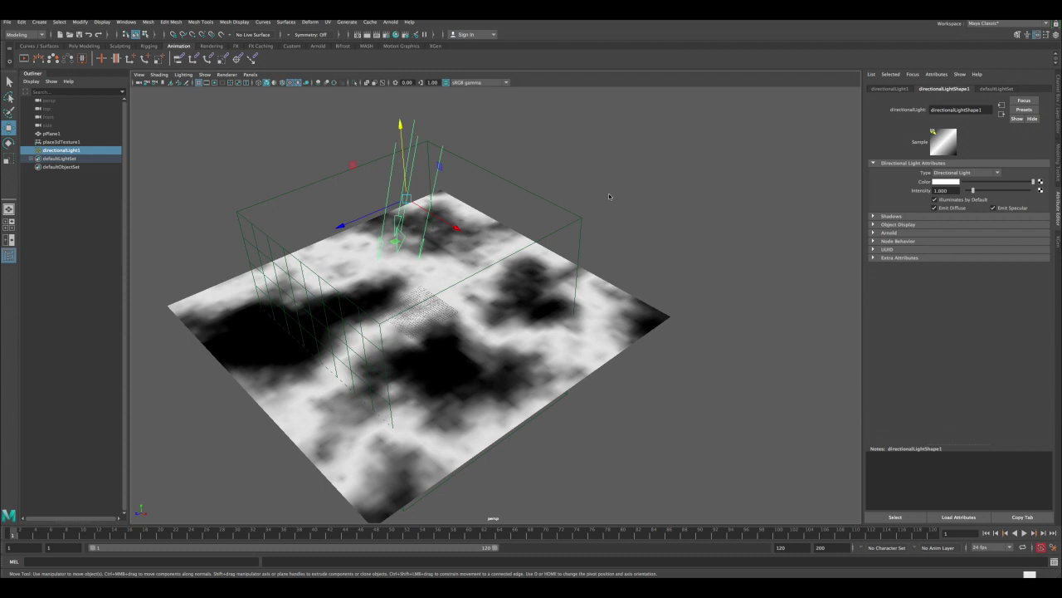
Show the resolution gate, frame the plane within it and test-render the current view with Arnold
left_click(624, 194)
left_click_drag(624, 194, 491, 236, "alt")
right_click_drag(491, 237, 581, 274, "alt")
left_click_drag(622, 282, 581, 294, "alt")
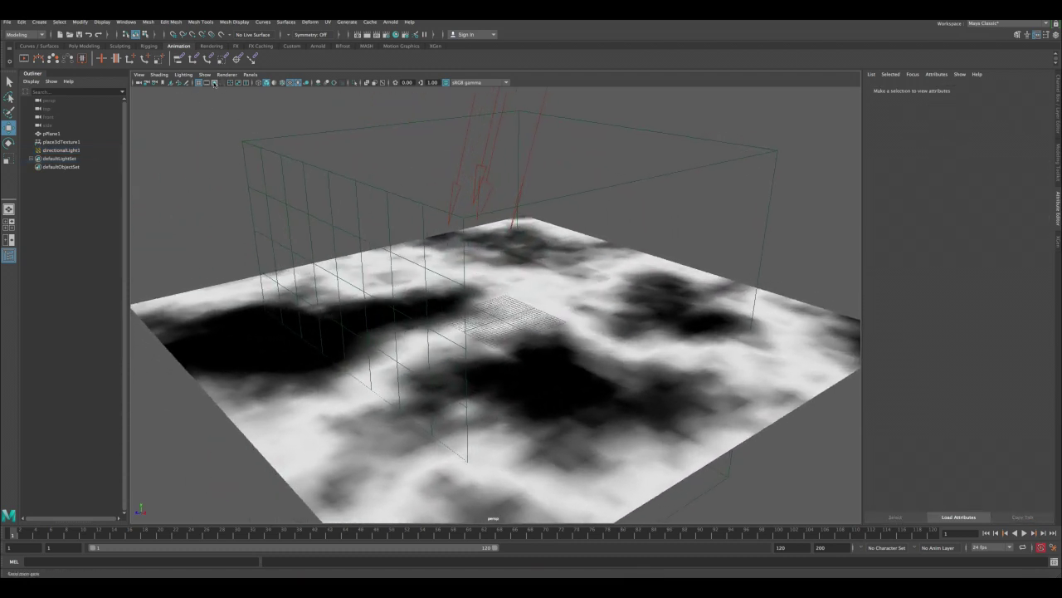
left_click(215, 83)
right_click_drag(339, 218, 366, 234, "alt")
left_click_drag(367, 234, 368, 241, "alt")
middle_click_drag(368, 242, 359, 206, "alt")
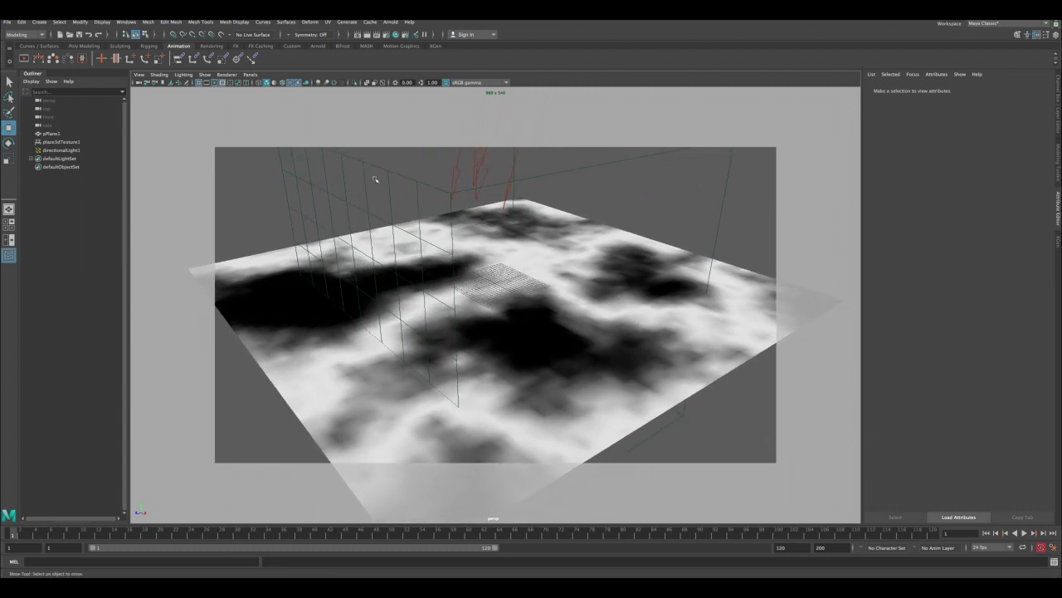
left_click(367, 35)
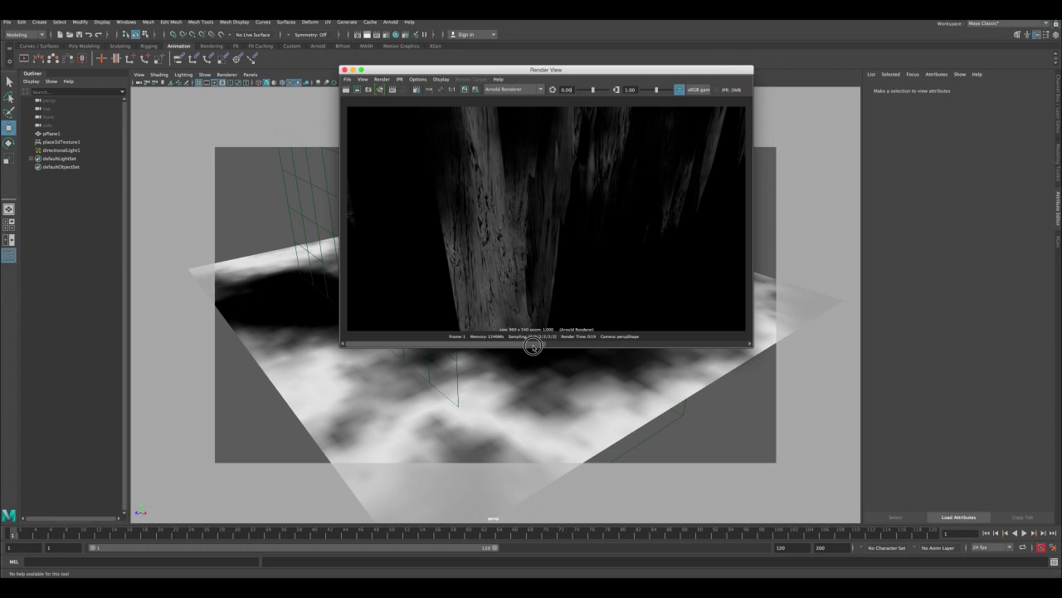
left_click(344, 70)
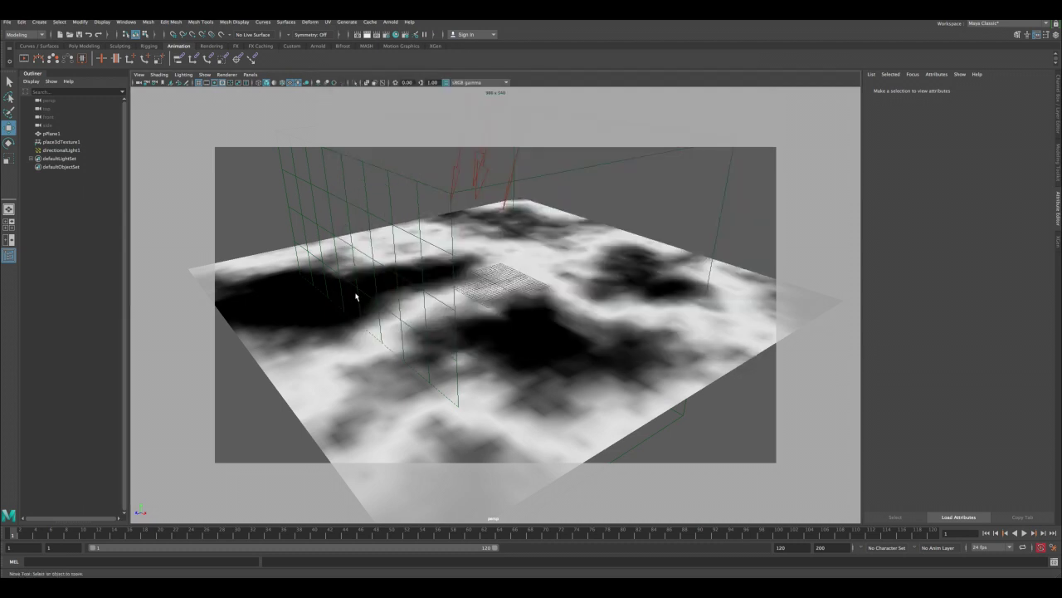
Set the plane's Arnold displacement Height to 0.1
left_click(321, 330)
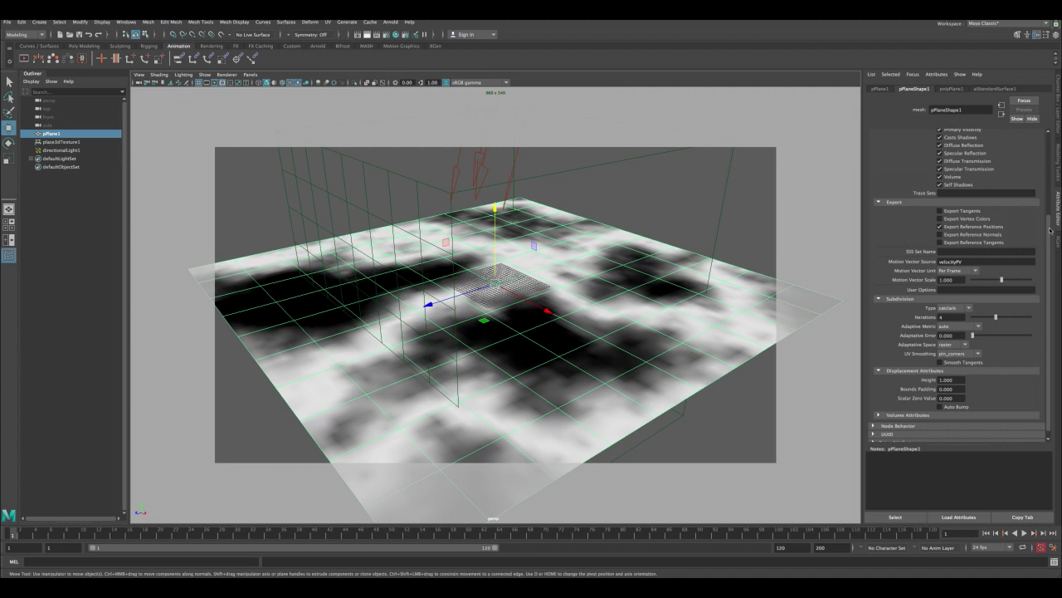
scroll(1050, 231, "down", 1)
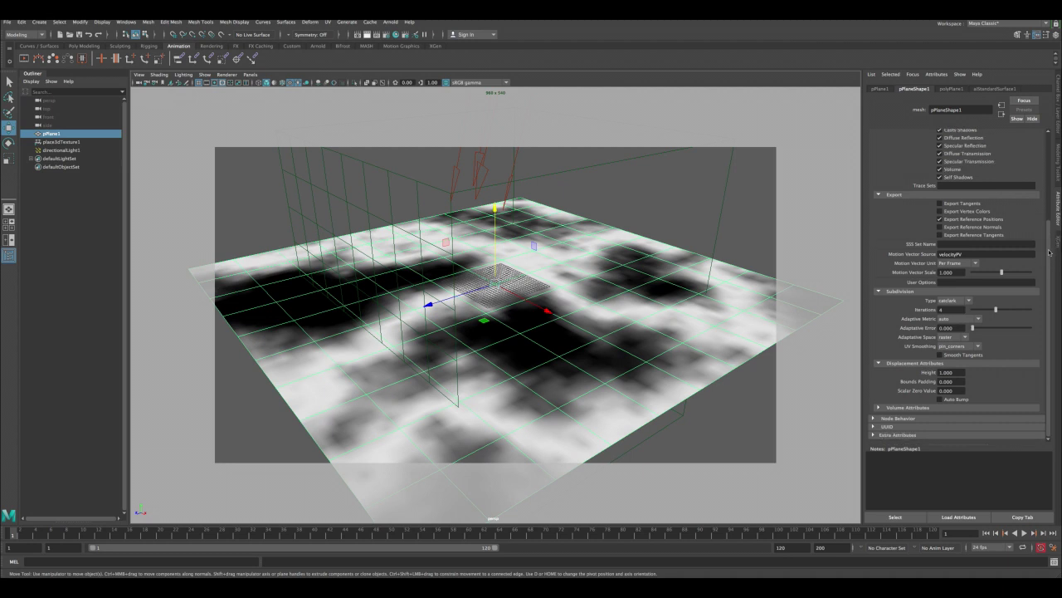
left_click(947, 374)
type("0.")
key("Return")
double_click(950, 372)
type("0.1")
key("Return")
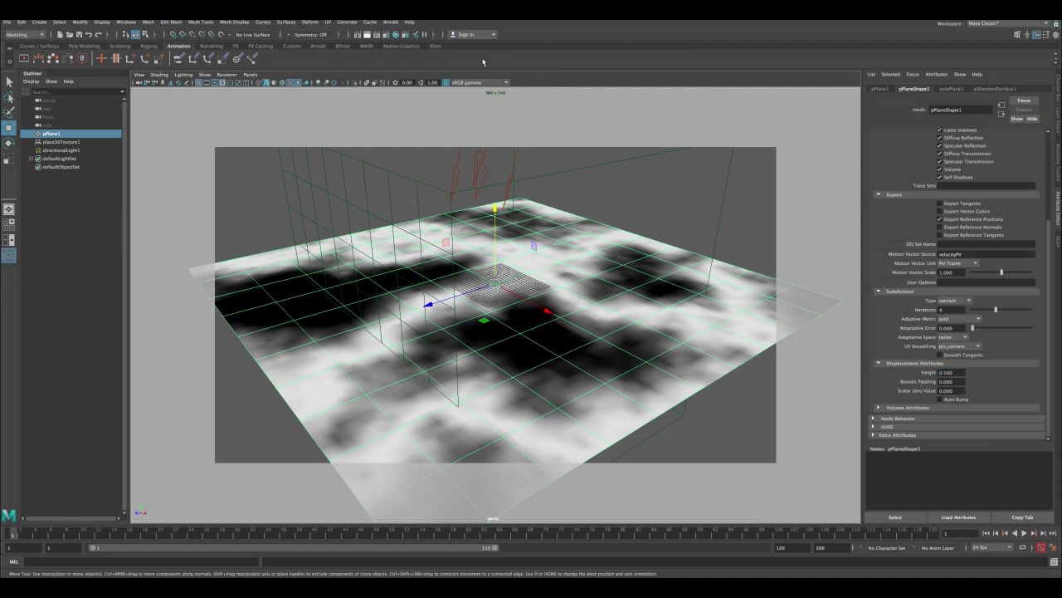
Render the view again to check the reduced displacement, and close the render window
left_click(372, 35)
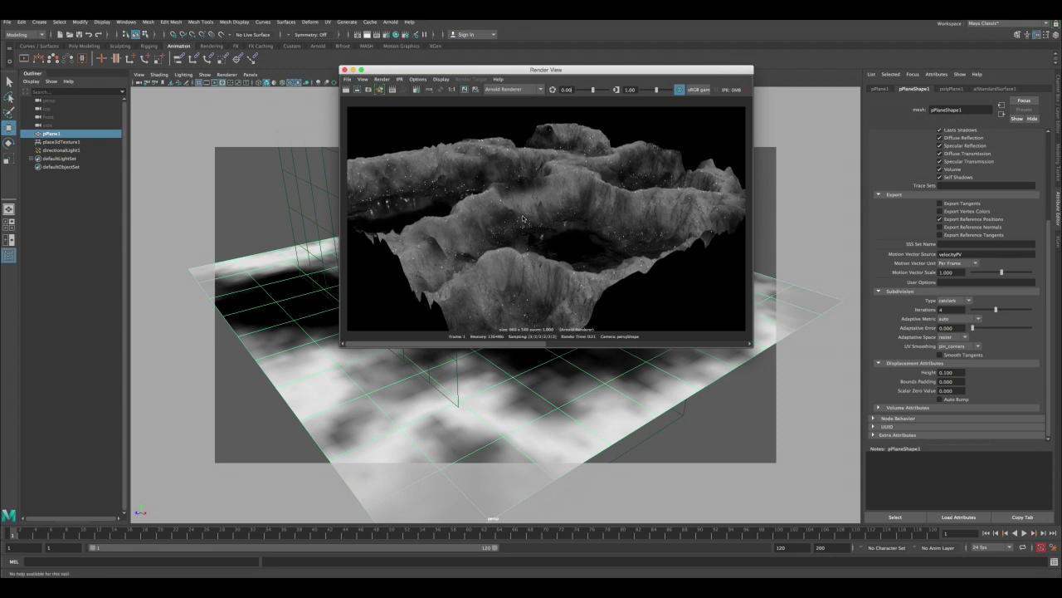
left_click_drag(506, 75, 456, 73)
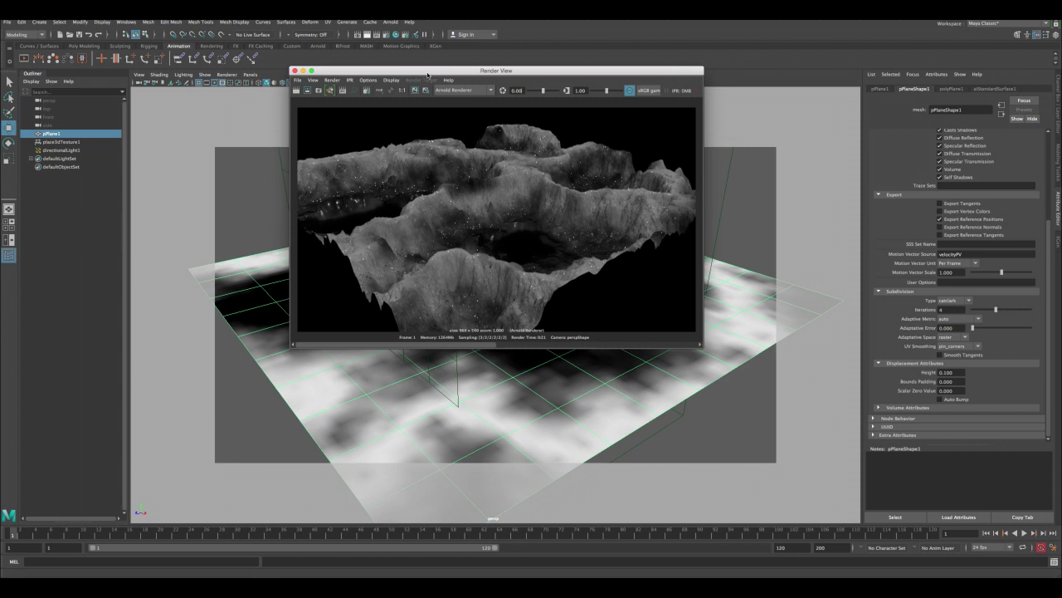
left_click(295, 70)
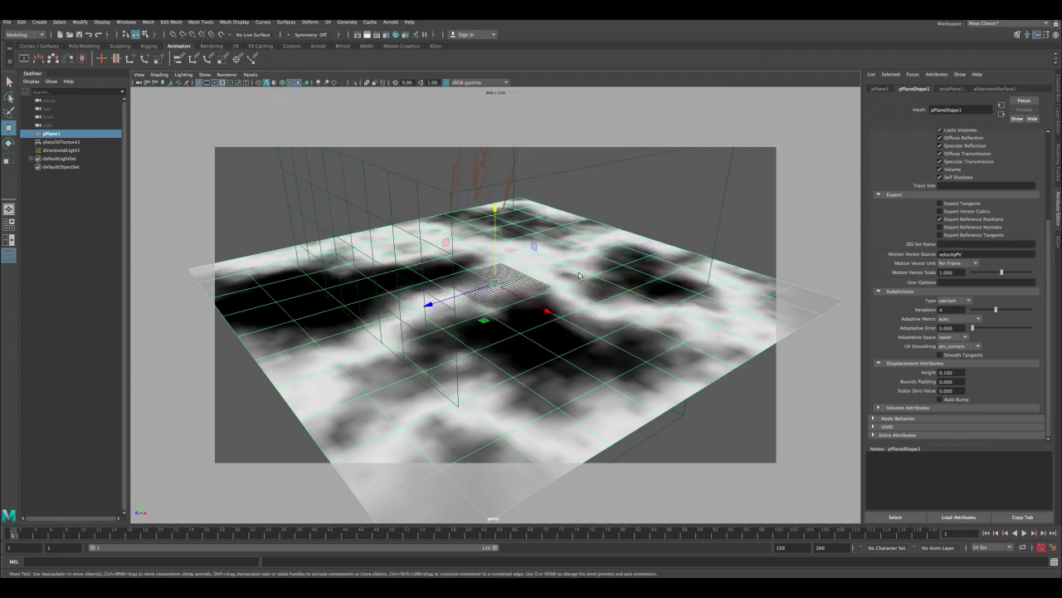
Set the aiStandardSurface's Specular Weight to 0 and Specular Color to black, and re-render the view
key("ctrl+a")
key("ctrl+a")
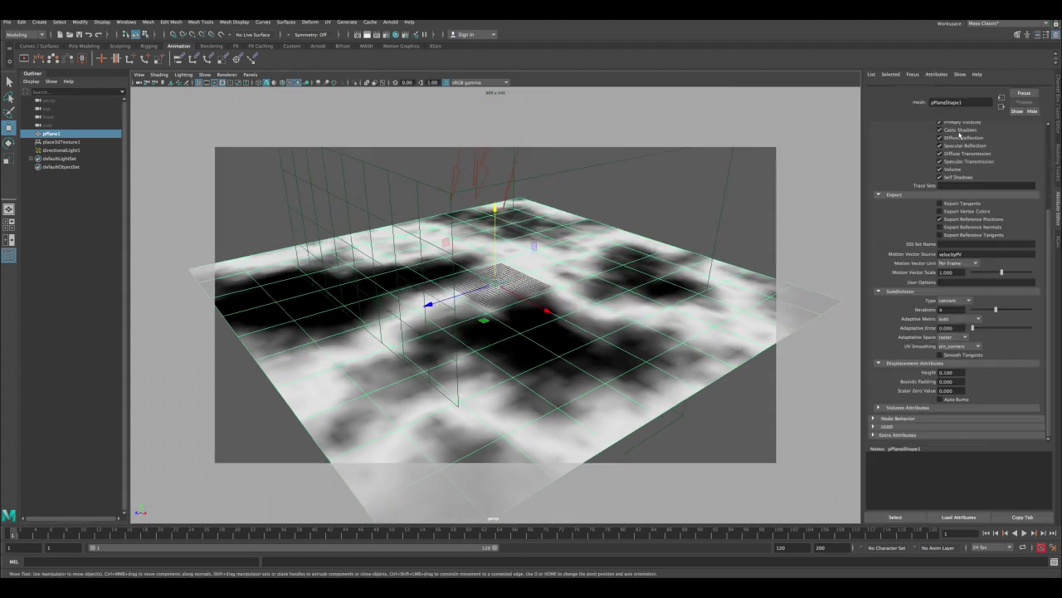
left_click(994, 89)
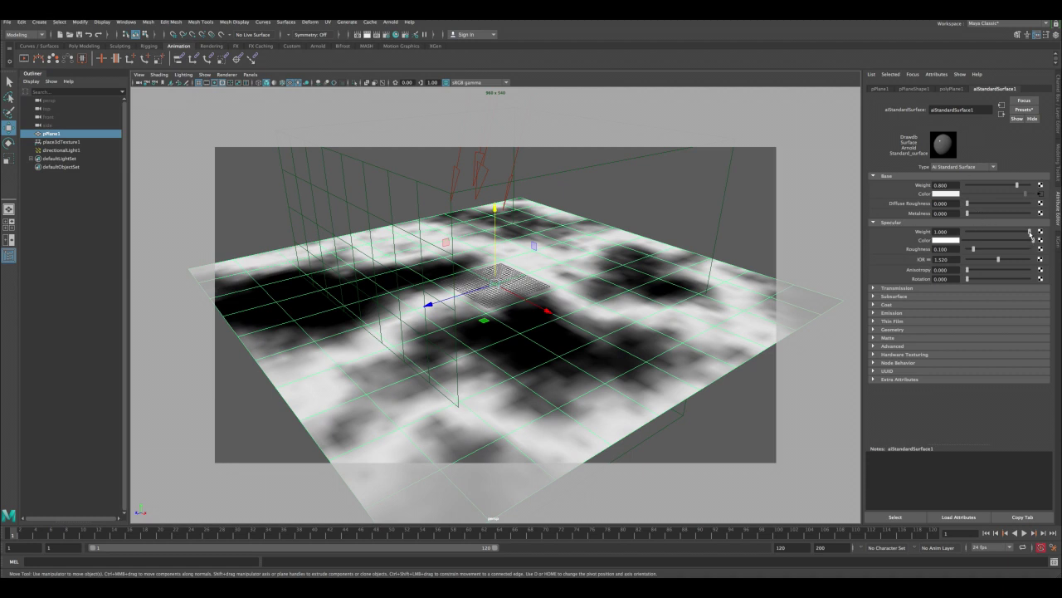
left_click_drag(1031, 233, 955, 238)
left_click(971, 240)
left_click_drag(971, 240, 926, 241)
left_click(373, 35)
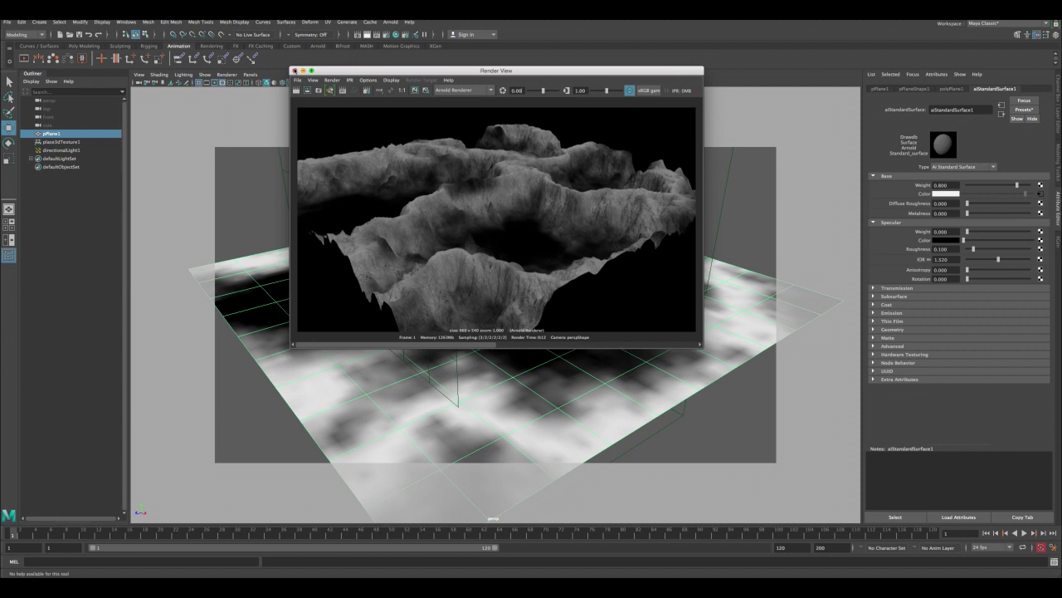
Close the render window, open the crater1 texture feeding the material's Base Color, and set its Shaker to 1.22
left_click(294, 70)
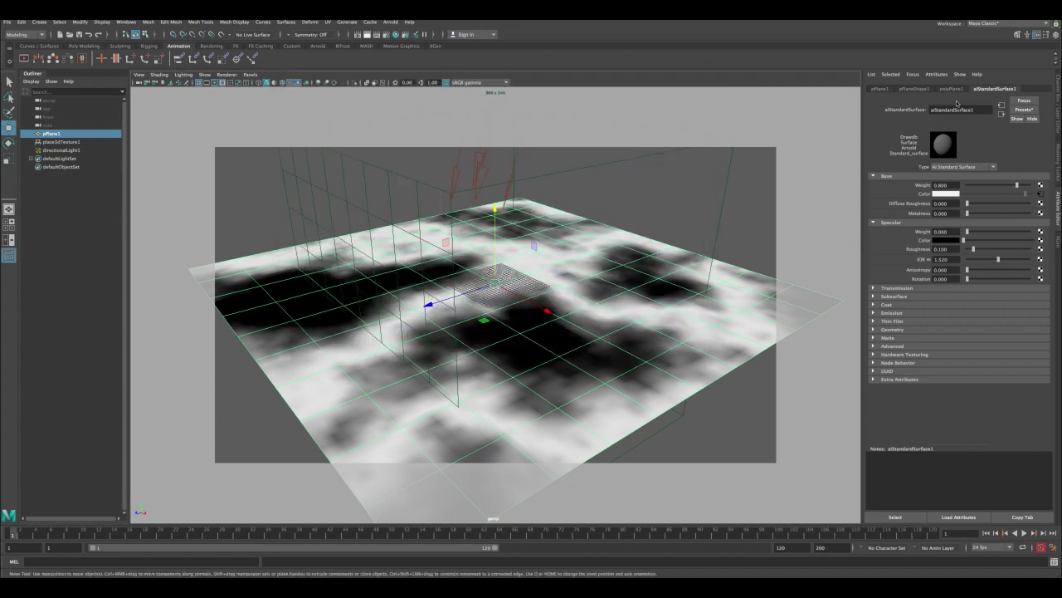
left_click(1042, 194)
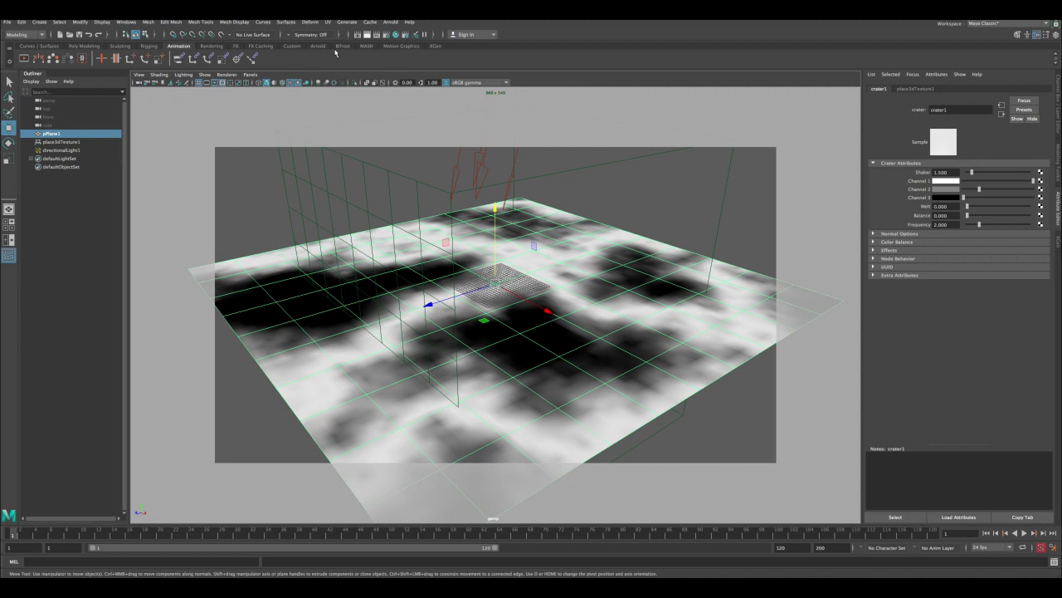
left_click_drag(973, 171, 978, 172)
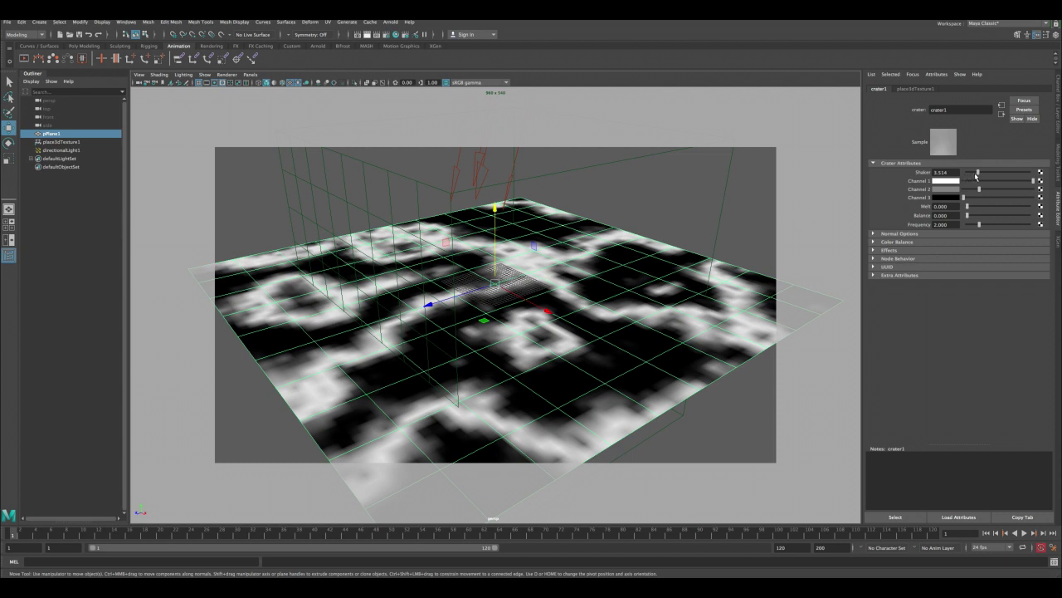
left_click_drag(976, 175, 982, 173)
key("q")
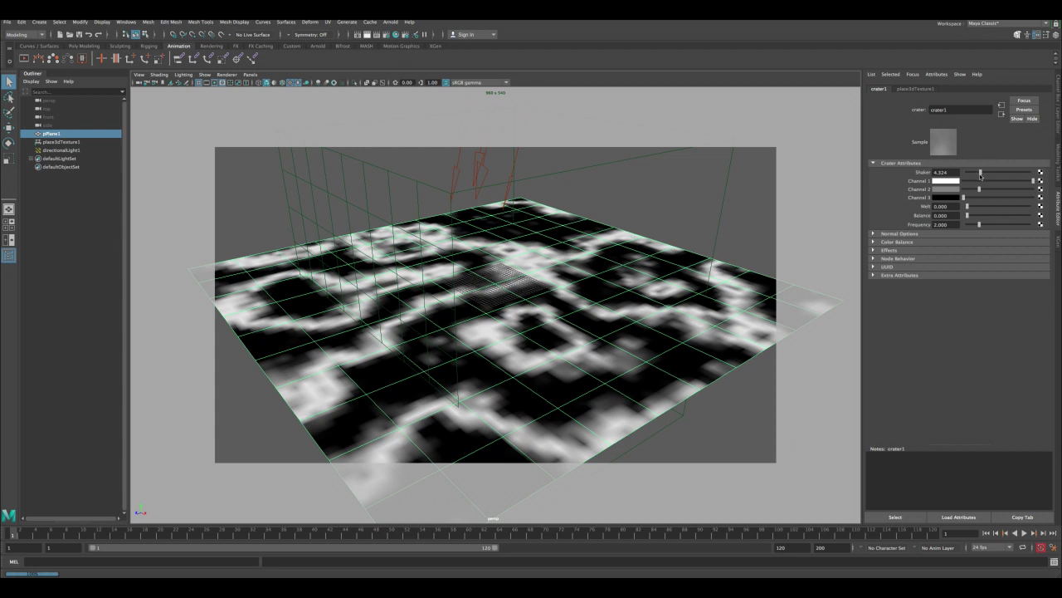
left_click_drag(980, 175, 971, 174)
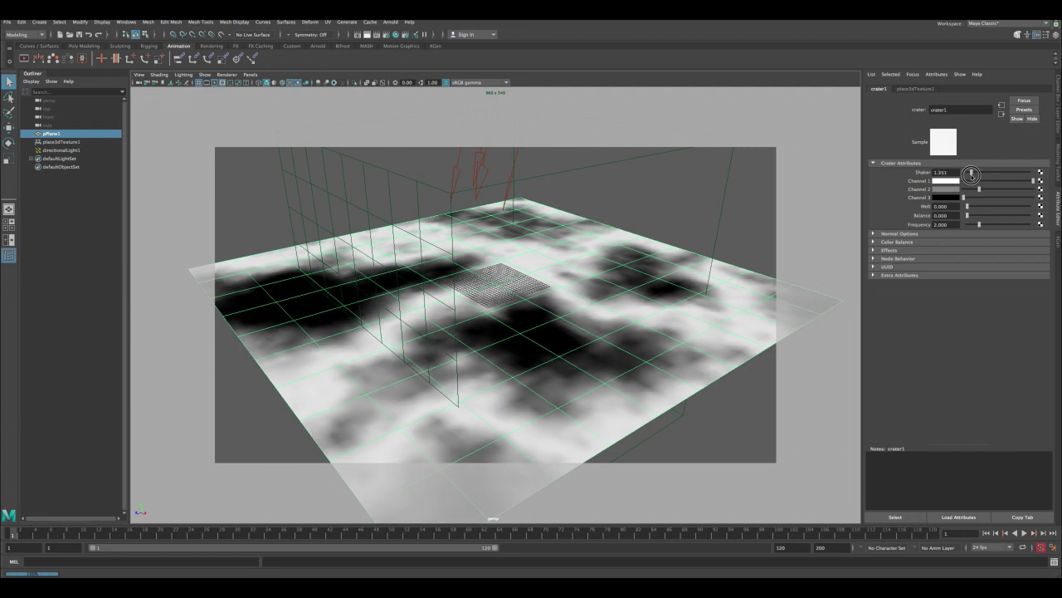
left_click(950, 172)
type("1")
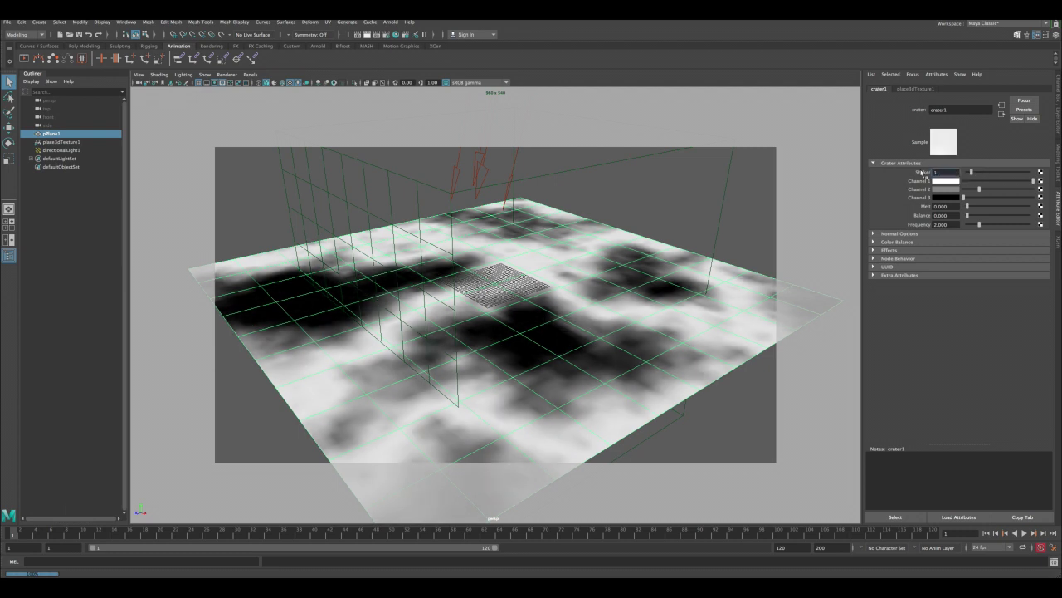
type(".22")
key("Return")
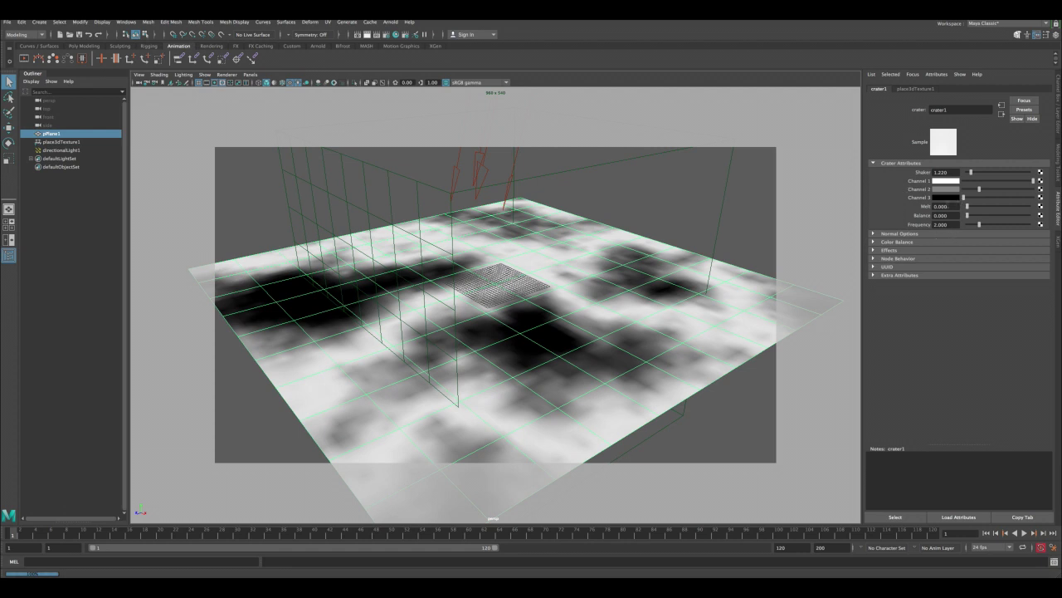
Brighten crater1's Channel 2 slightly, render the view to check the terrain, and close the render window
left_click_drag(980, 191, 983, 190)
left_click(371, 34)
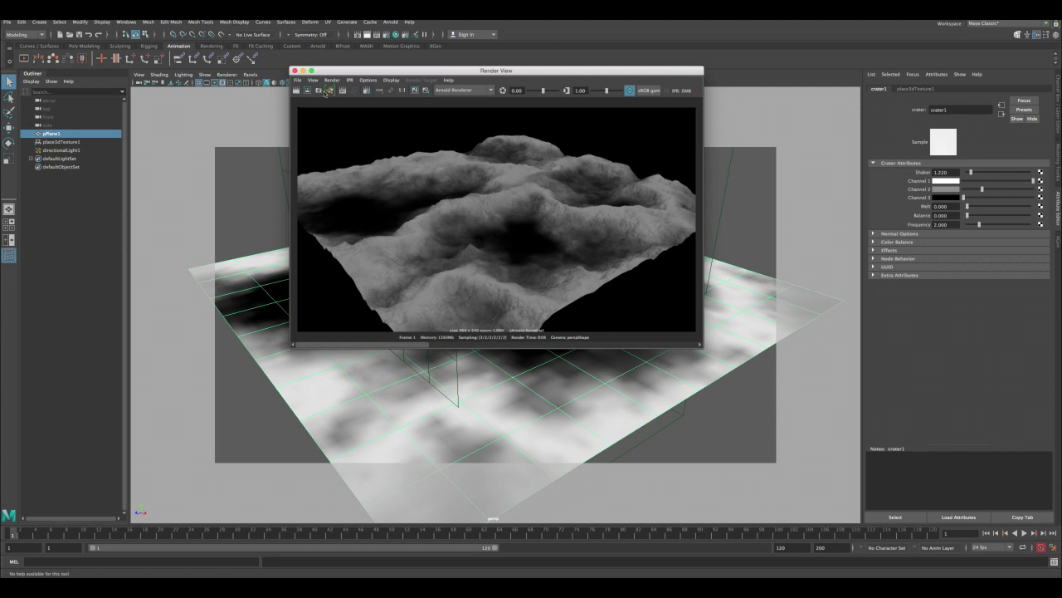
left_click(295, 71)
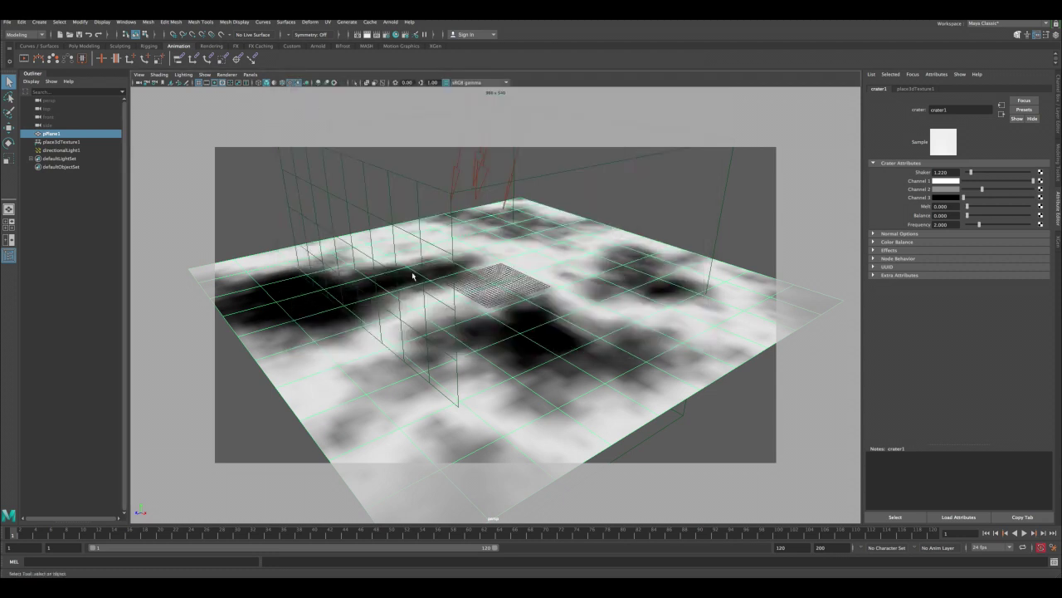
Open the Hypershade and graph the input and output connections of aiStandardSurface1
left_click(120, 23)
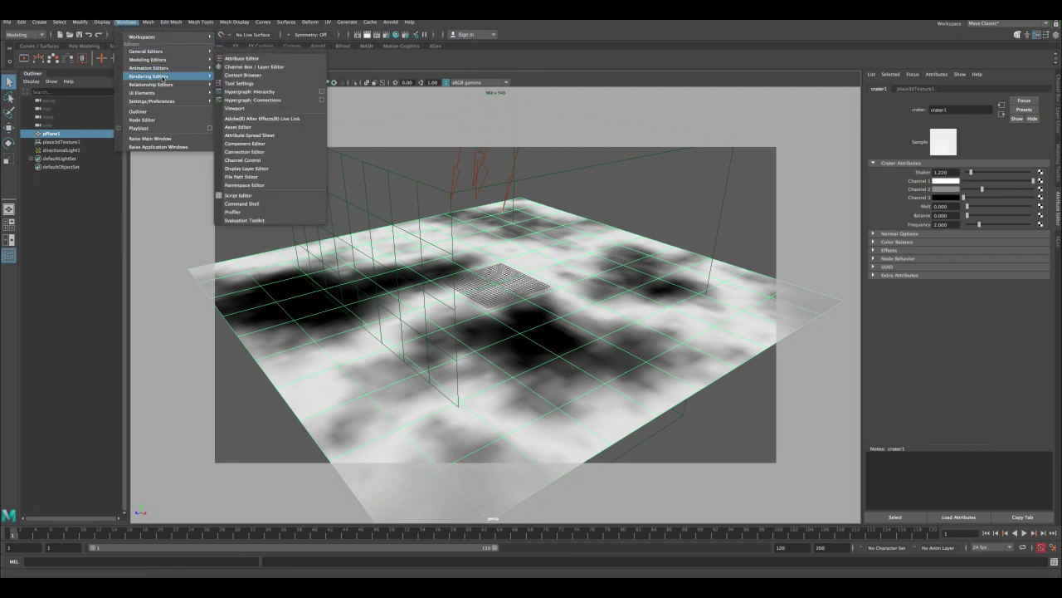
mouse_move(165, 78)
left_click(239, 100)
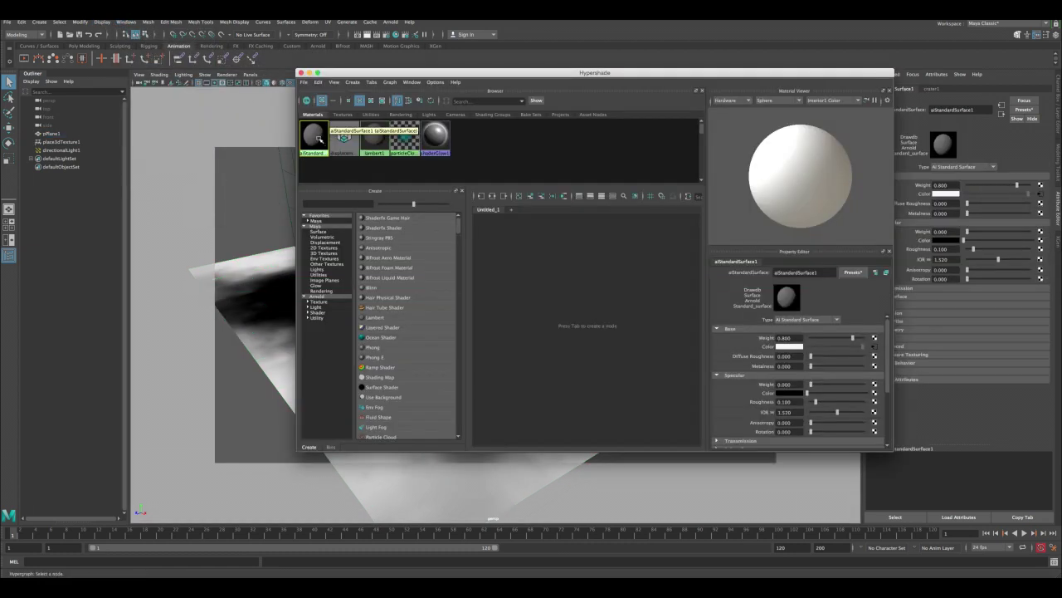
left_click(491, 197)
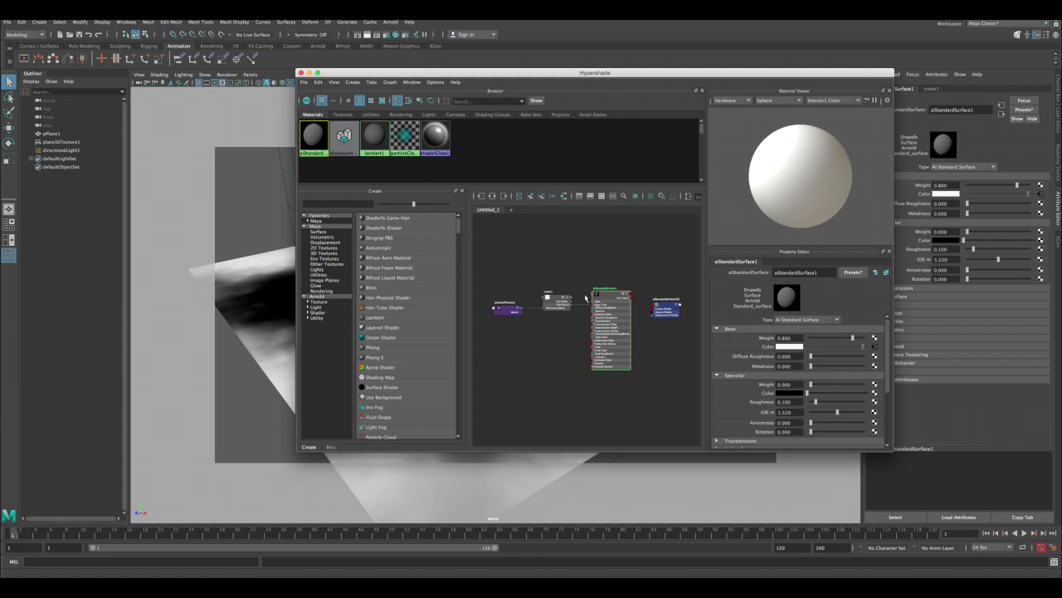
scroll(586, 297, "up", 5)
scroll(581, 309, "down", 3)
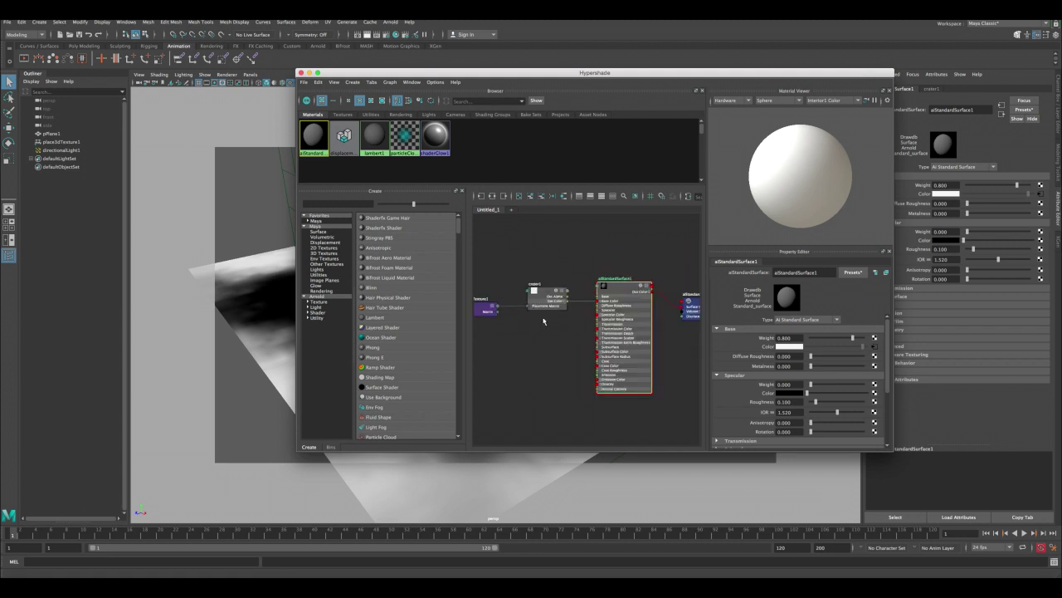
Disconnect crater1's Out Color from the Base Color of aiStandardSurface1
left_click_drag(565, 73, 646, 67)
left_click(630, 291)
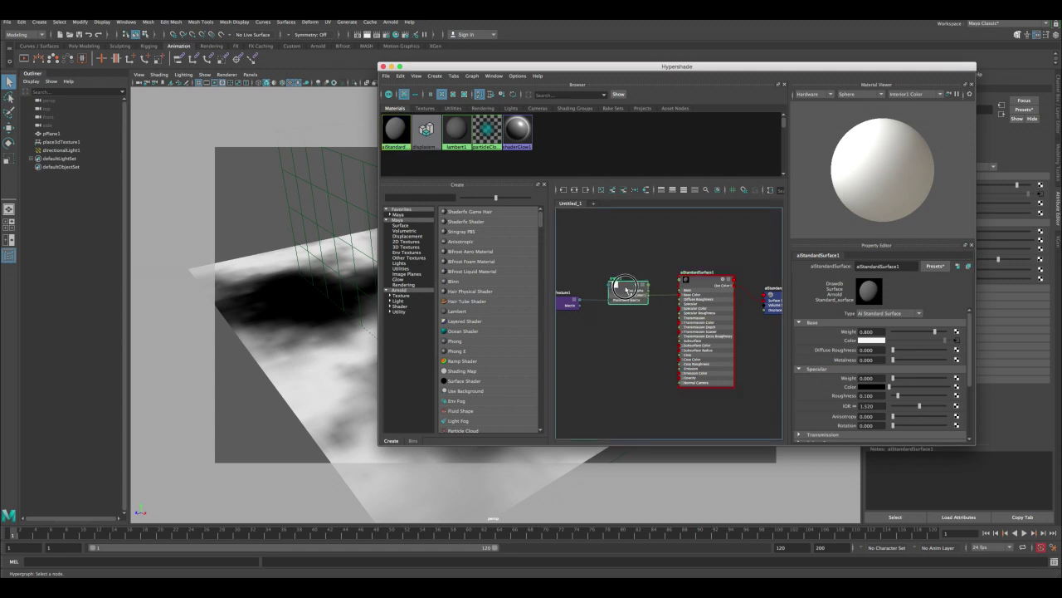
left_click(661, 303)
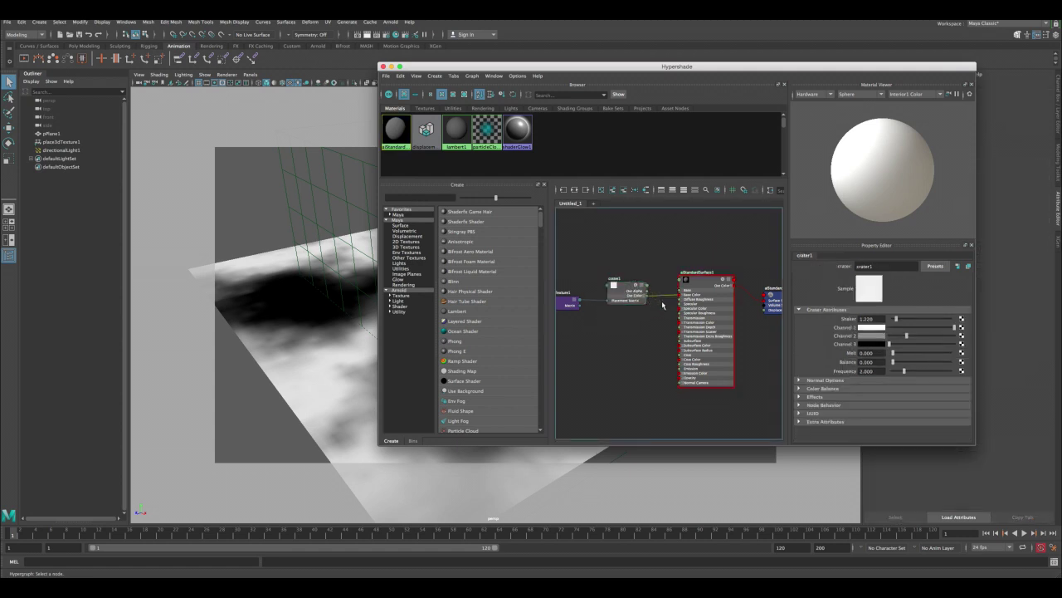
key("Delete")
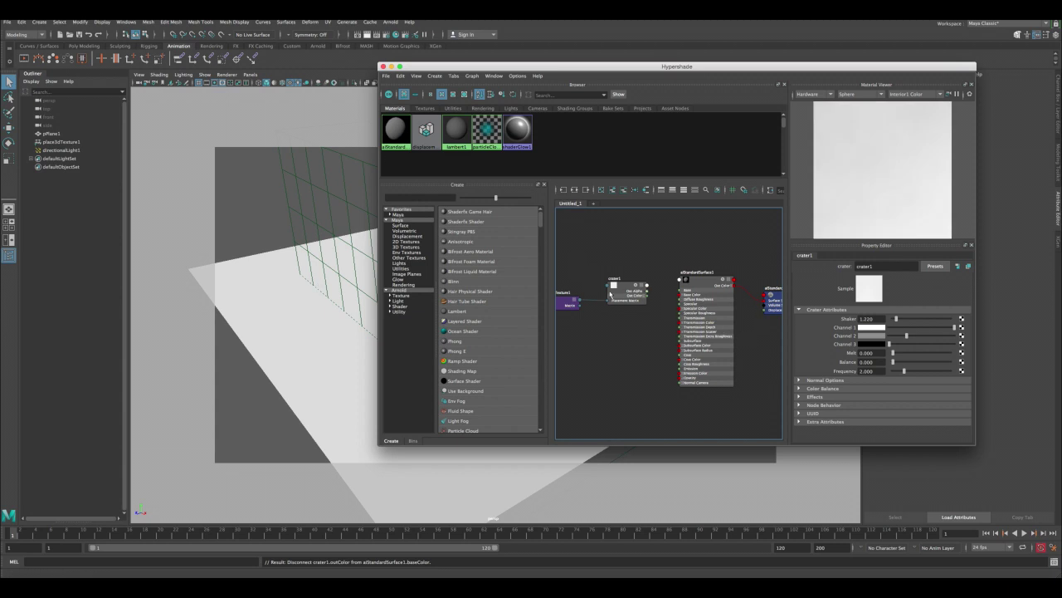
Inspect the plane's shading group, and graph the aiStandardSurface1 material afresh in the Hypershade work area
left_click(311, 337)
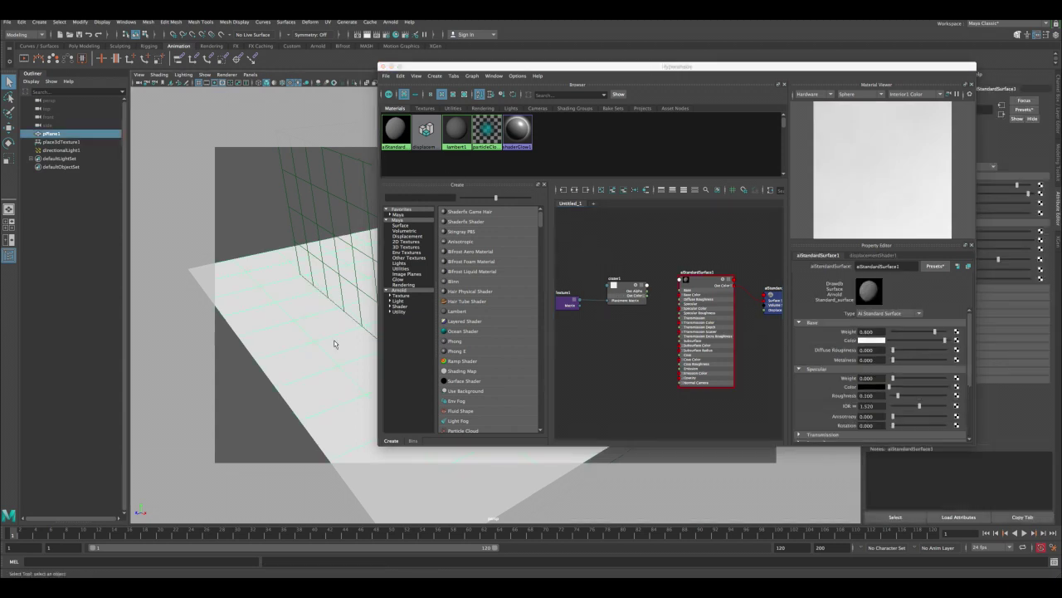
left_click(574, 190)
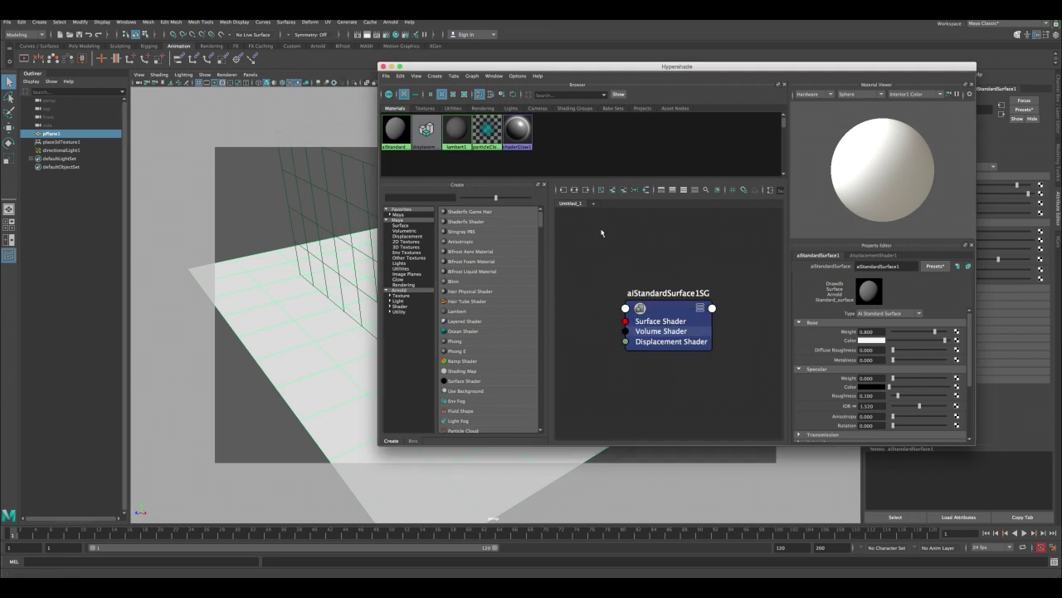
scroll(634, 282, "down", 8)
scroll(632, 283, "up", 10)
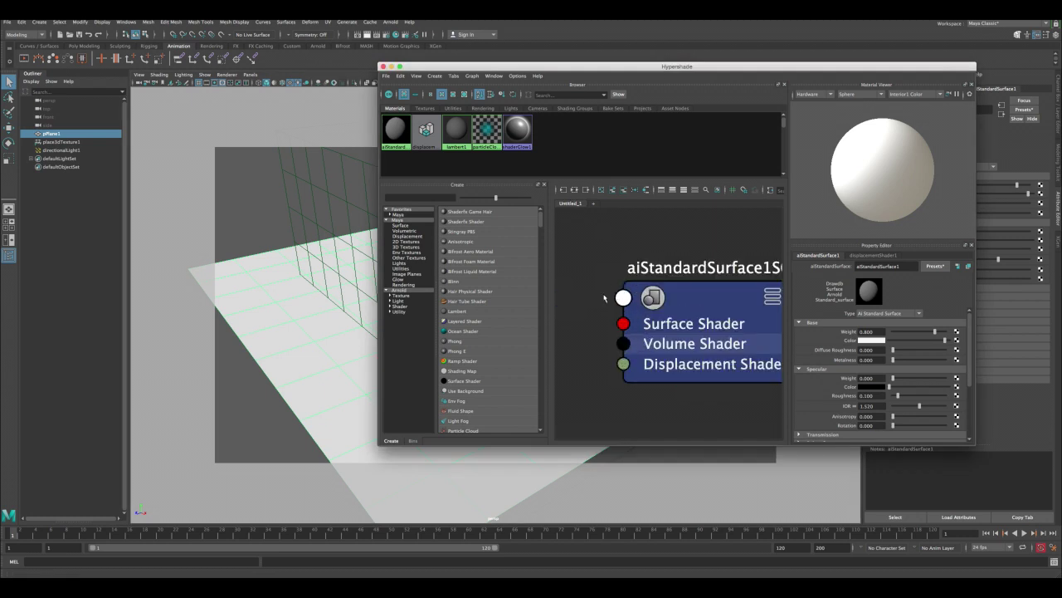
left_click(689, 303)
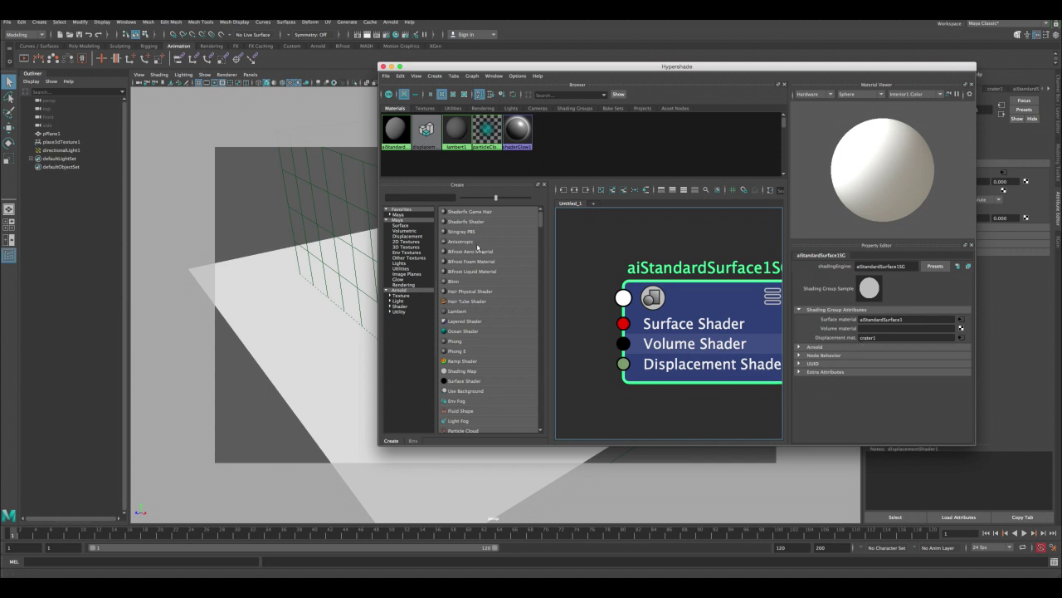
left_click(396, 131)
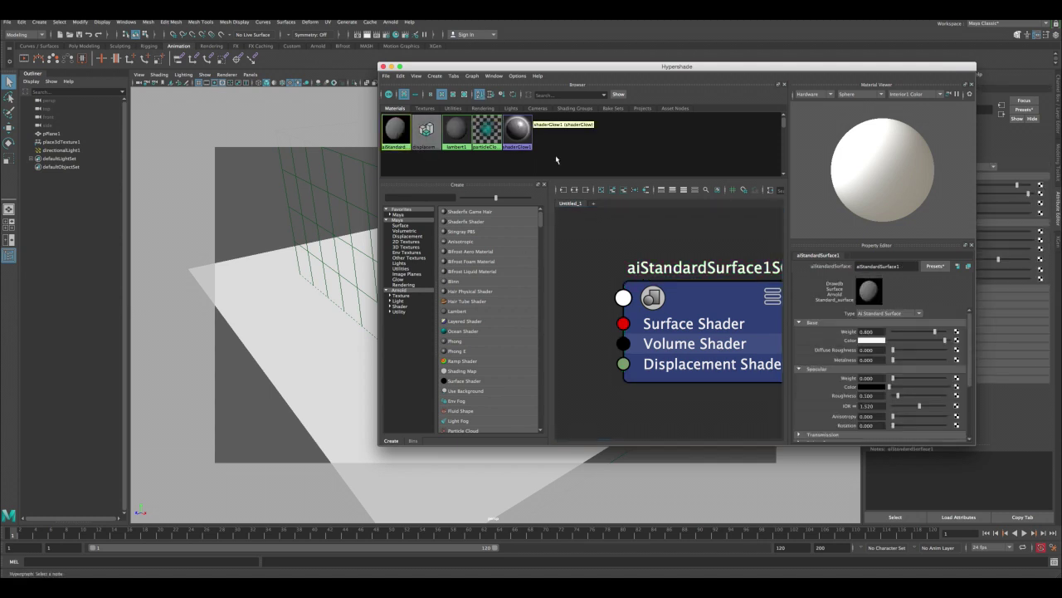
left_click(575, 189)
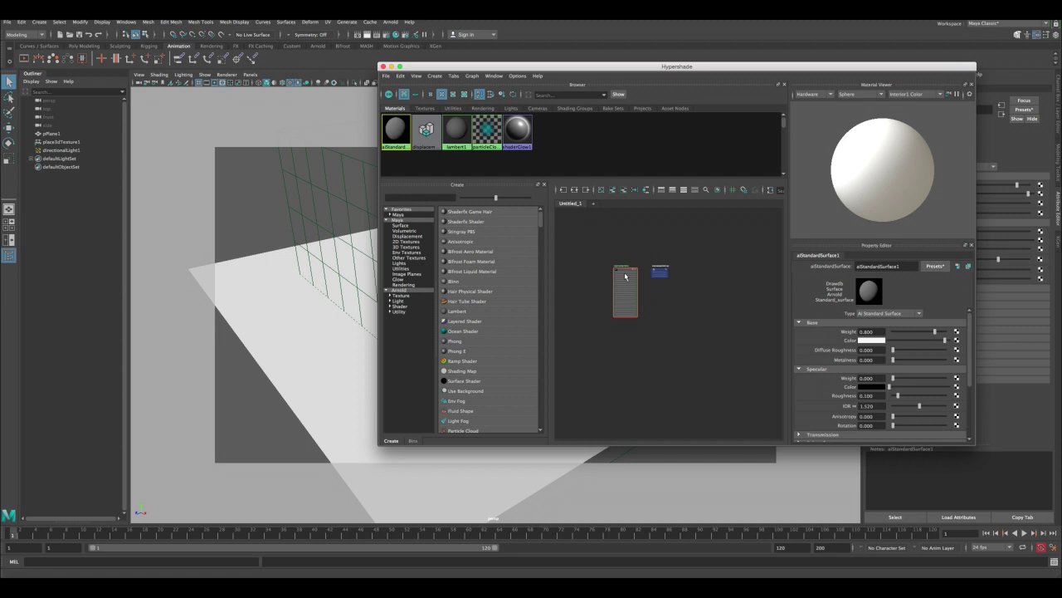
left_click_drag(597, 260, 605, 261)
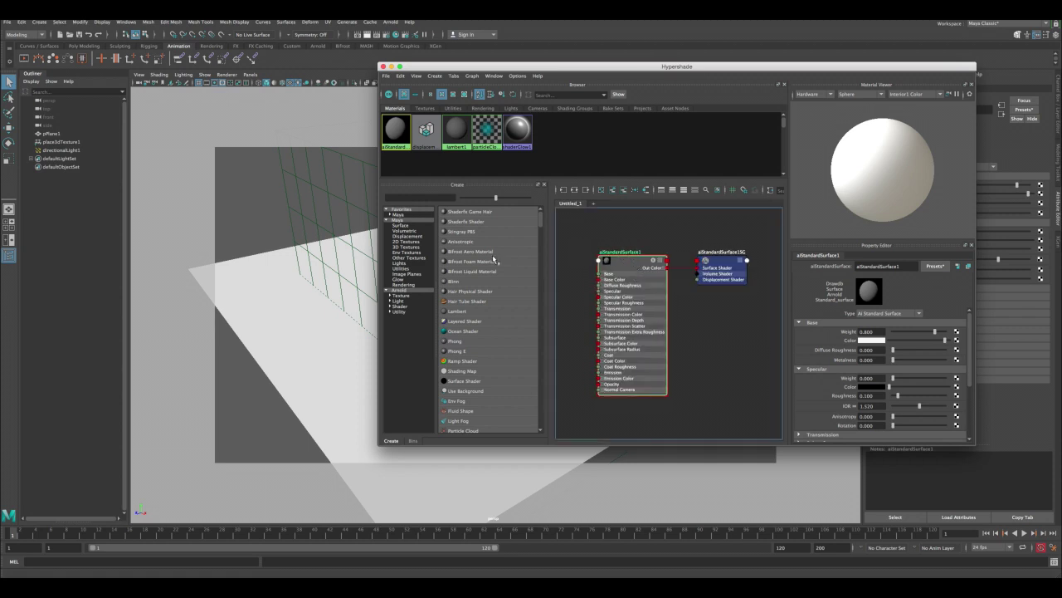
Create a second Crater 3D texture and place its node in front of the aiStandardSurface1 node
left_click(407, 248)
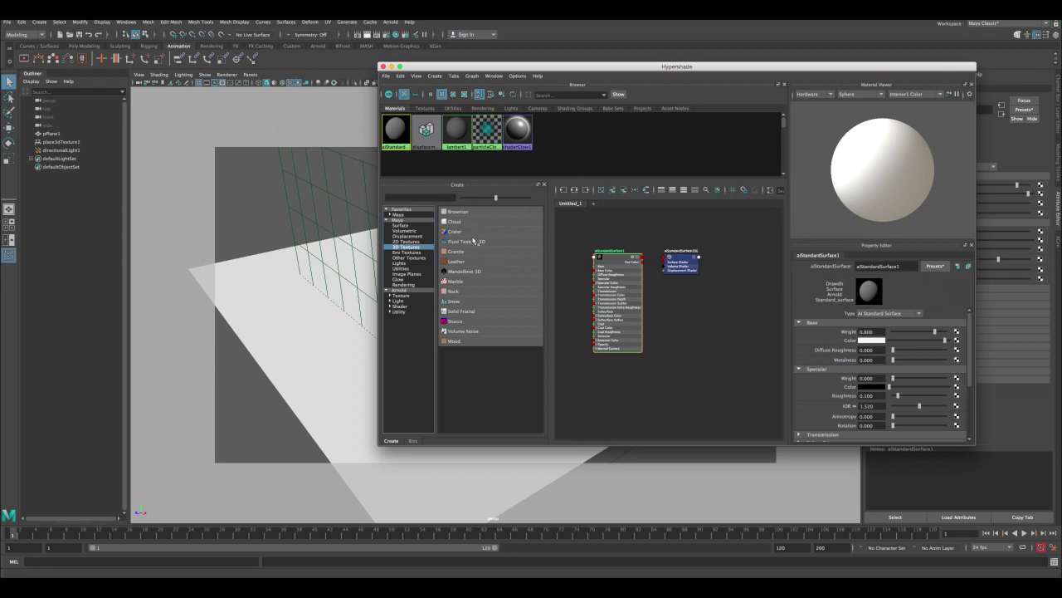
left_click(454, 231)
left_click_drag(678, 339, 576, 288)
middle_click_drag(683, 330, 740, 345, "alt")
left_click_drag(628, 294, 615, 282)
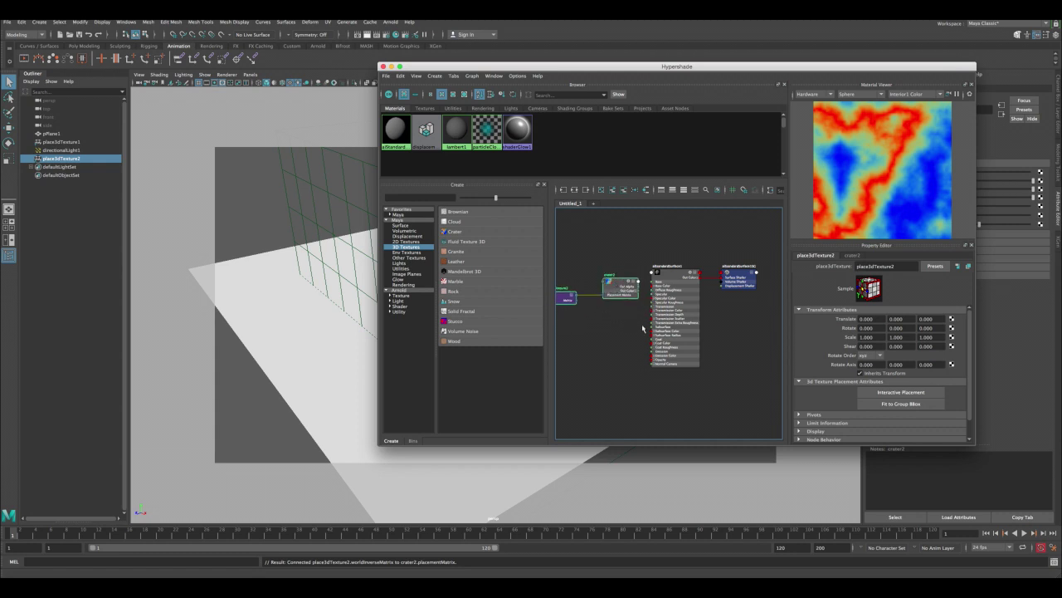
Set the new crater2 texture's Channel 1 color to white and its Shaker to 1.22
left_click(616, 290)
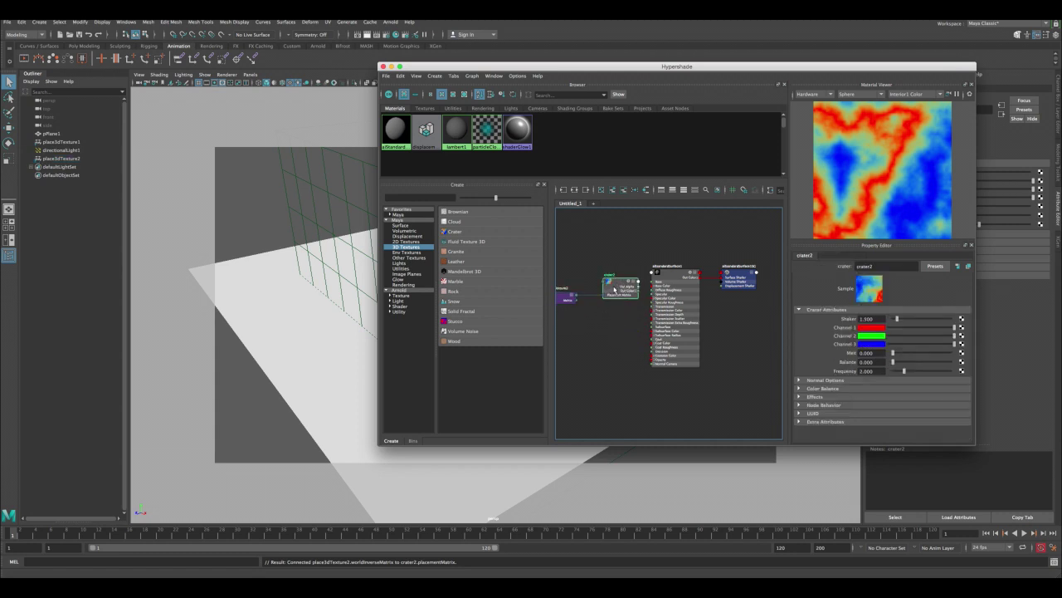
left_click(878, 330)
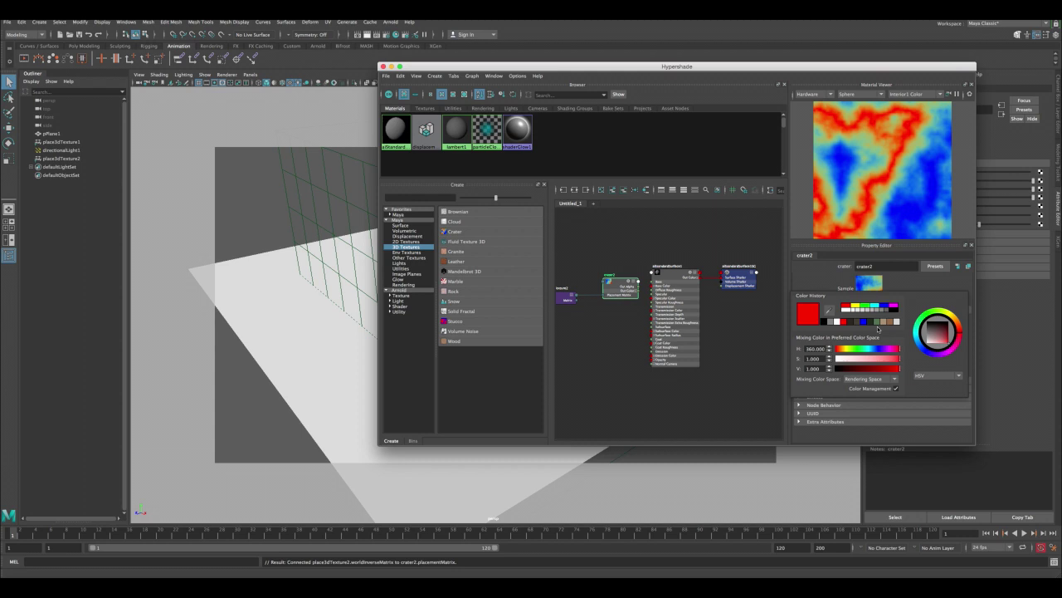
left_click(845, 323)
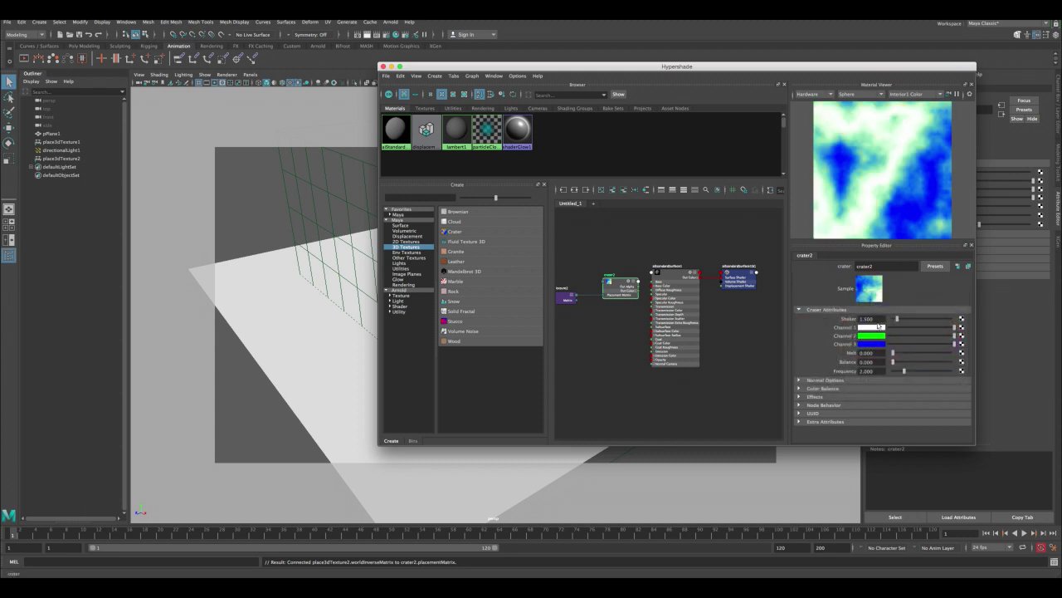
left_click_drag(896, 321, 844, 315)
type("1")
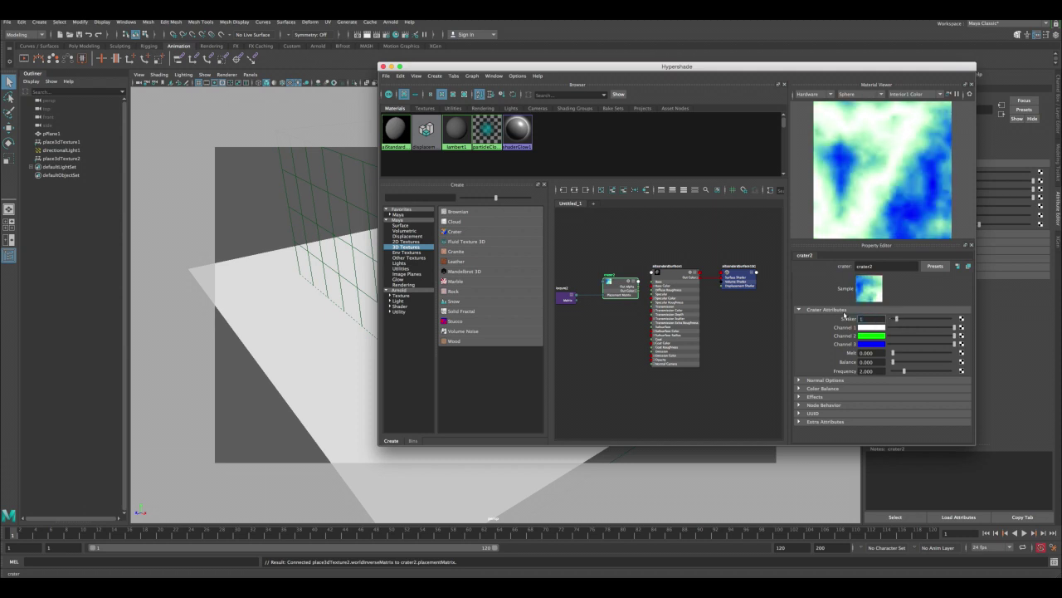
type(".22")
key("Return")
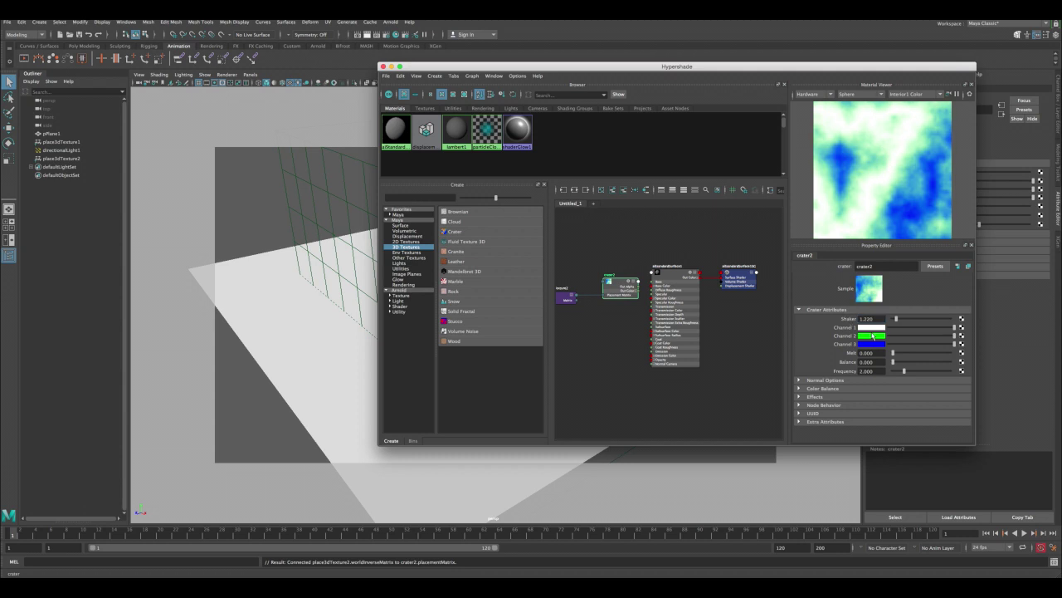
Set crater2's Channel 2 color to a very dark green and its Channel 3 color to a dark brown
left_click(873, 335)
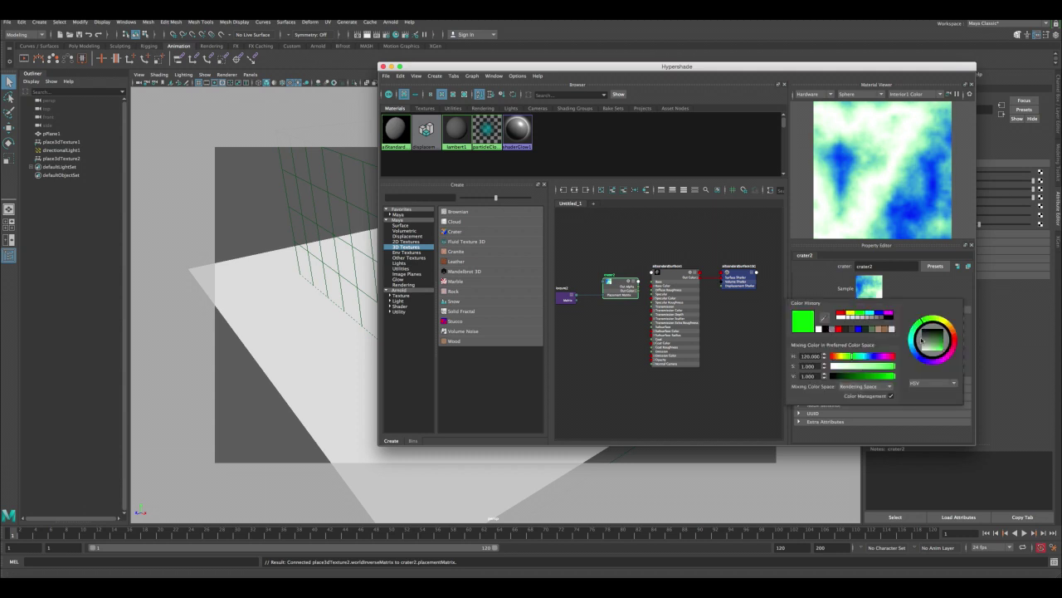
left_click_drag(944, 347, 936, 338)
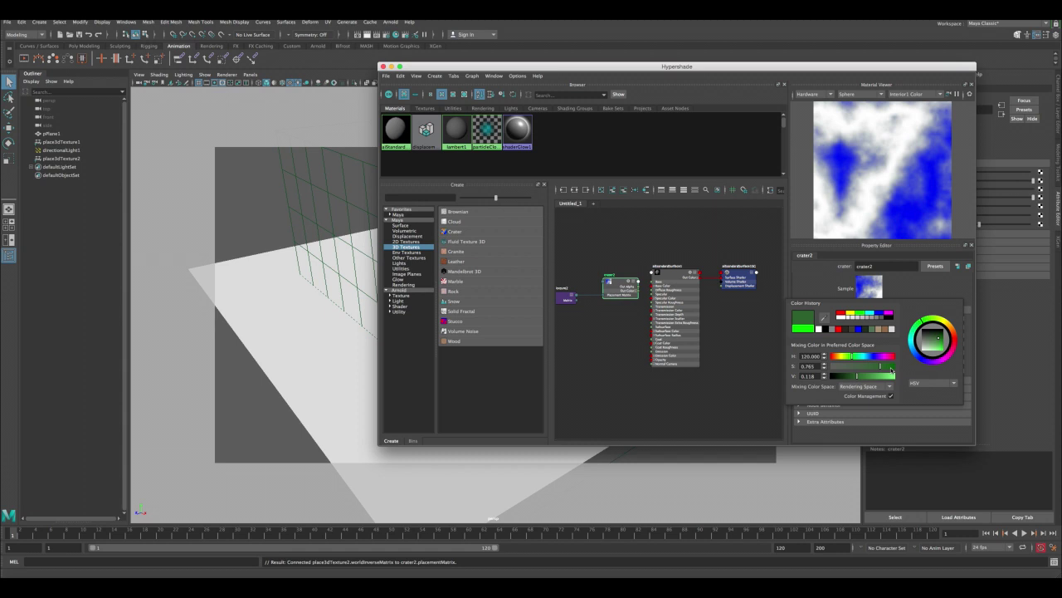
left_click_drag(890, 370, 848, 377)
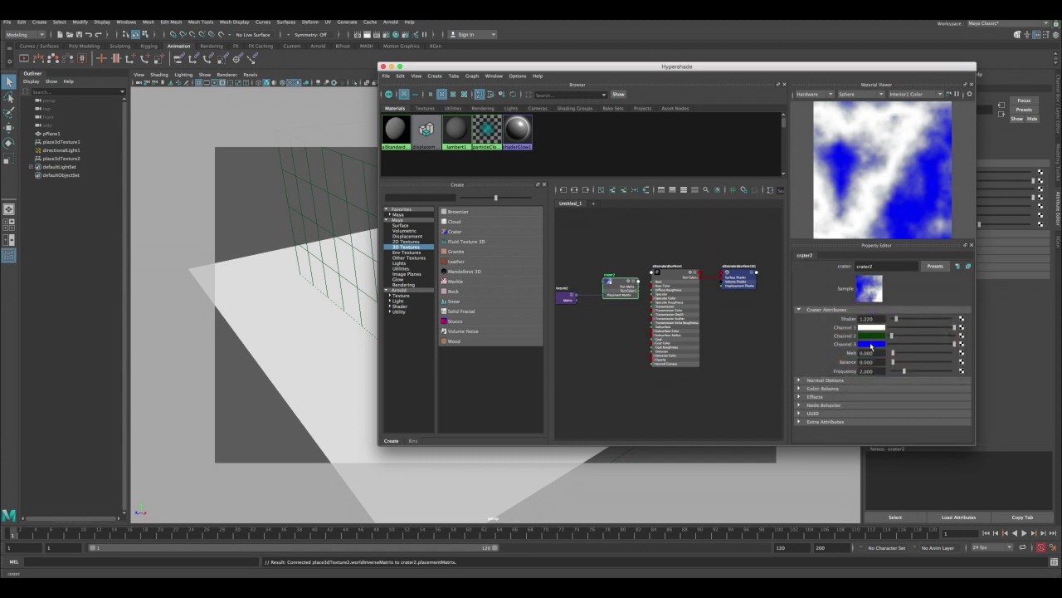
left_click(870, 344)
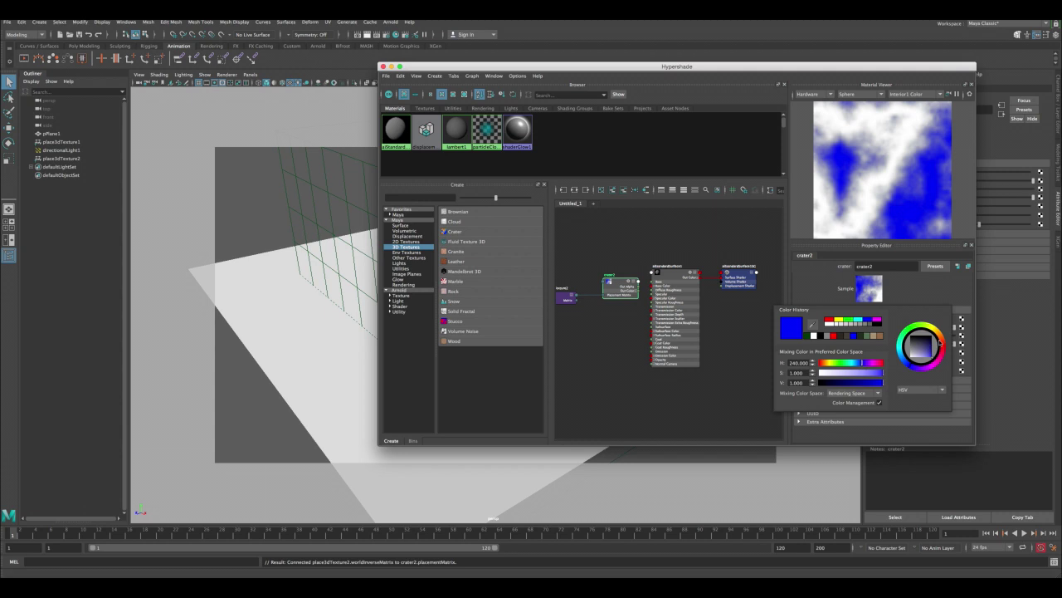
left_click_drag(943, 339, 902, 341)
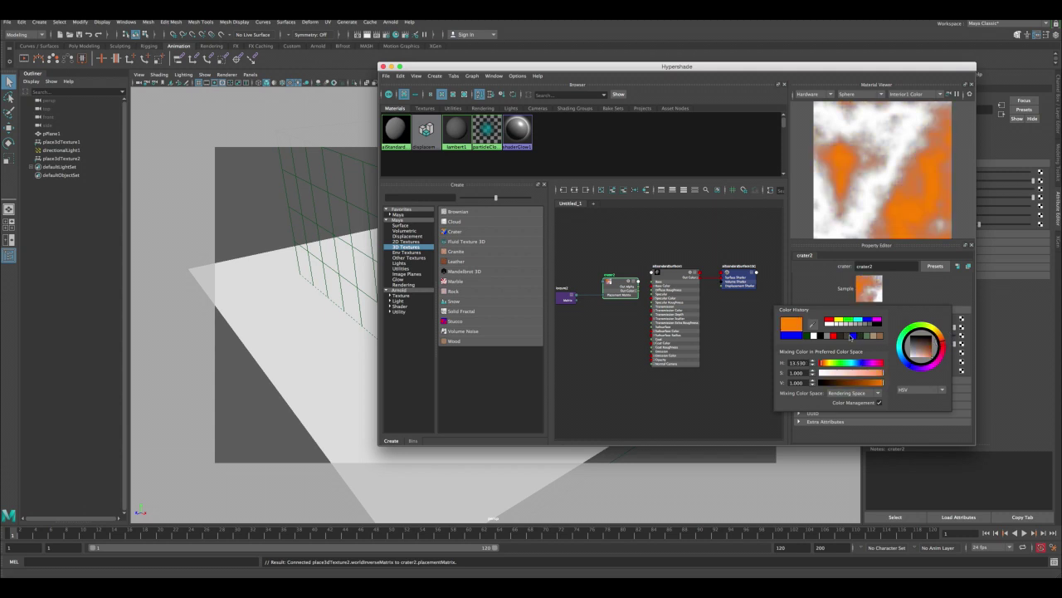
left_click(850, 336)
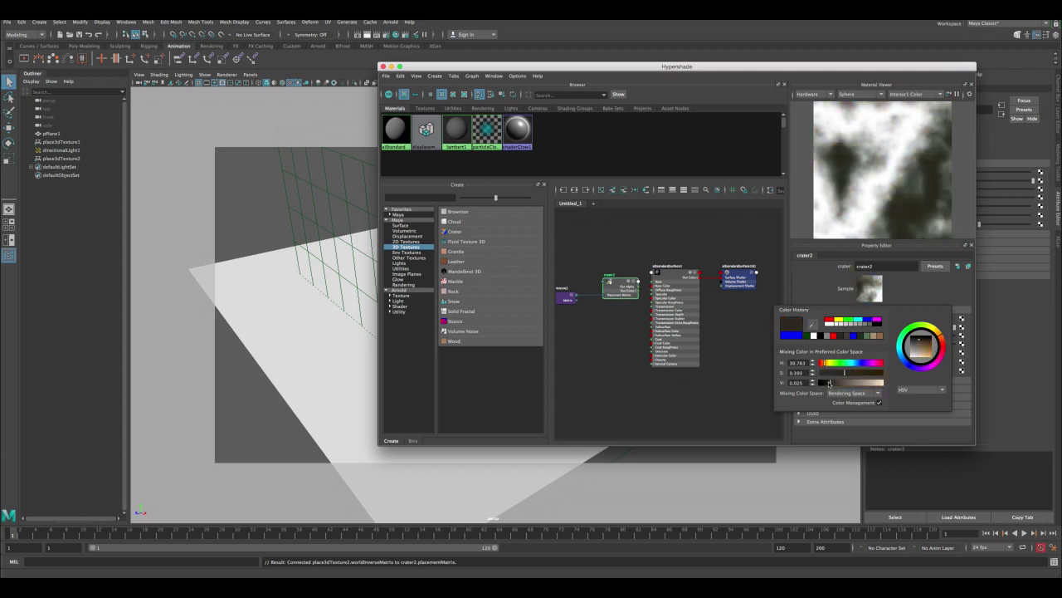
Connect crater2's Out Color to the Base Color of aiStandardSurface1
scroll(632, 249, "up", 5)
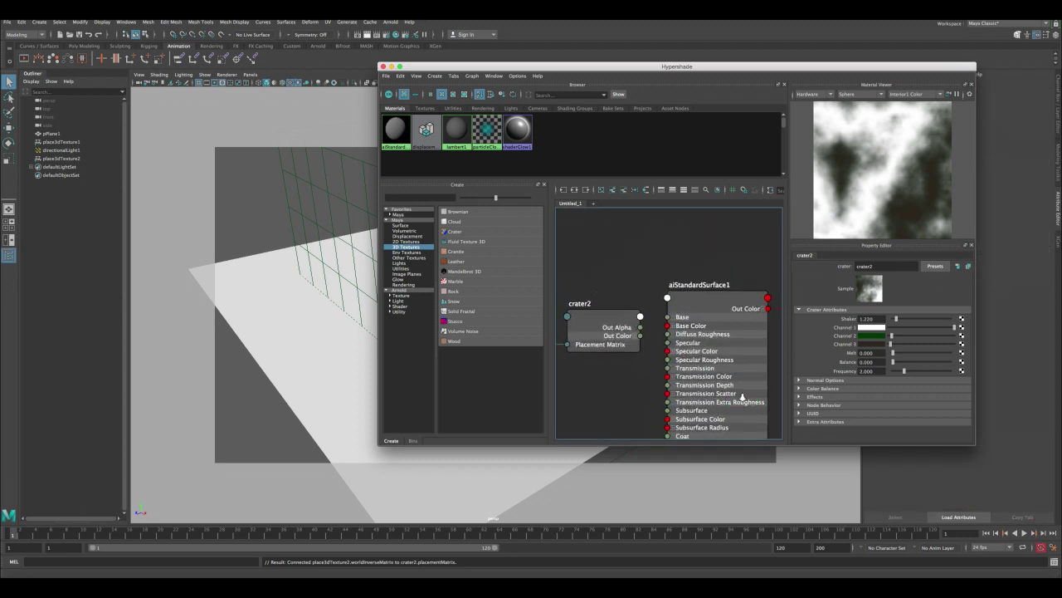
scroll(671, 210, "up", 3)
left_click_drag(623, 280, 662, 270)
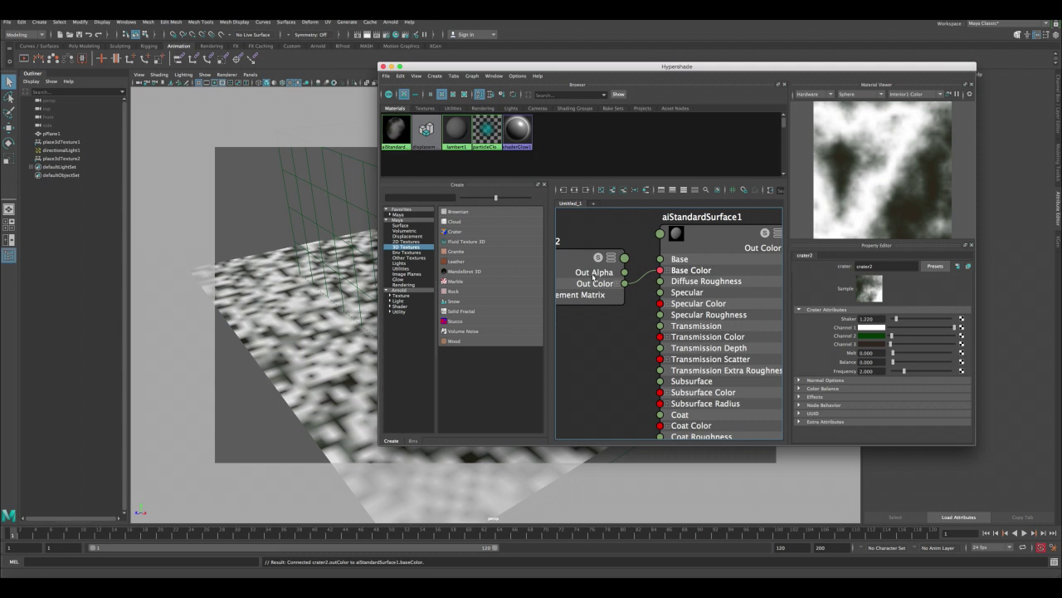
Select crater2's placement node, place3dTexture2, and scale it up uniformly to about 44.69 over the plane
right_click_drag(632, 263, 593, 233, "alt")
middle_click_drag(593, 234, 776, 239, "alt")
left_click(706, 281)
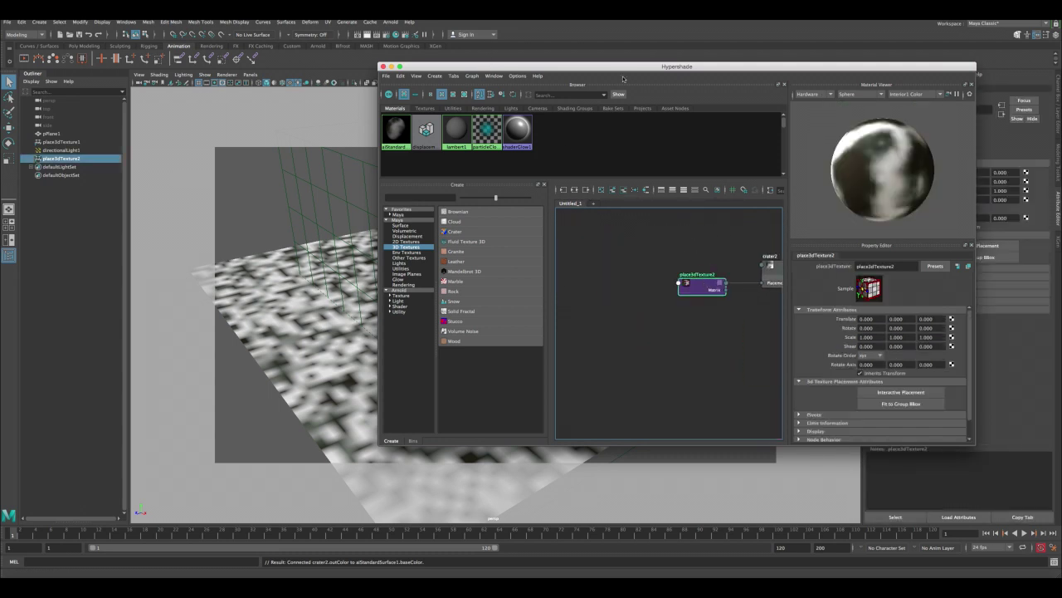
left_click_drag(605, 68, 898, 67)
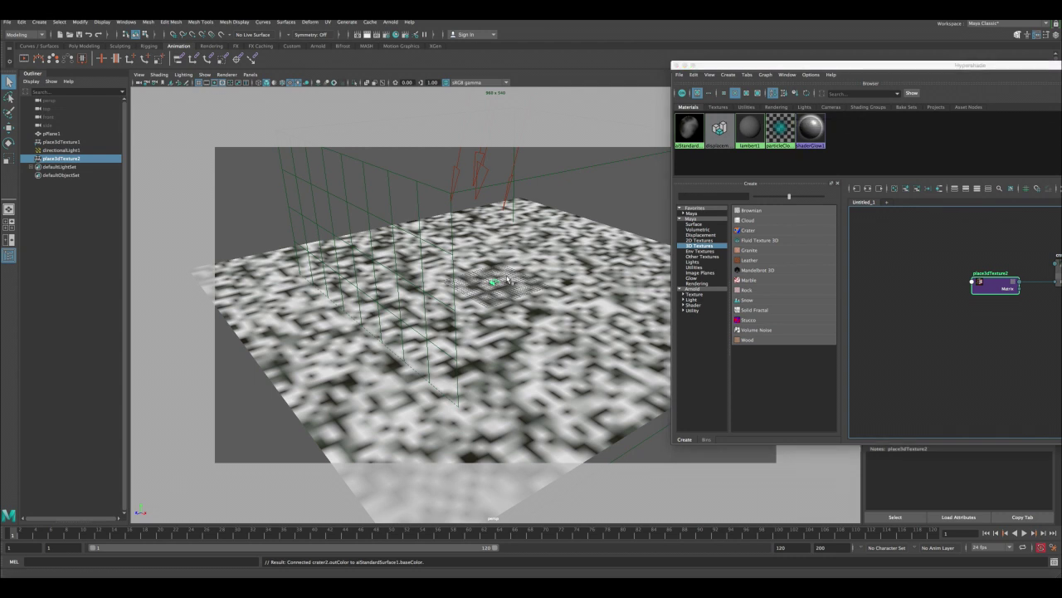
key("r")
left_click_drag(494, 281, 525, 290)
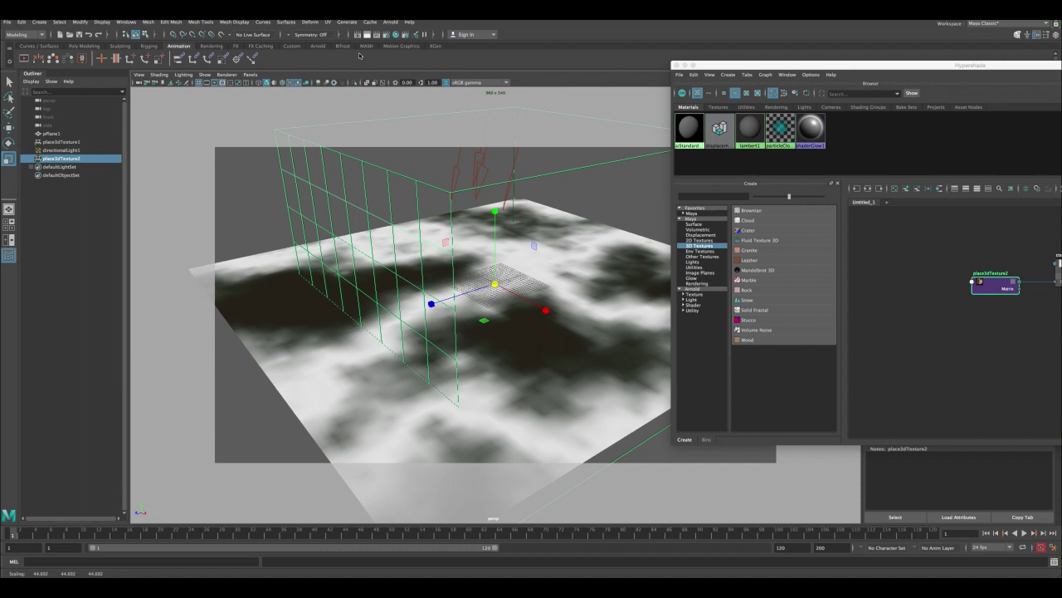
Render the terrain with Arnold, compare the kept render images, and close the render window
left_click(362, 34)
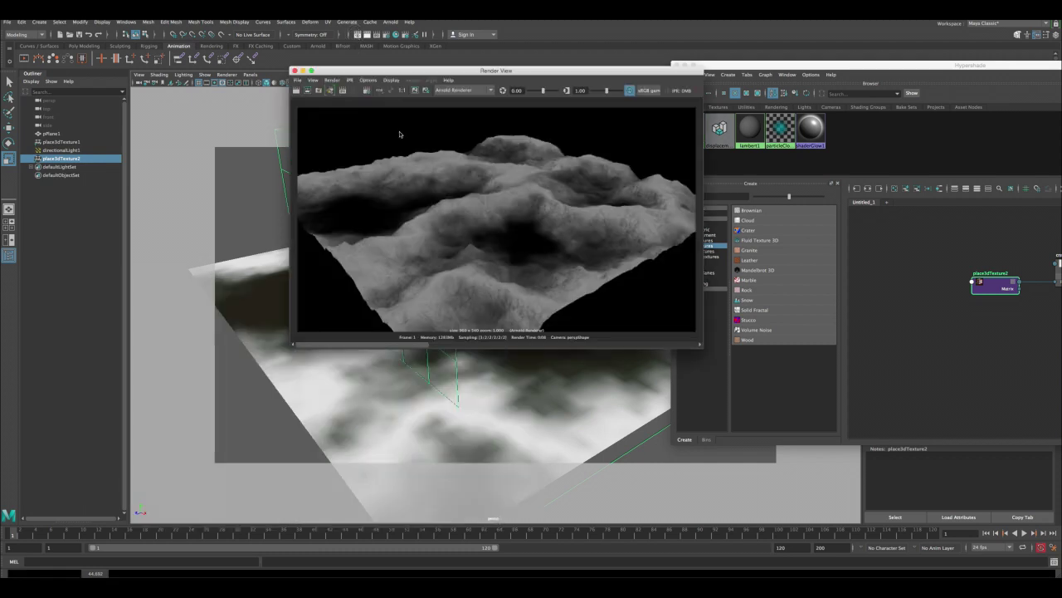
left_click(414, 91)
left_click_drag(373, 347, 702, 348)
left_click(426, 90)
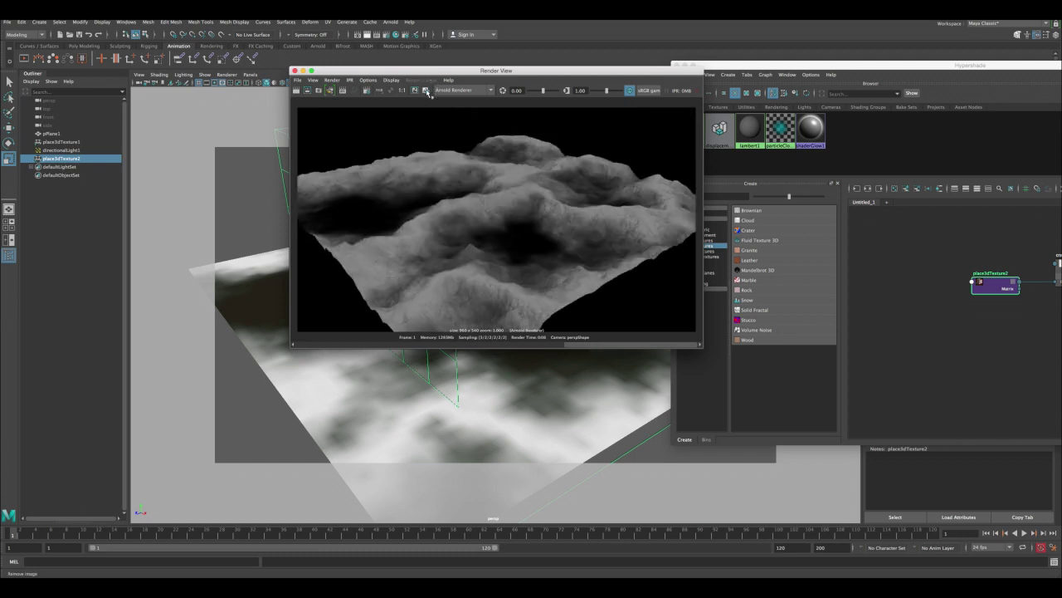
left_click(415, 91)
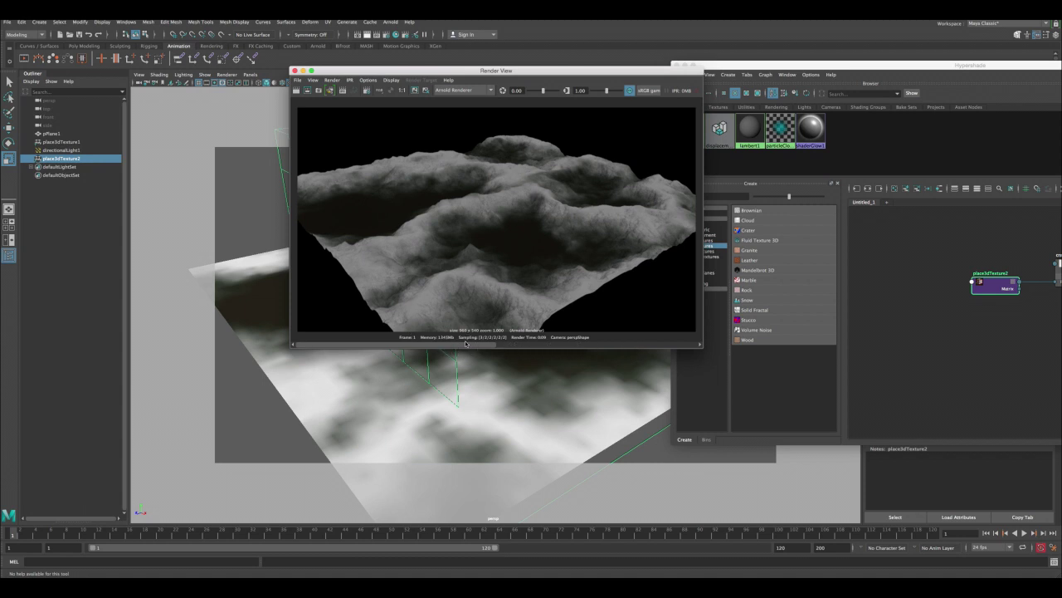
mouse_move(471, 344)
left_mouse_down()
mouse_move(690, 353)
mouse_move(453, 348)
left_mouse_up()
left_click(295, 71)
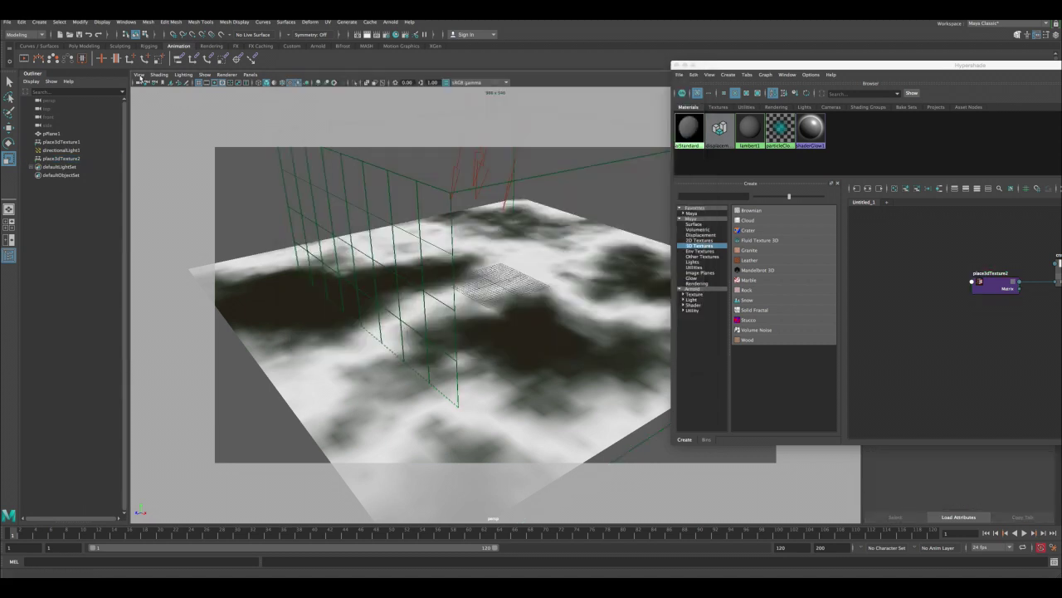
Create a new camera and look through it in the viewport
left_click(525, 118)
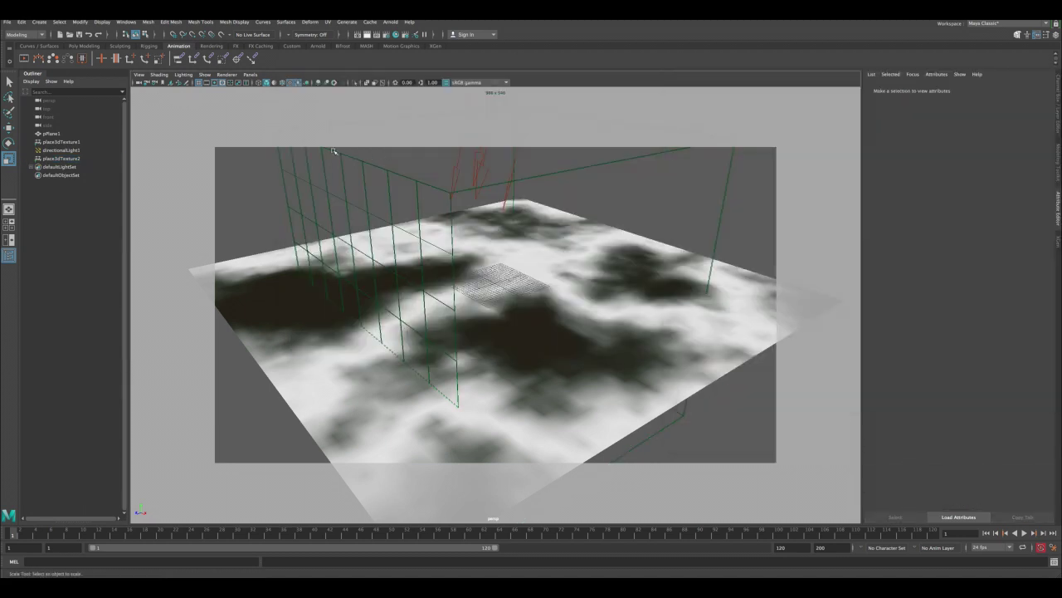
left_click(39, 21)
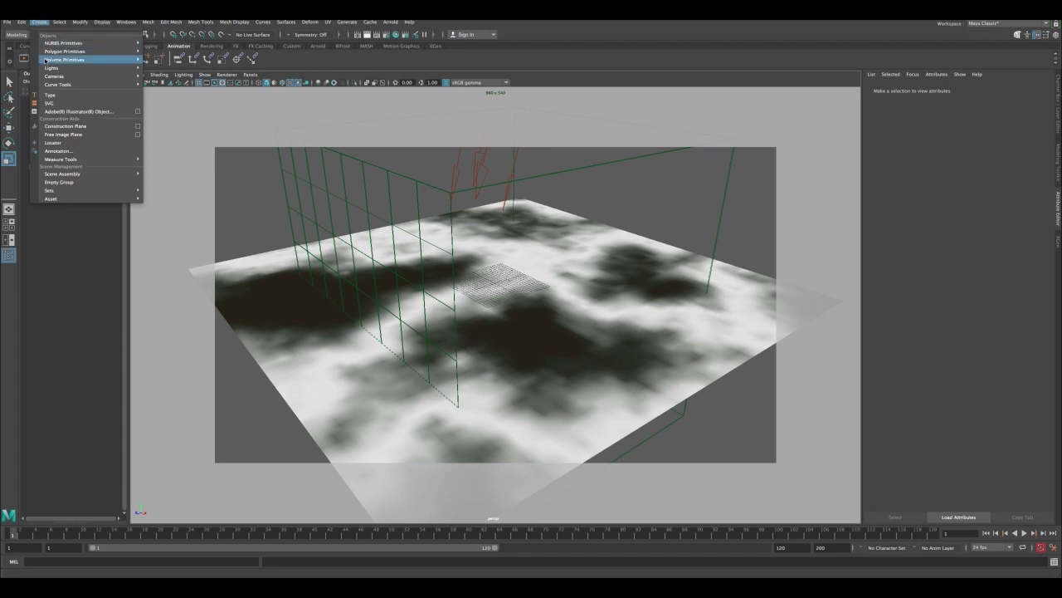
left_click(161, 83)
left_click(250, 73)
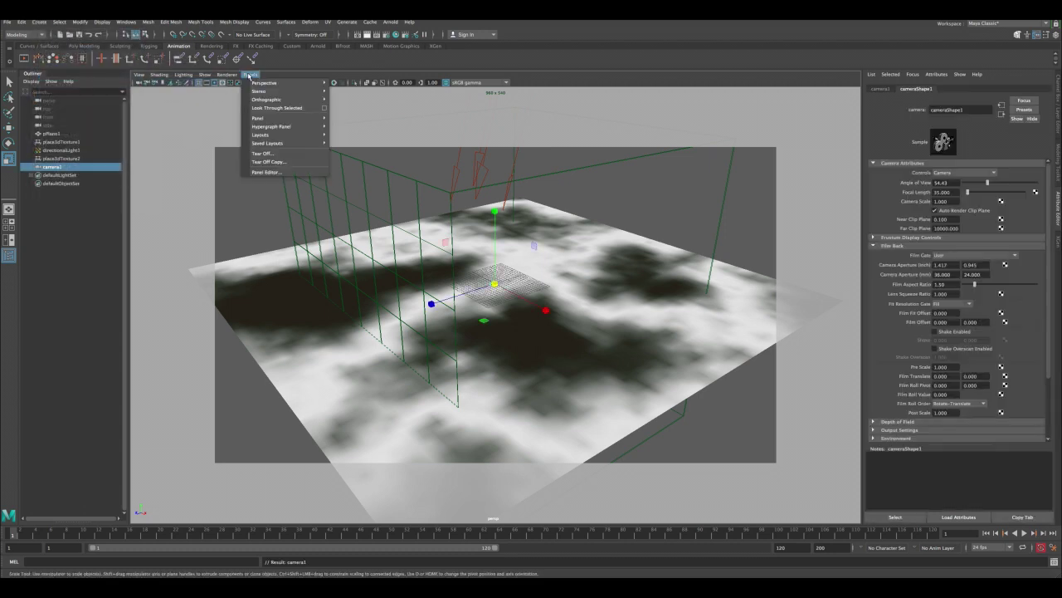
mouse_move(290, 83)
left_click(352, 85)
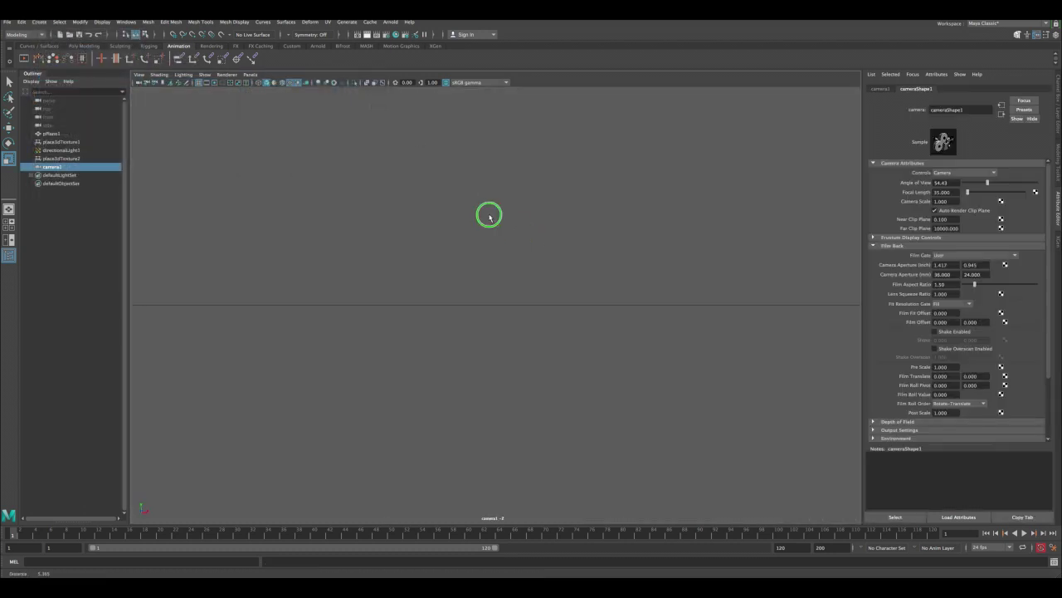
Show the resolution gate and frame the terrain through camera1 from a low angle over the plane
left_click_drag(489, 216, 467, 209, "alt")
right_click_drag(468, 208, 233, 108, "alt")
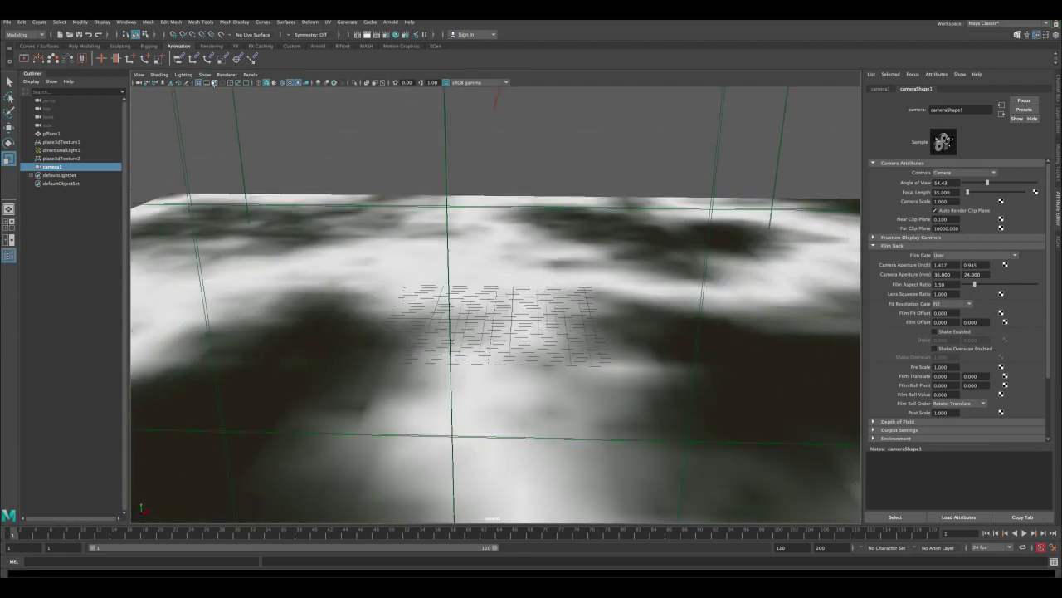
left_click(215, 83)
right_click_drag(448, 236, 403, 214, "alt")
left_click_drag(401, 214, 420, 268, "alt")
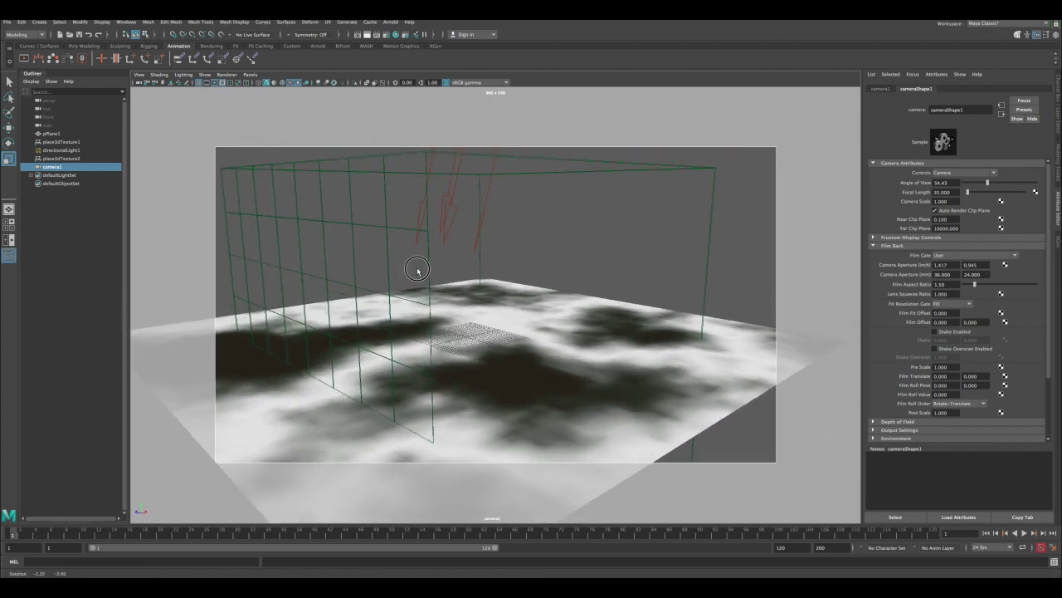
middle_click_drag(420, 268, 413, 267, "alt")
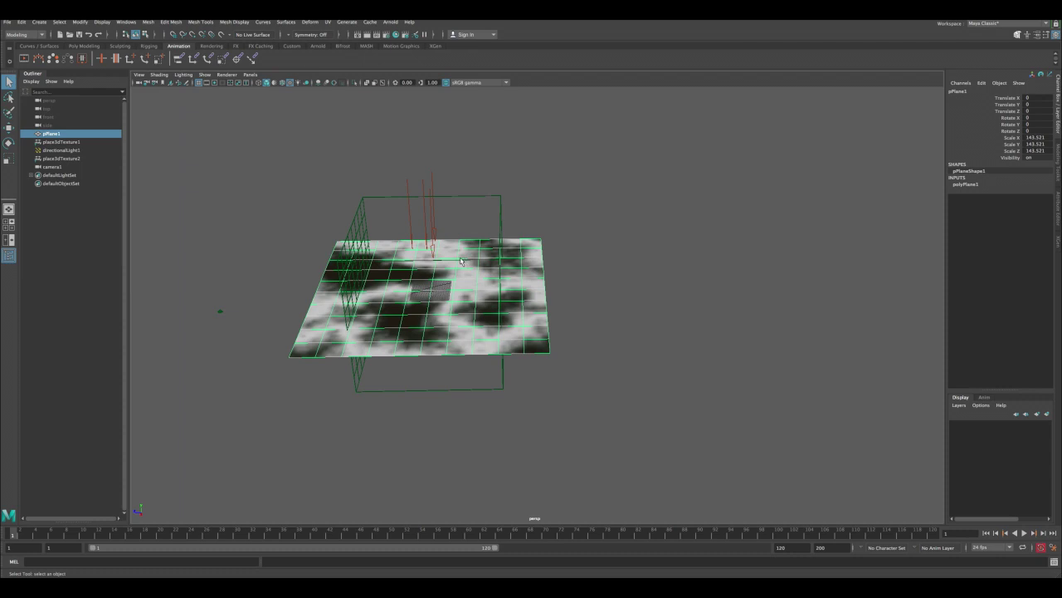
Scale the plane and both 3D texture placement nodes up together uniformly, enlarging the terrain enormously
left_click_drag(460, 261, 470, 257, "alt")
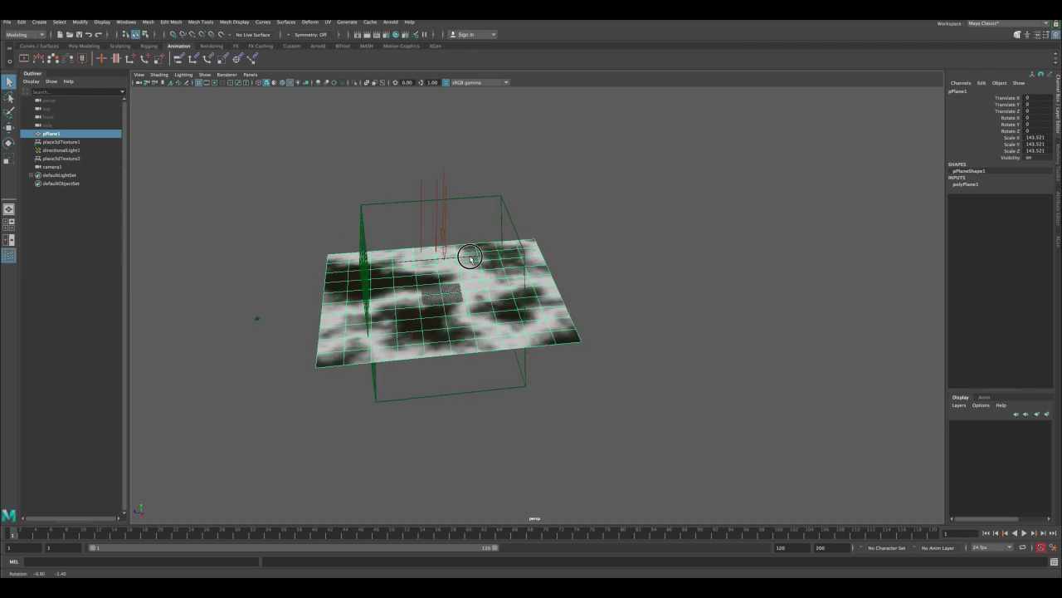
left_click_drag(563, 324, 563, 324)
key("r")
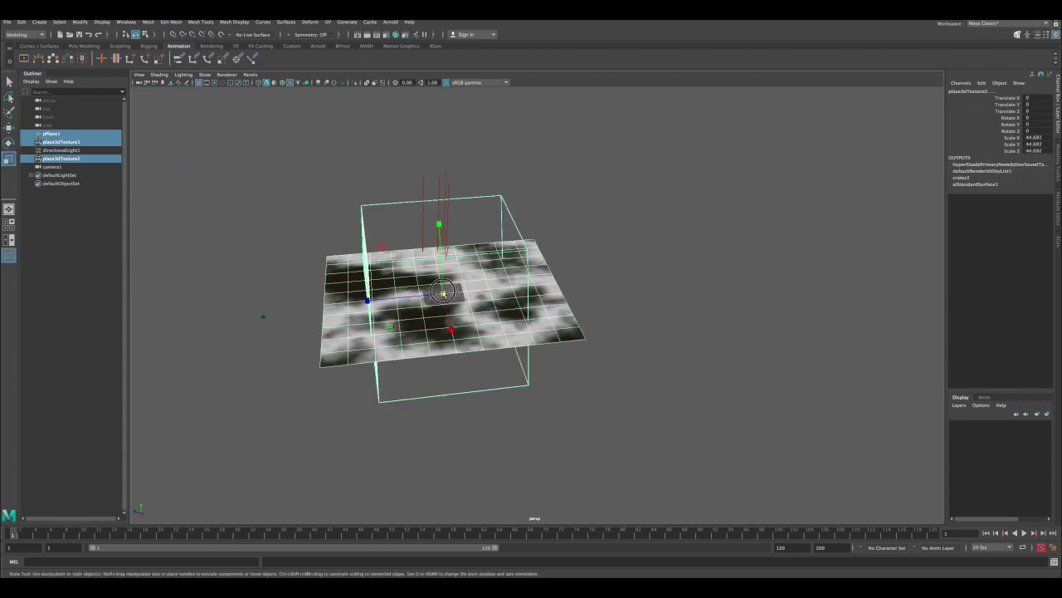
left_click_drag(442, 292, 656, 267)
Set the persp camera's Near Clip Plane to 1 and its Far Clip Plane to 10000000
right_click_drag(275, 152, 440, 266, "alt")
left_click_drag(483, 295, 655, 318, "alt")
right_click_drag(237, 178, 379, 280, "alt")
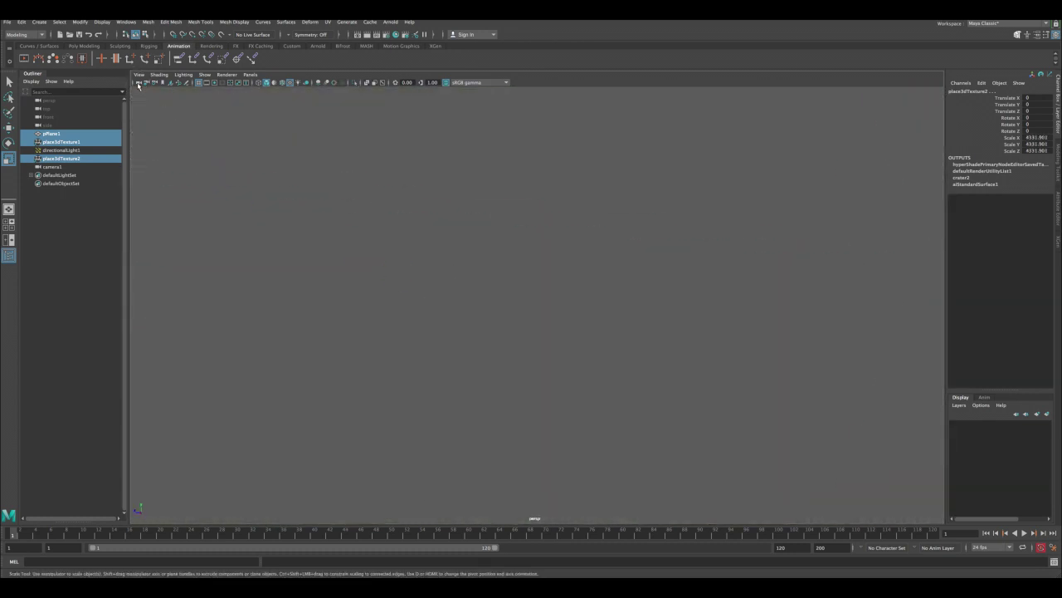
left_click(138, 85)
key("ctrl+a")
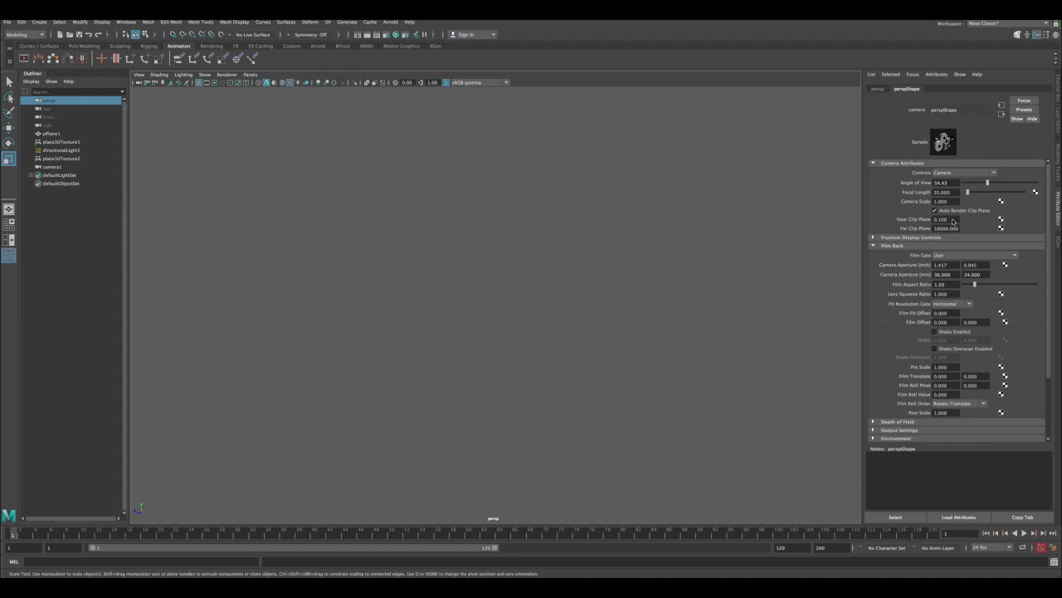
left_click_drag(952, 221, 916, 220)
type("1")
left_click(941, 228)
key("Return")
left_click_drag(526, 252, 559, 252, "alt")
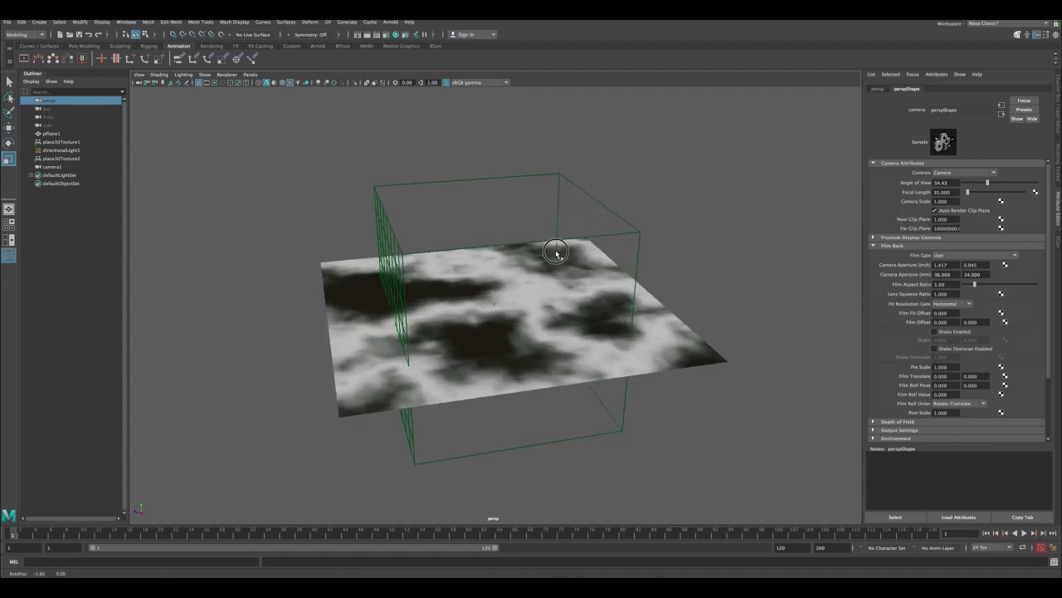
right_click_drag(559, 251, 540, 253, "alt")
Move the plane and both texture placement nodes together along Z to about -18675
left_click_drag(559, 249, 563, 300)
key("w")
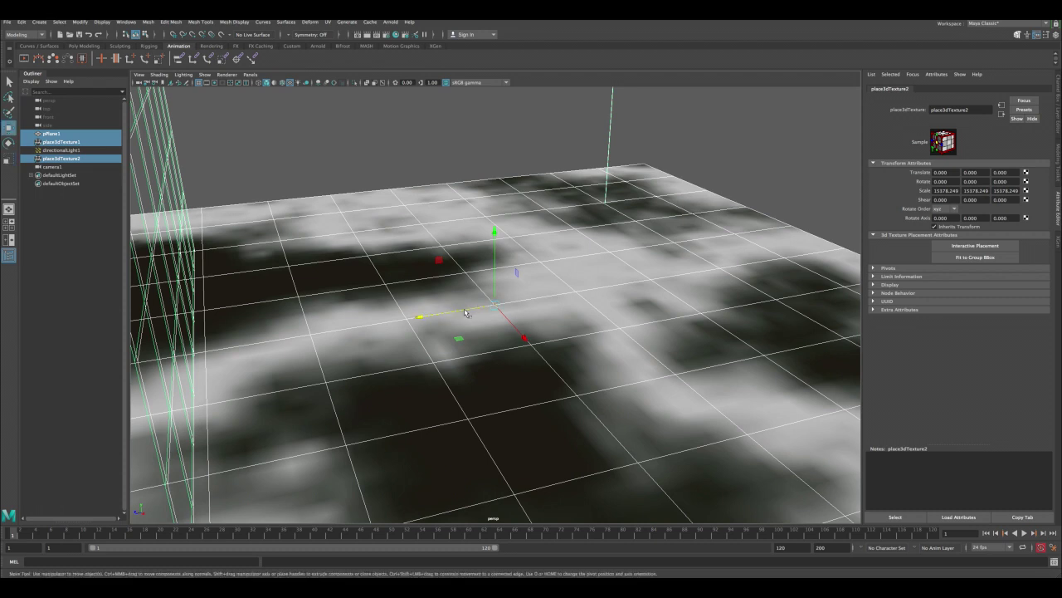
left_click_drag(465, 312, 737, 287)
right_click_drag(491, 241, 443, 217, "alt")
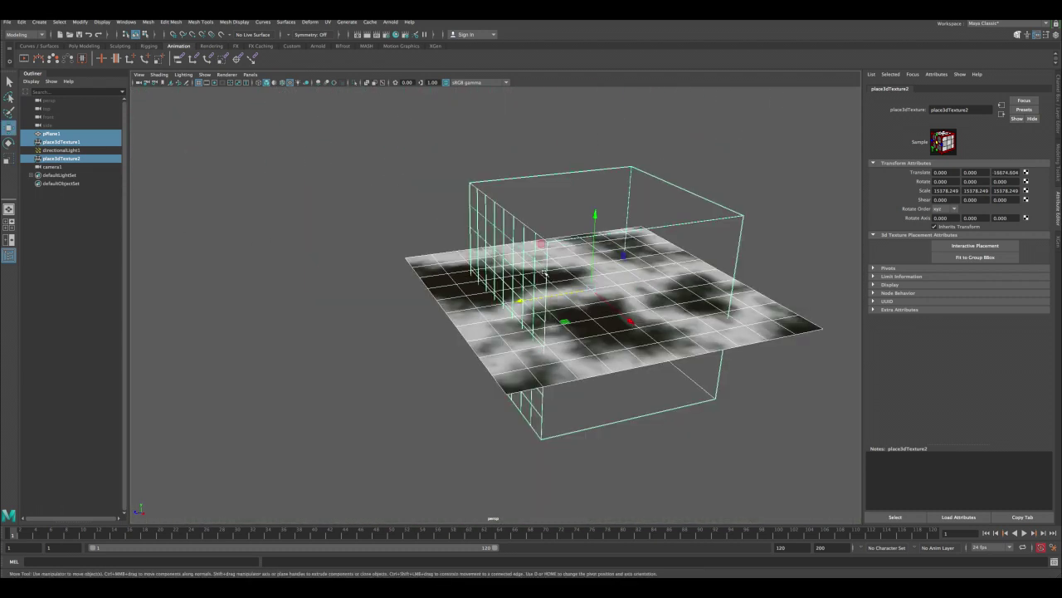
left_click_drag(545, 273, 593, 249, "alt")
Return to the camera1 view and set that camera's Near Clip Plane to 1 and Far Clip Plane to 10000000
key("space")
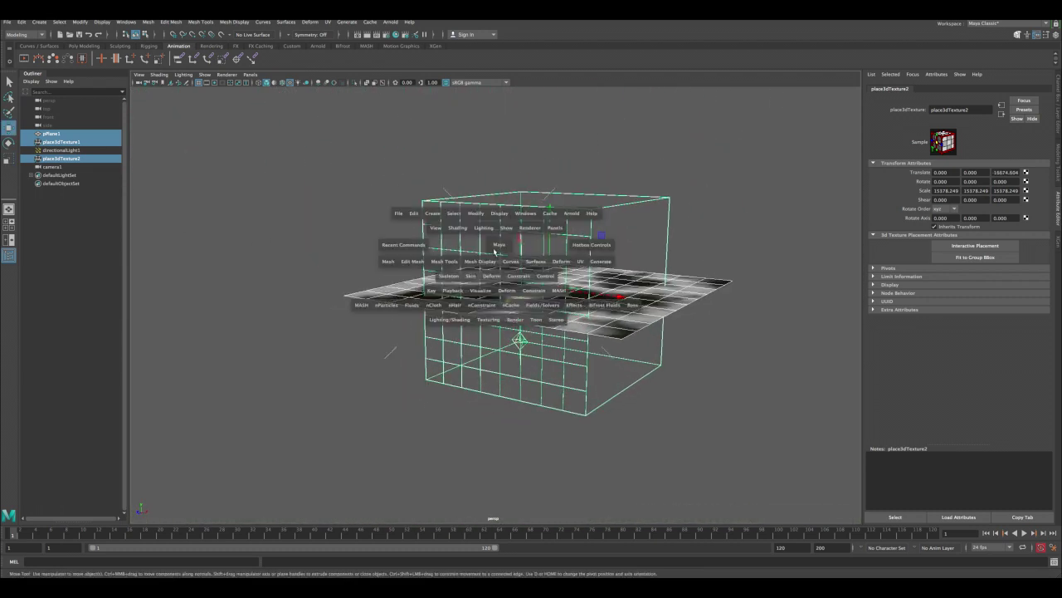
left_click_drag(343, 103, 412, 199)
key("q")
left_click(505, 82)
key("space")
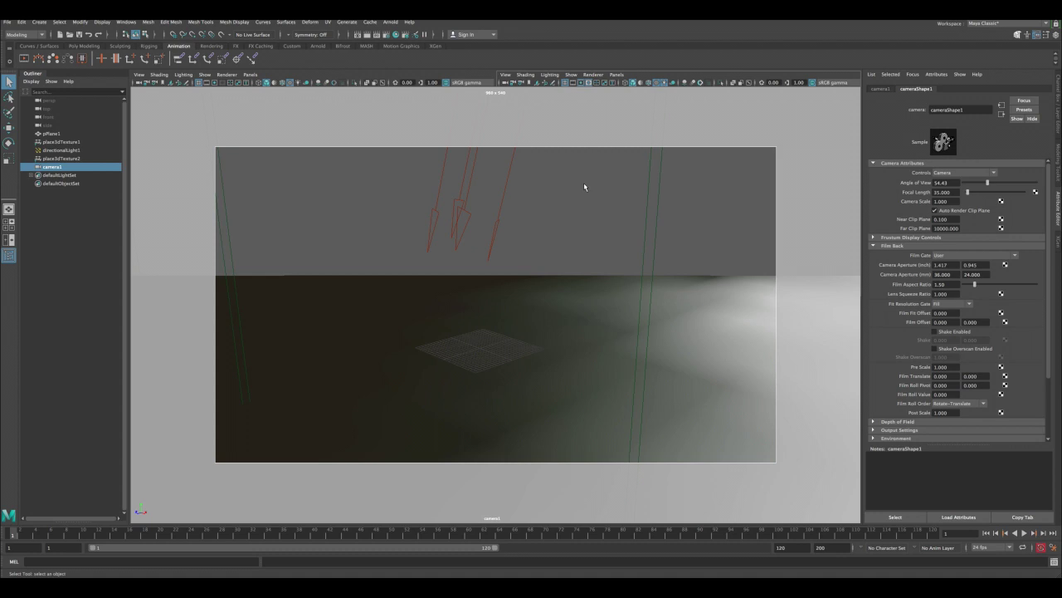
left_click_drag(952, 221, 933, 220)
type("1")
left_click(946, 228)
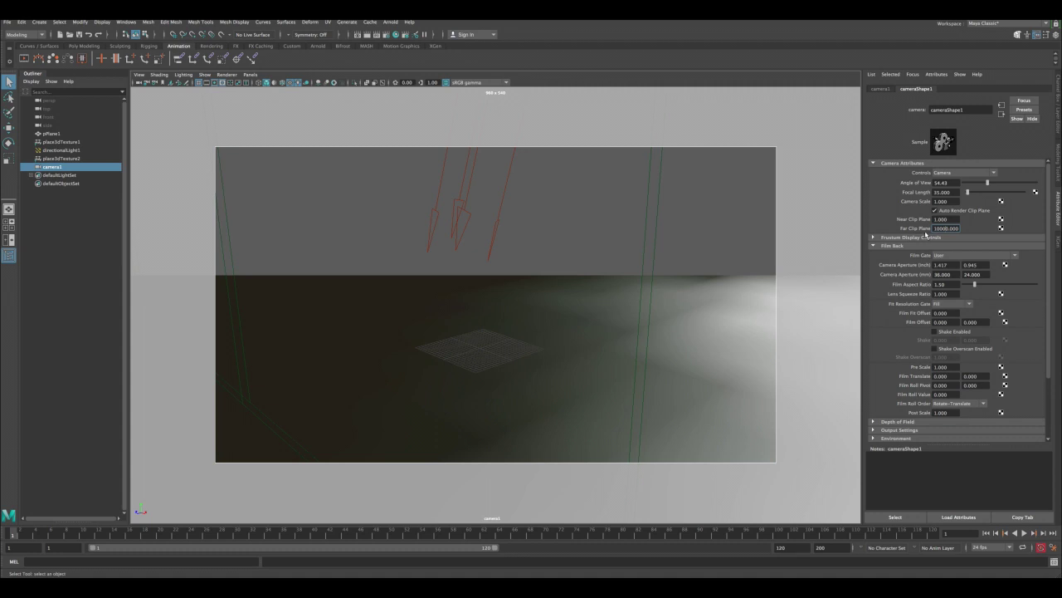
type("10000000.0")
key("Return")
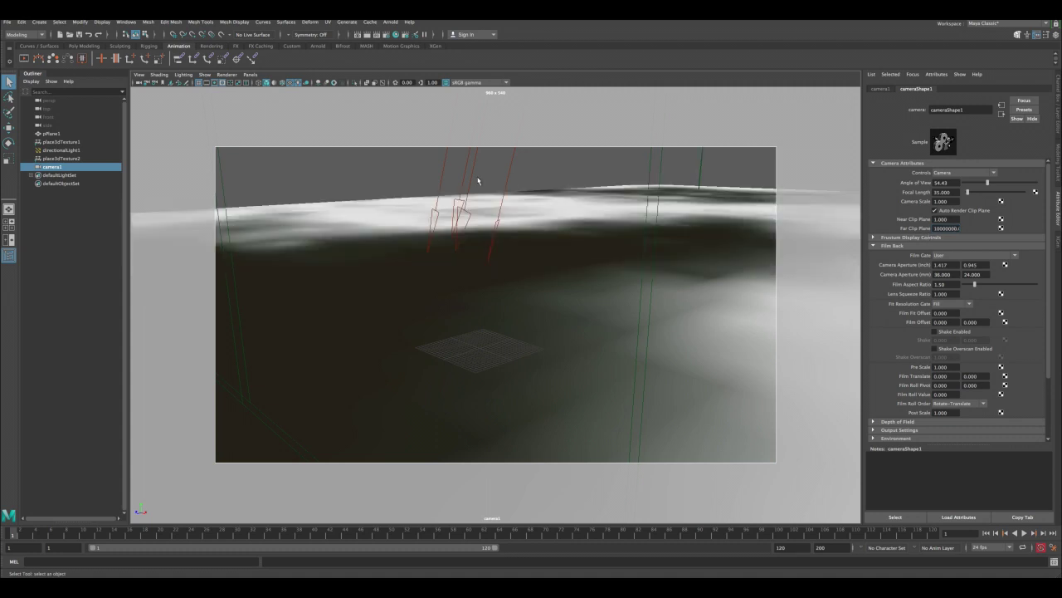
Reframe camera1 low over the enlarged terrain with the horizon in view, and render it with Arnold
left_click_drag(358, 166, 429, 259, "alt")
right_click_drag(428, 259, 348, 249, "alt")
middle_click_drag(349, 249, 339, 221, "alt")
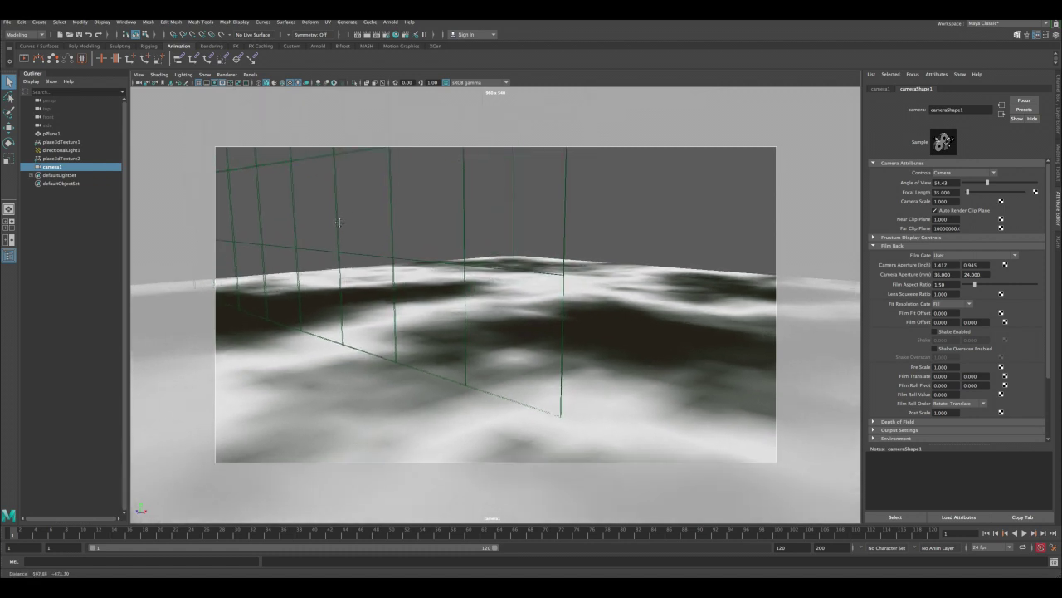
left_click(366, 38)
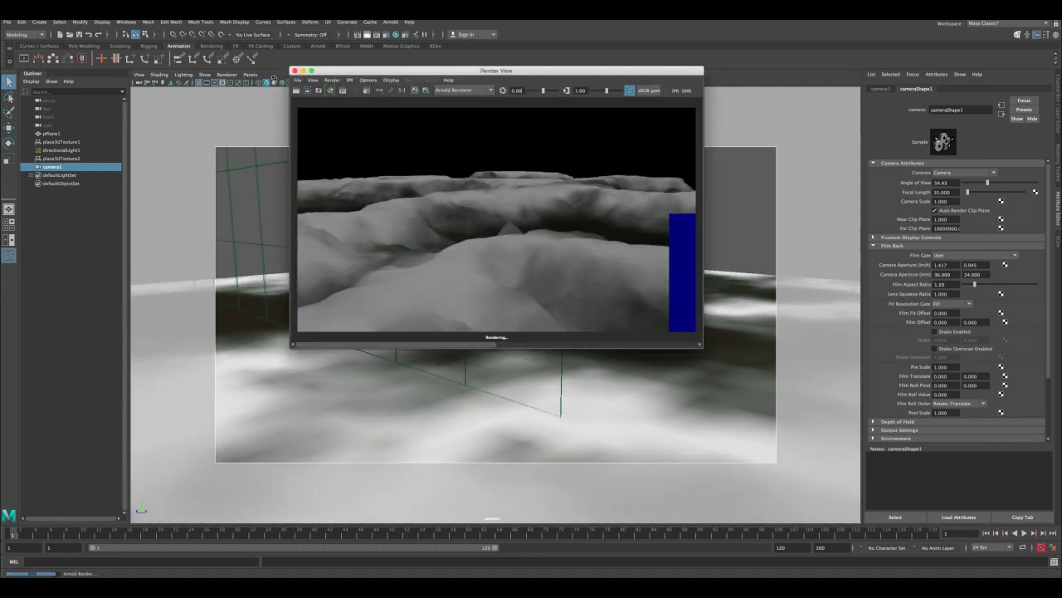
Reframe camera1 from a slightly higher angle so the far corner of the terrain stays in view, and render it with Arnold
left_click(294, 70)
left_click_drag(420, 188, 458, 255, "alt")
middle_click_drag(458, 256, 419, 262, "alt")
right_click_drag(420, 261, 412, 250, "alt")
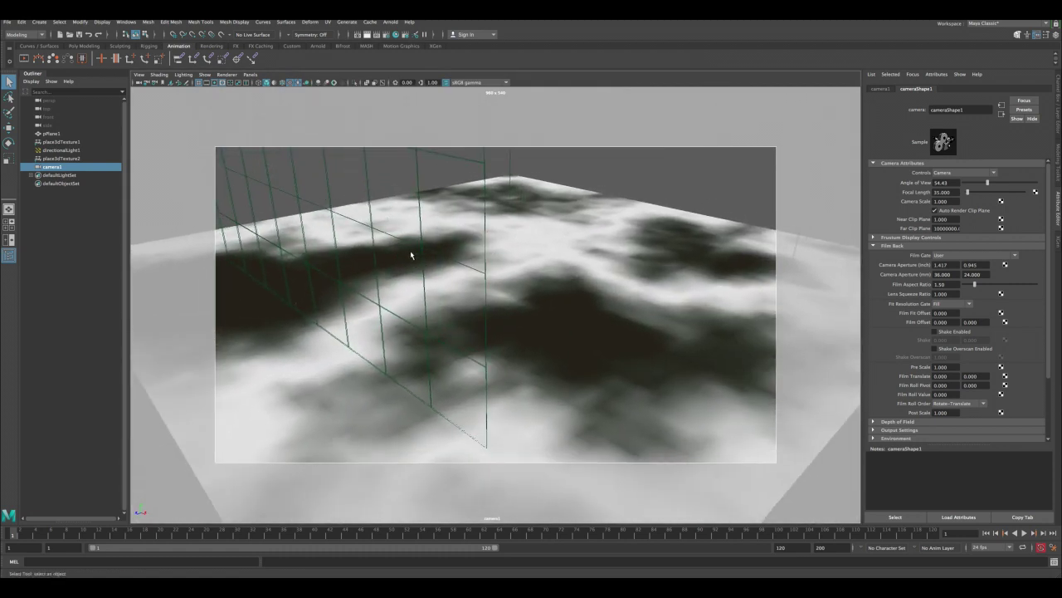
left_click_drag(412, 250, 415, 248, "alt")
middle_click_drag(414, 247, 414, 247, "alt")
mouse_move(413, 247)
left_mouse_down("alt")
mouse_move(415, 230)
mouse_move(410, 237)
left_mouse_up("alt")
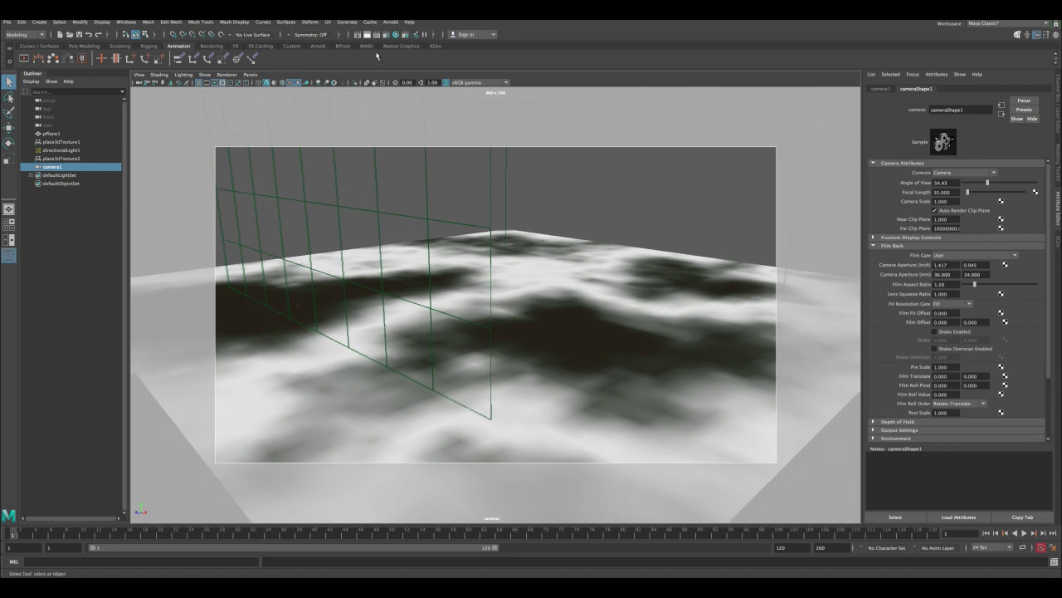
left_click(371, 36)
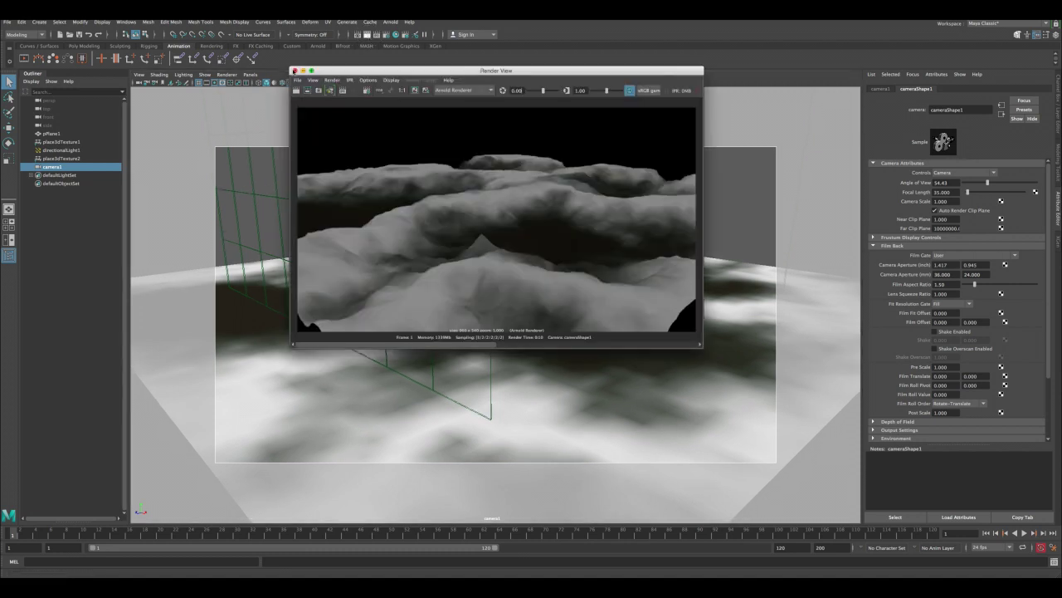
left_click(295, 70)
Review the rendered terrain and, on the plane's shape, set the subdivision Iterations to 6 and the displacement Bounds Padding to 1
left_click(365, 270)
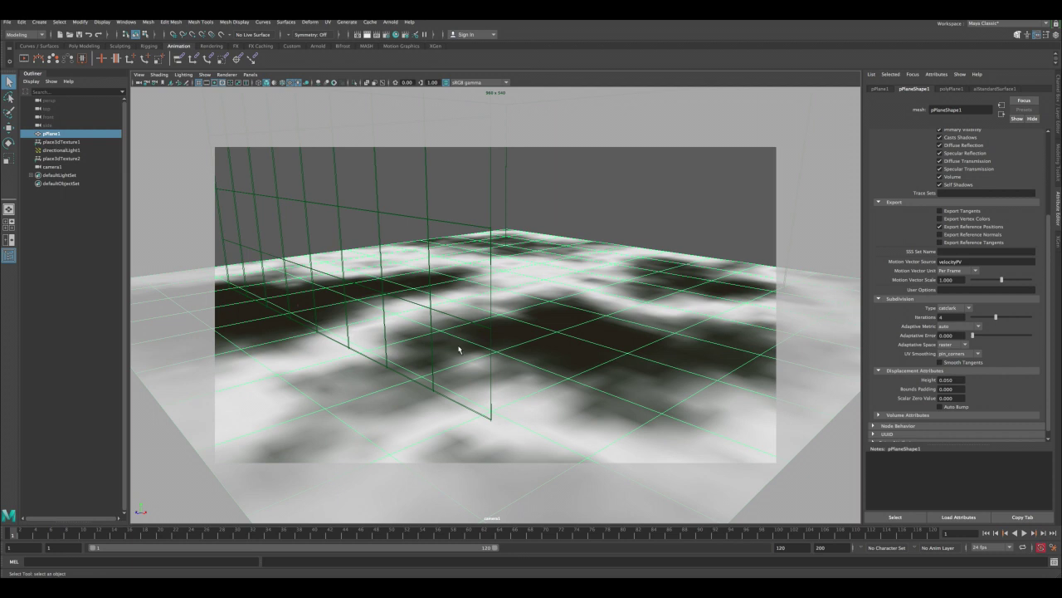
left_click(359, 35)
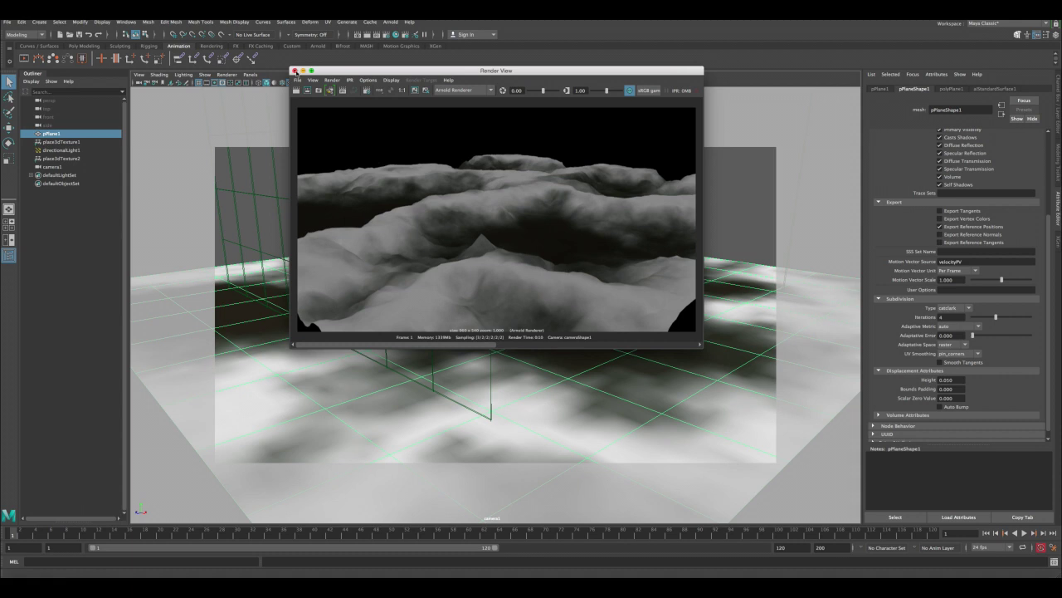
left_click(295, 70)
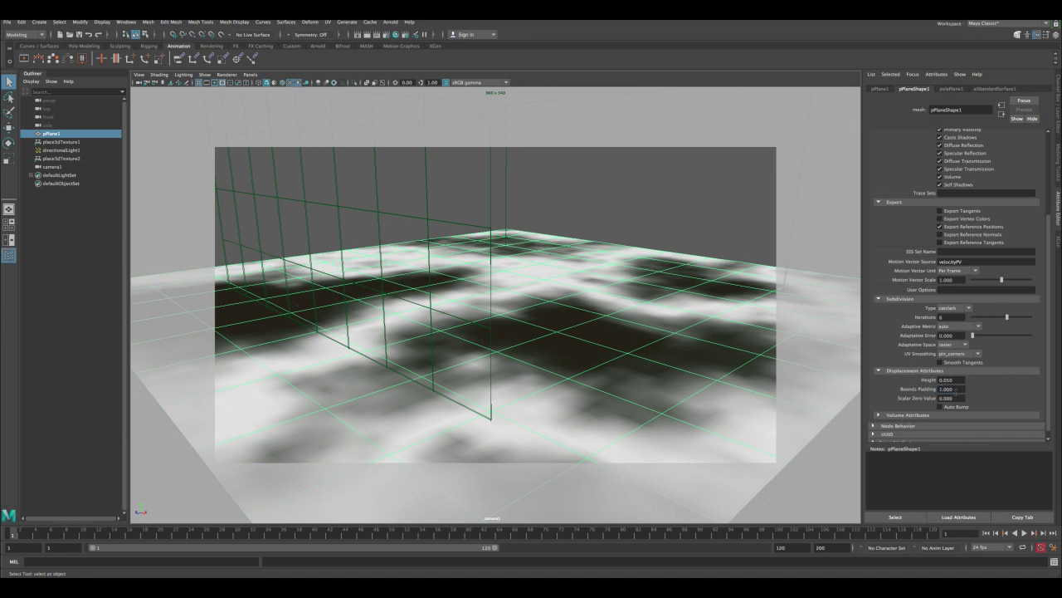
Turn and reframe camera1 to look down over the large dark basin of the terrain, and render it with Arnold
mouse_move(460, 253)
left_mouse_down("alt")
mouse_move(441, 240)
mouse_move(524, 306)
mouse_move(498, 247)
mouse_move(512, 321)
mouse_move(461, 259)
mouse_move(477, 173)
mouse_move(523, 168)
mouse_move(526, 208)
mouse_move(543, 195)
mouse_move(491, 223)
mouse_move(446, 197)
mouse_move(469, 250)
left_mouse_up("alt")
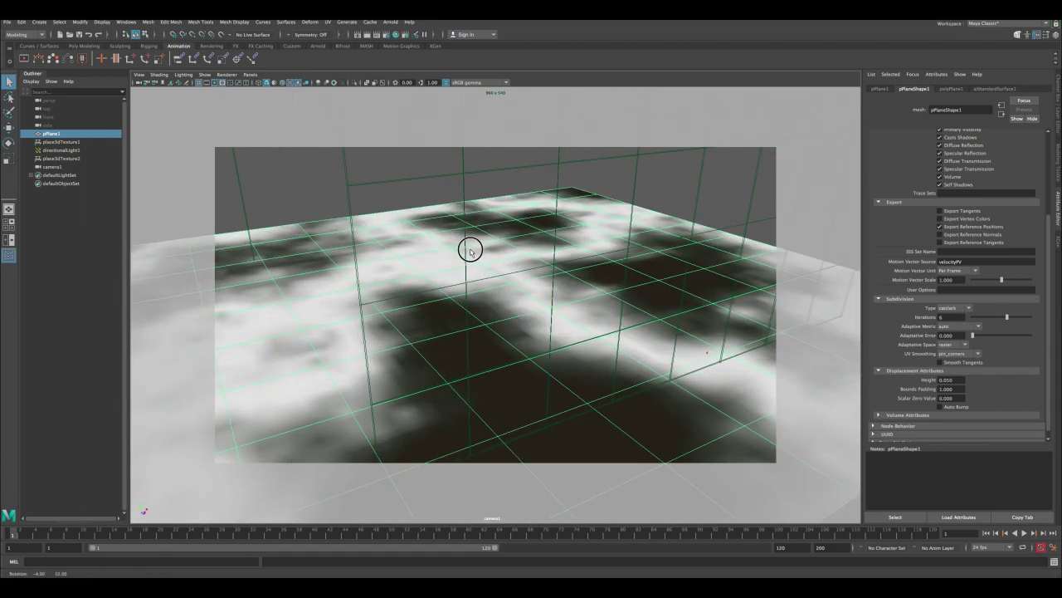
mouse_move(469, 250)
right_mouse_down("alt")
mouse_move(401, 219)
mouse_move(457, 265)
right_mouse_up("alt")
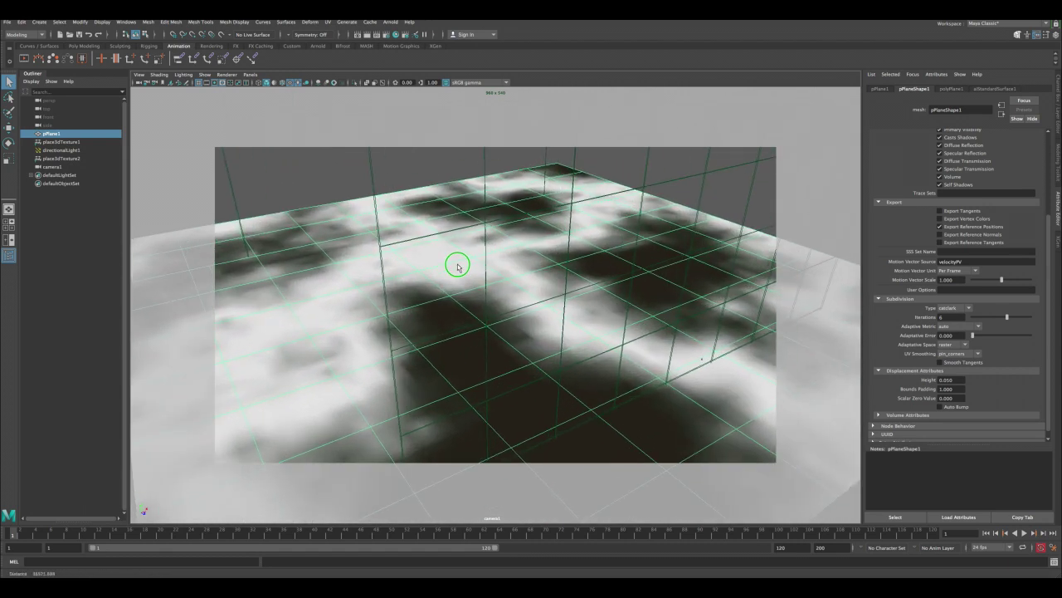
middle_click_drag(415, 265, 440, 226, "alt")
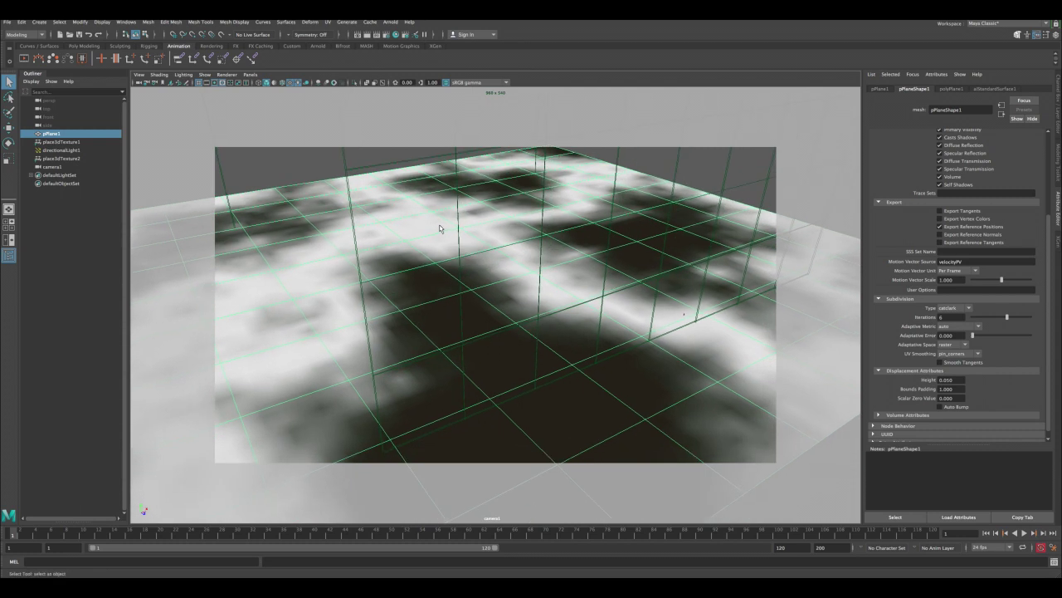
left_click(370, 35)
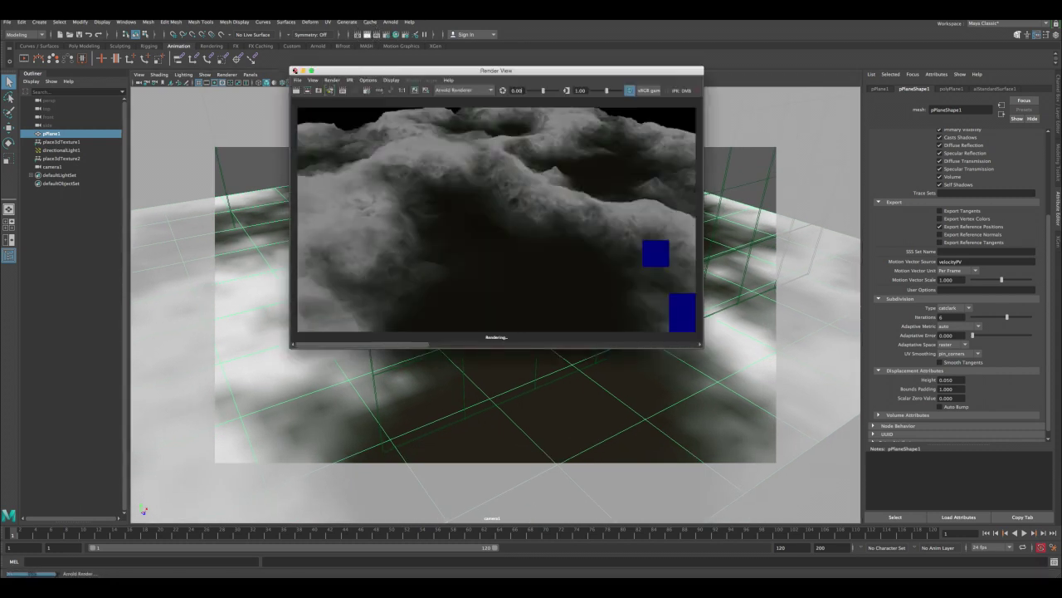
left_click(295, 72)
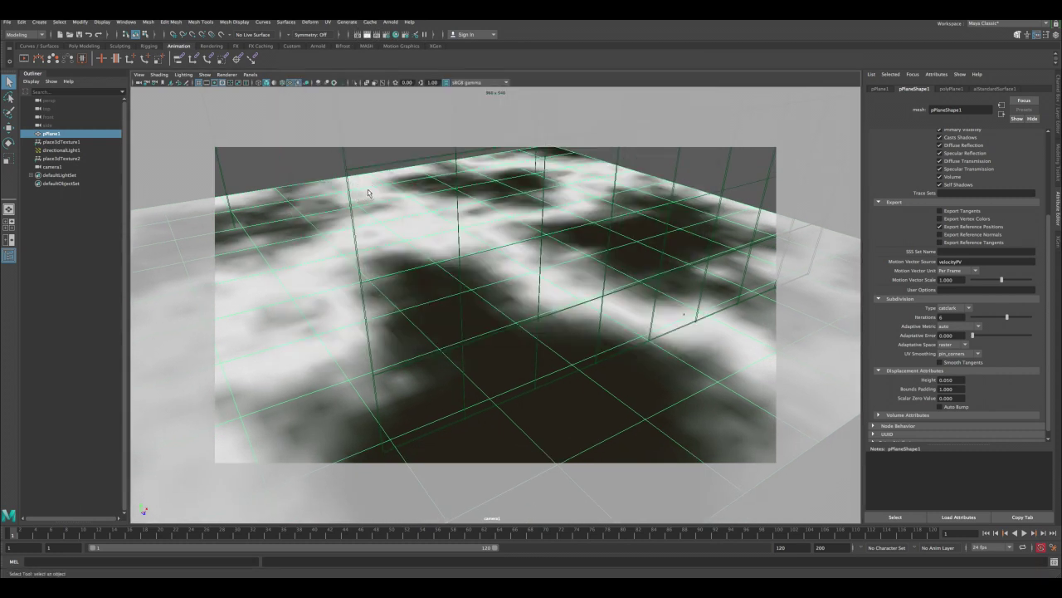
Open the crater2 texture feeding the terrain material and brighten its brown Channel 3 and green Channel 2 colors
key("ctrl+a")
key("ctrl+a")
left_click(992, 89)
left_click(1039, 194)
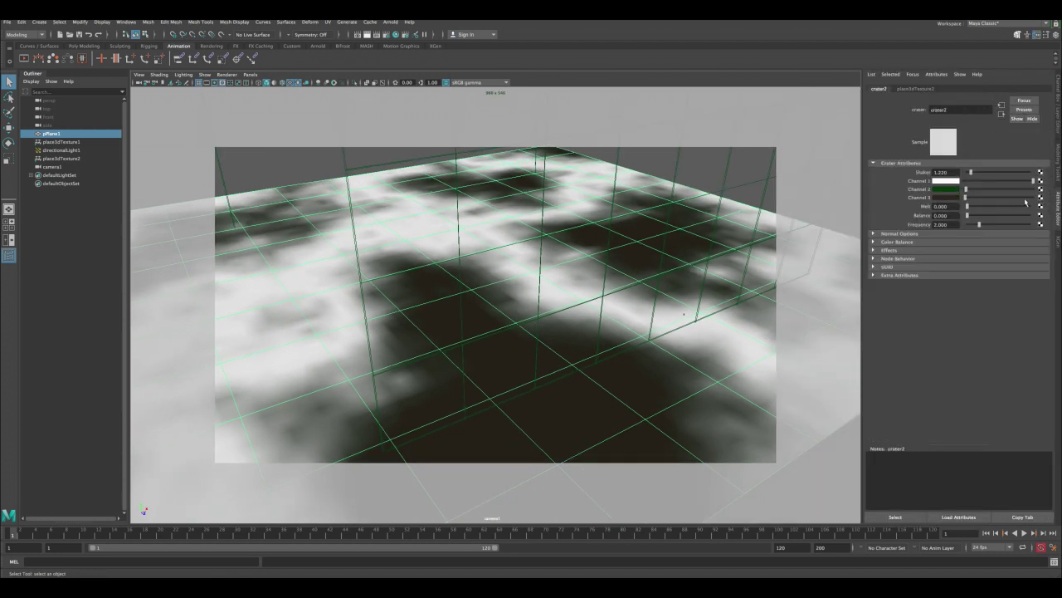
left_click(968, 199)
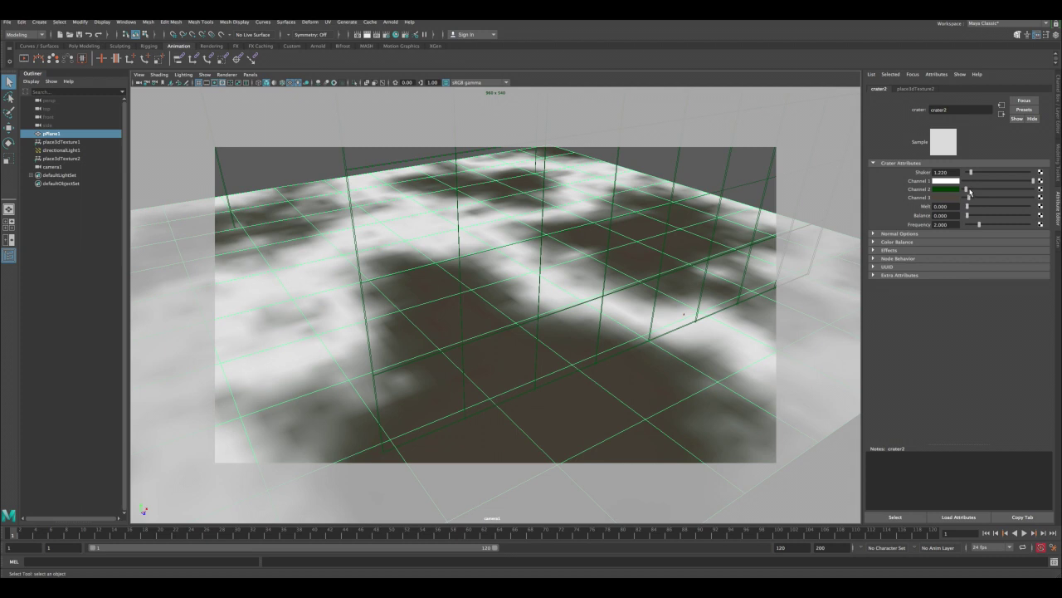
left_click_drag(970, 190, 976, 190)
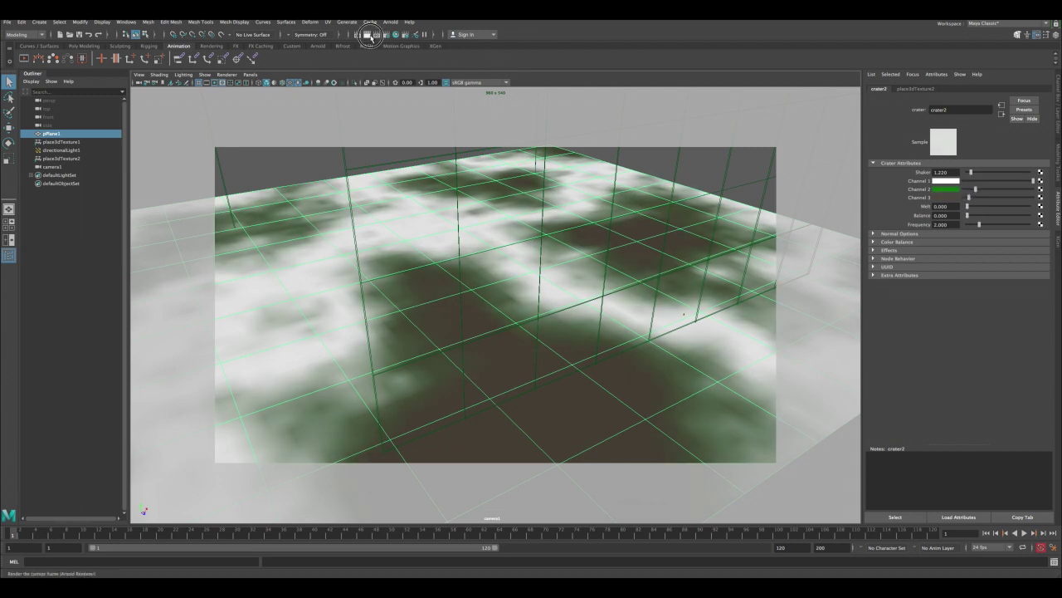
Render the recolored terrain, tilt camera1 lower toward the horizon, and render again with Arnold
left_click(371, 35)
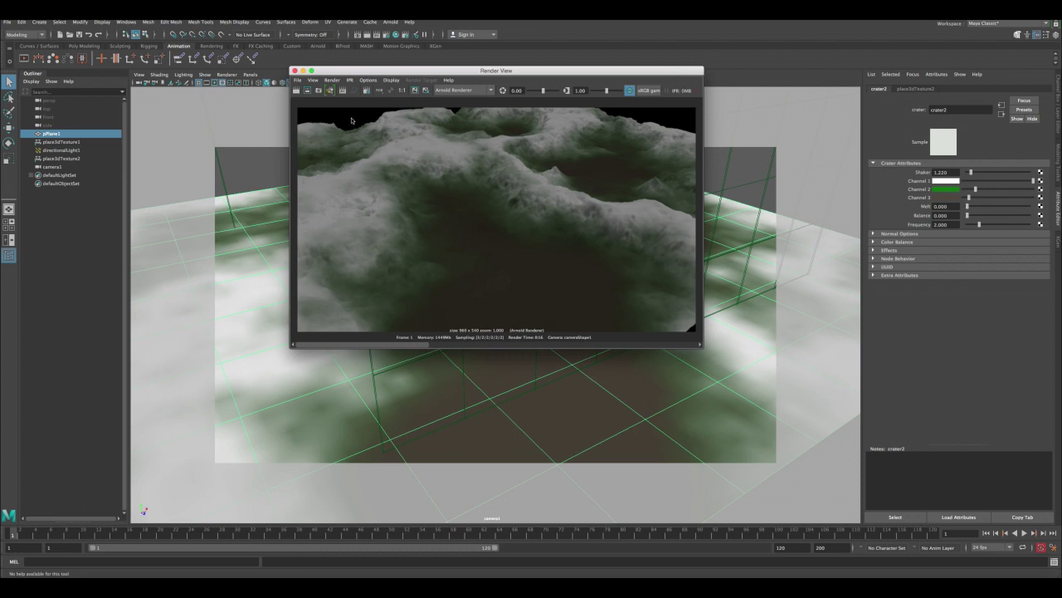
left_click(294, 71)
left_click_drag(435, 250, 443, 229, "alt")
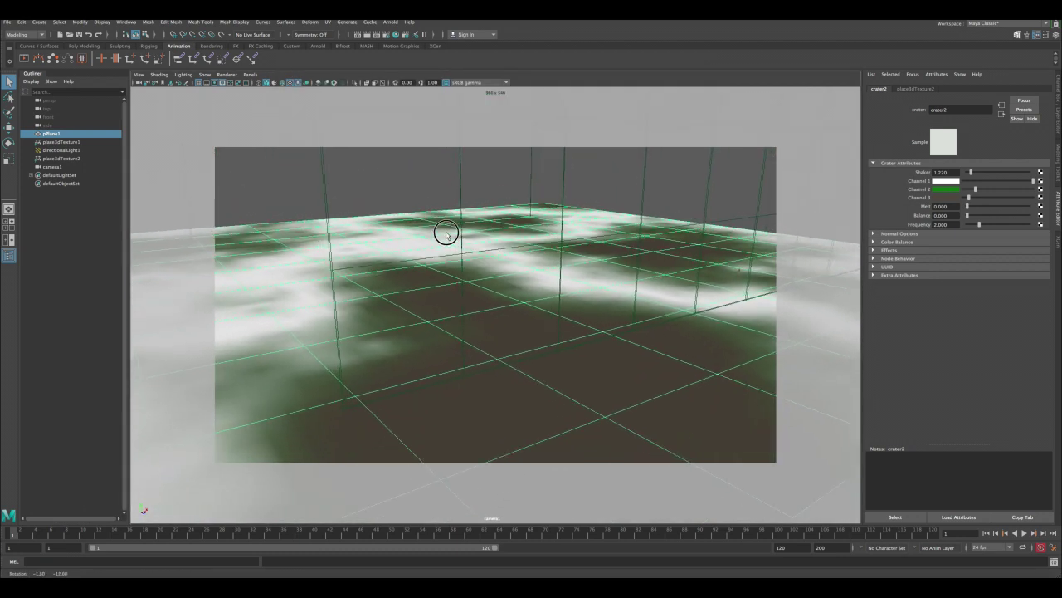
left_click(371, 35)
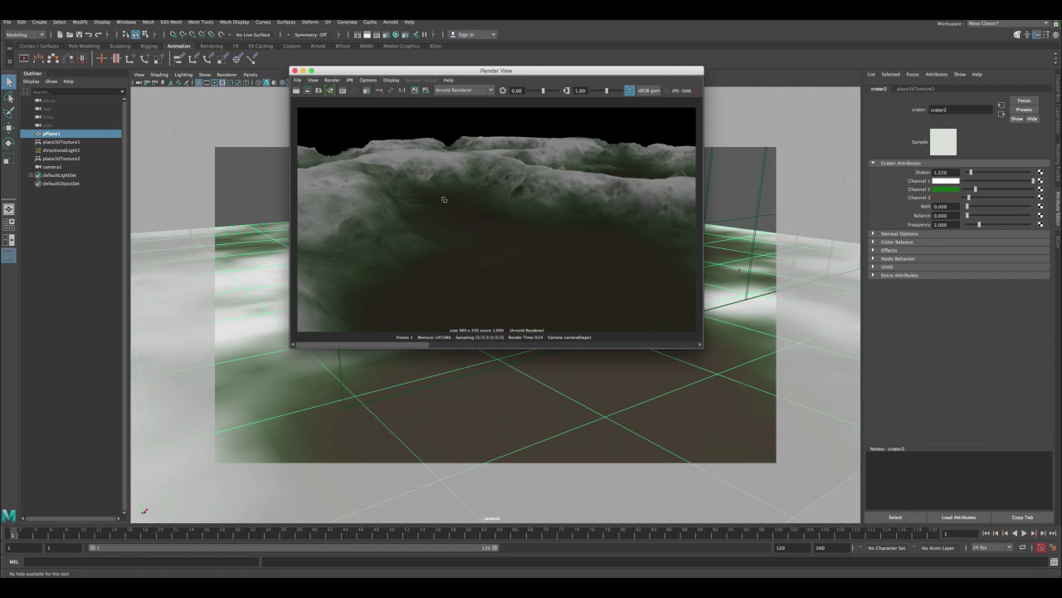
Open the Hypershade, create a Cloud 3D texture, and preview the new node in the material viewer
left_click(126, 21)
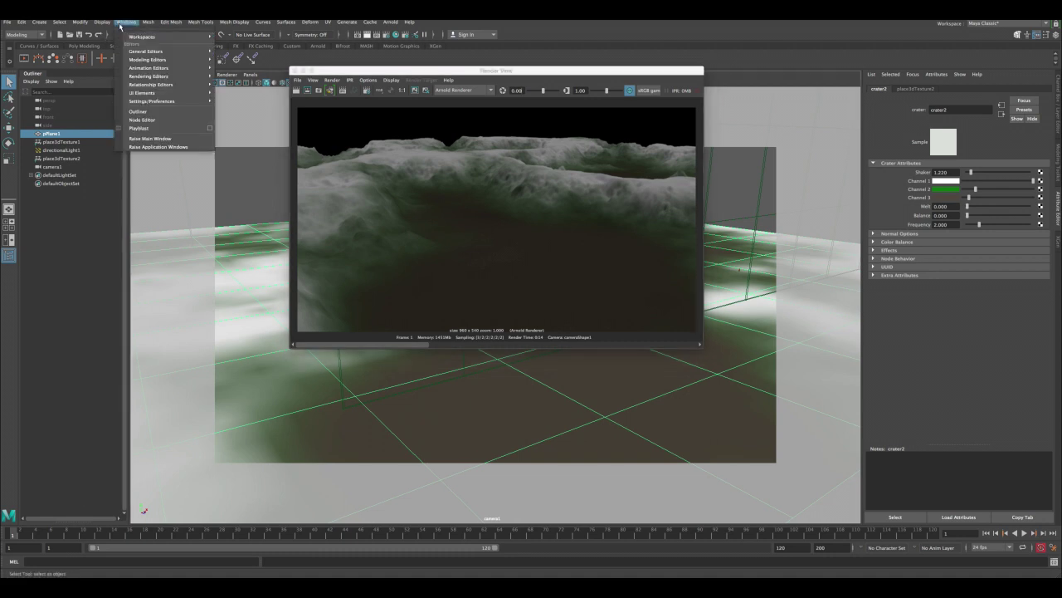
mouse_move(166, 75)
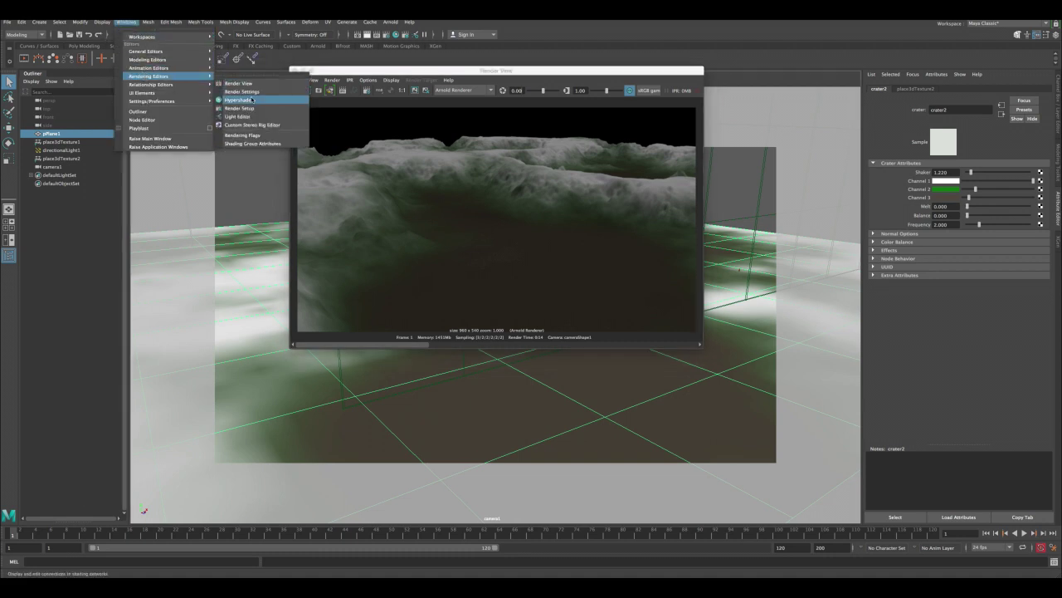
left_click(238, 100)
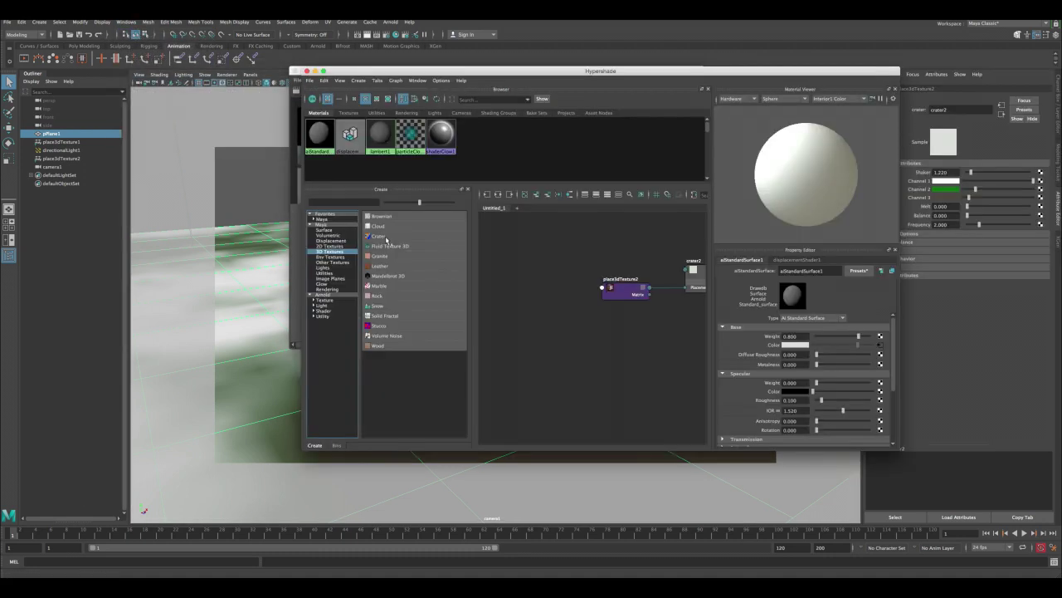
left_click(379, 225)
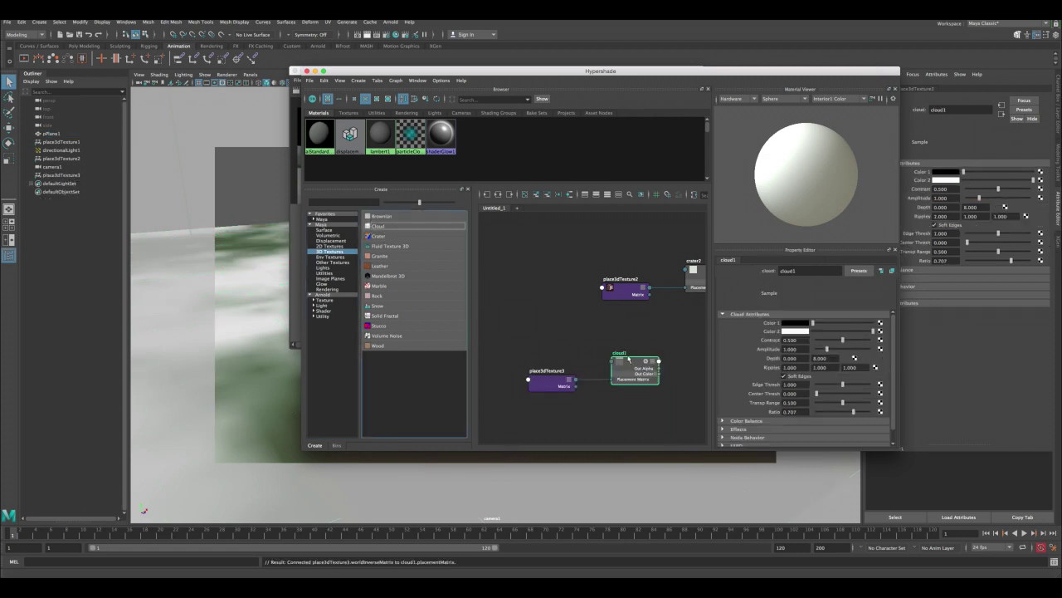
left_click(620, 362)
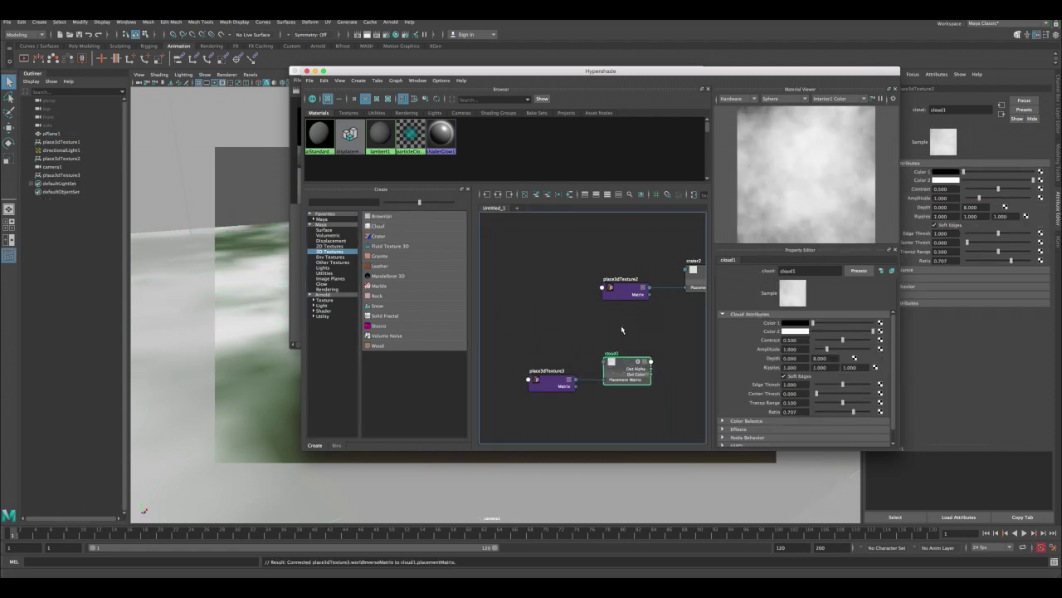
Set the cloud texture's Contrast to 1, Amplitude to 2.44, Edge Thresh to 1.728, Center Thresh to 0.752, Transp Range to 0.76 and Ratio to about 0.62
left_click_drag(833, 353, 885, 340)
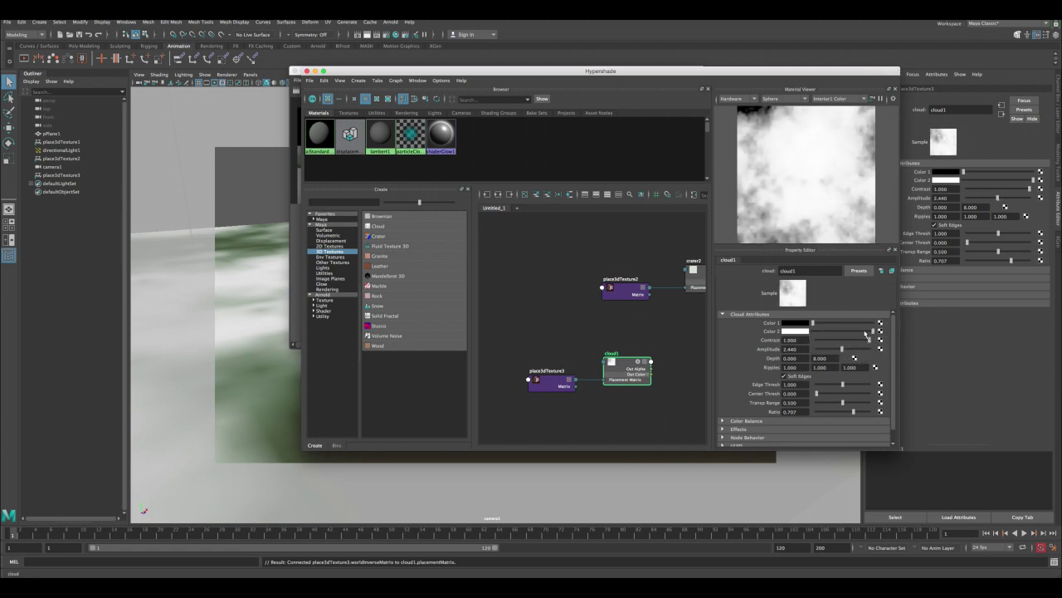
left_click_drag(853, 384, 860, 412)
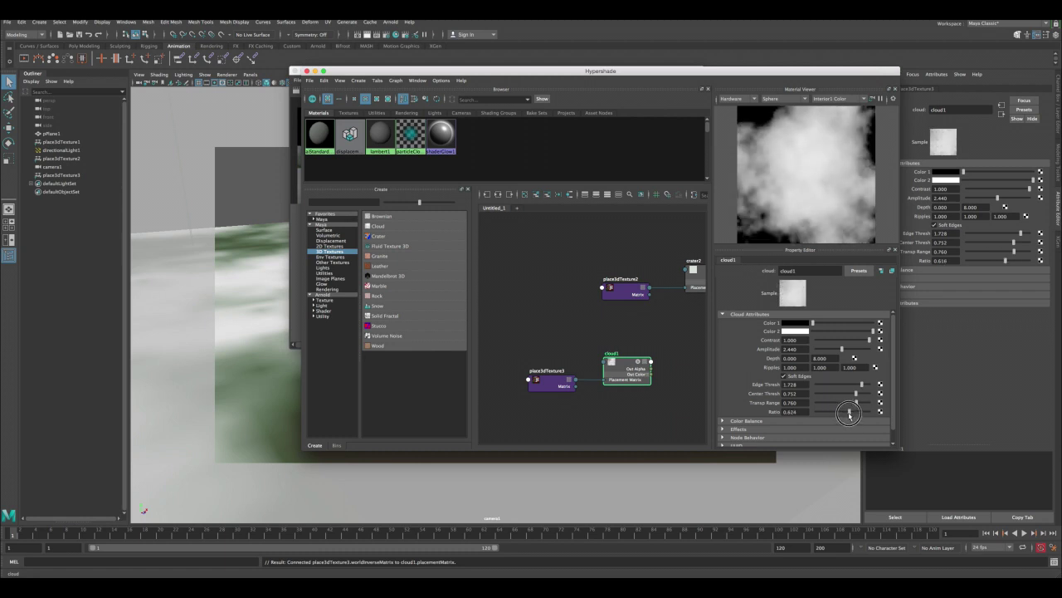